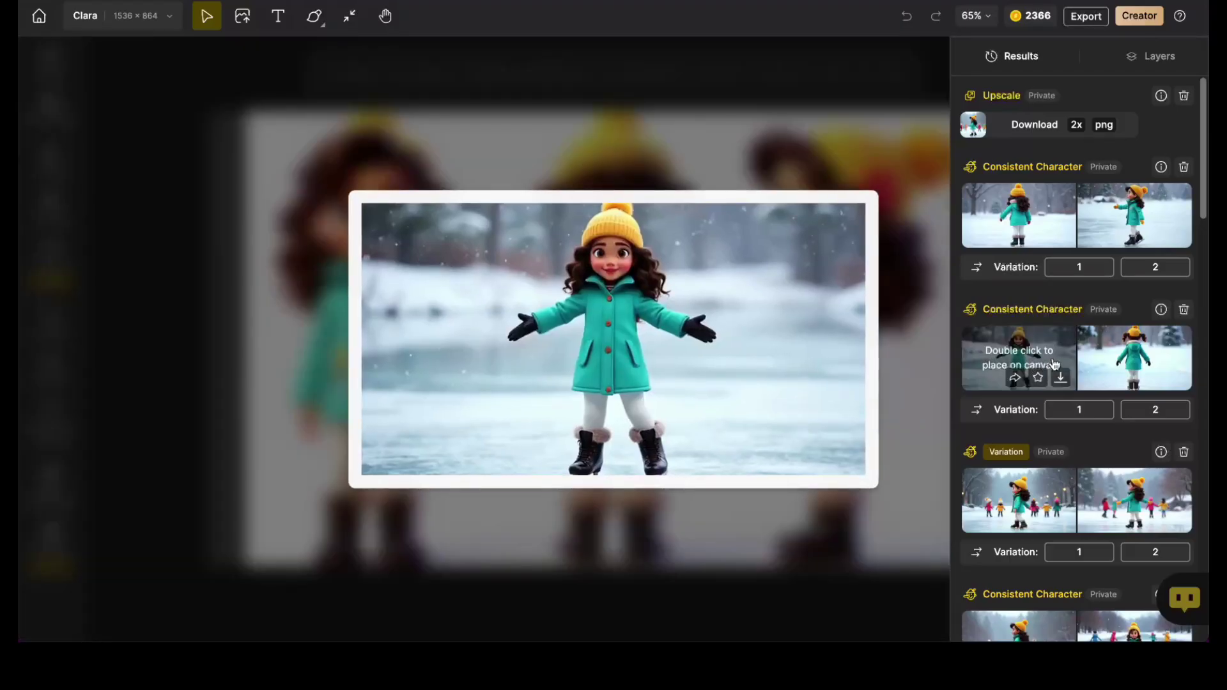
Step: Preview Clara's generated winter scene results, then go back to the Dzine home page
scroll(1048, 361, down, 3)
mouse_move(1103, 365)
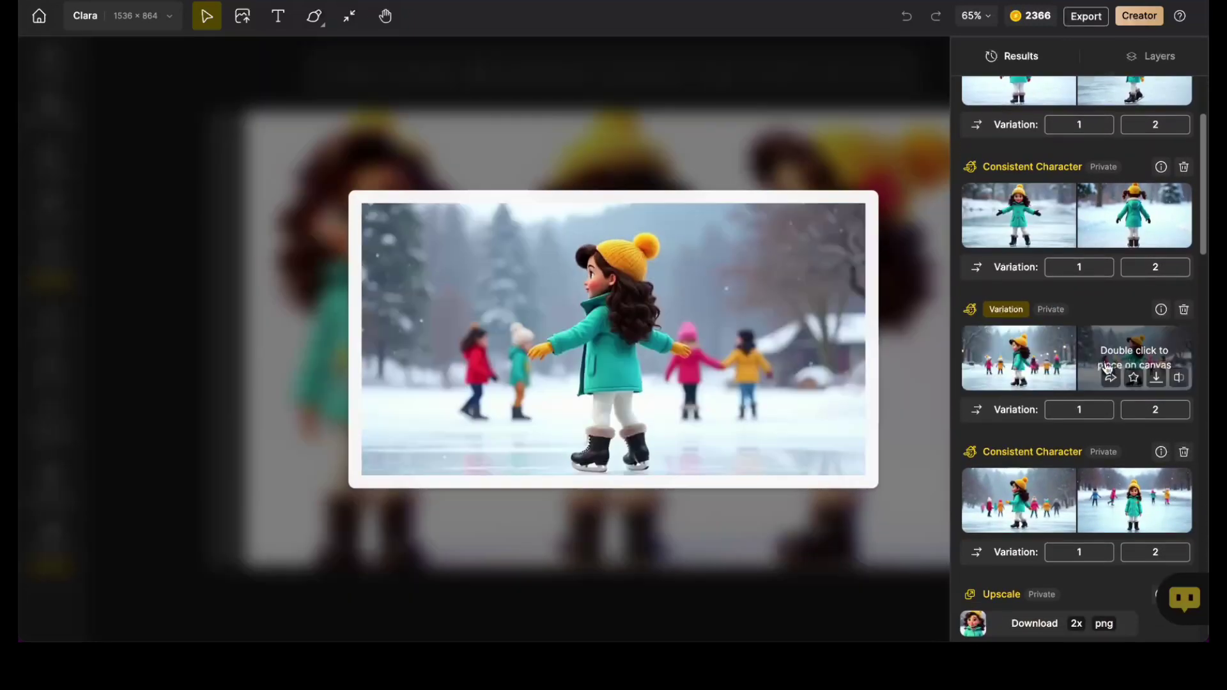
mouse_move(1058, 517)
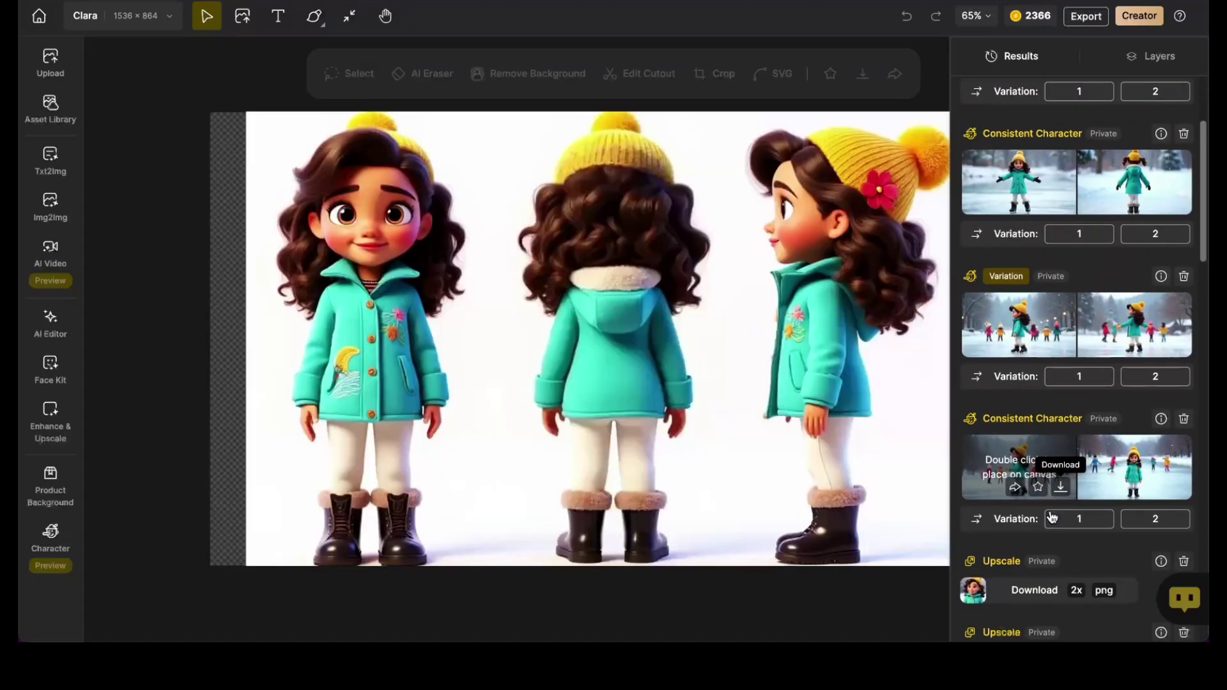
scroll(1052, 516, down, 8)
mouse_move(1031, 462)
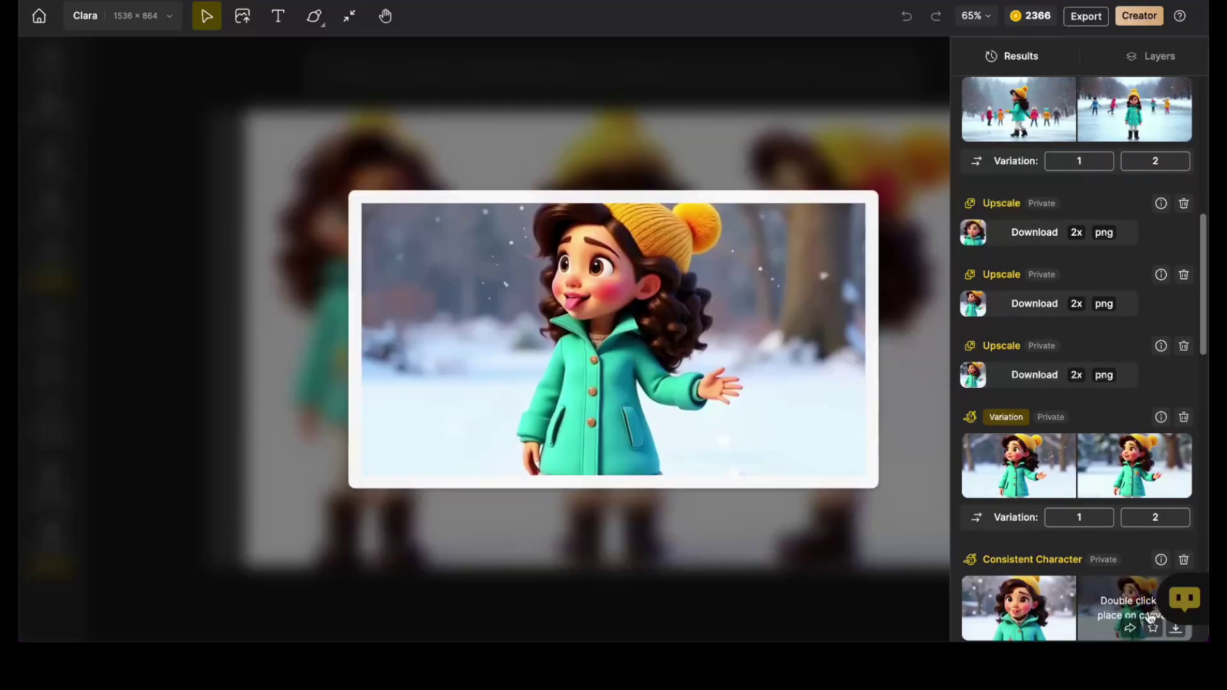
scroll(1016, 614, down, 4)
scroll(1008, 621, down, 3)
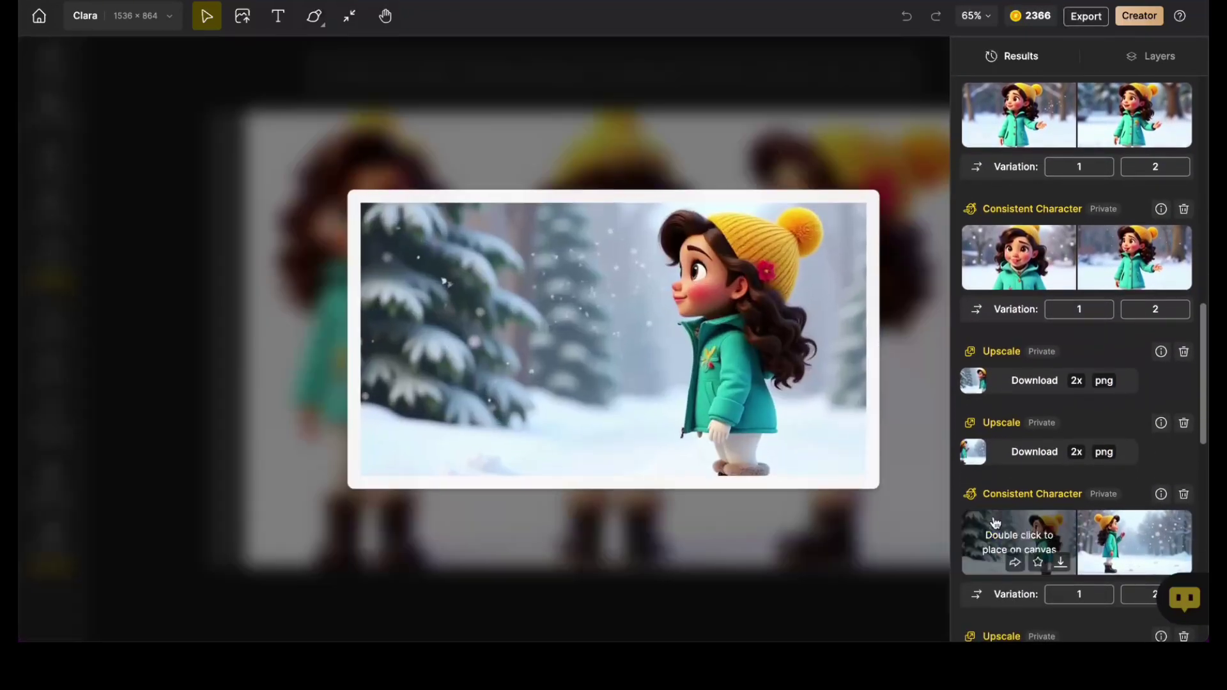
scroll(1132, 537, down, 6)
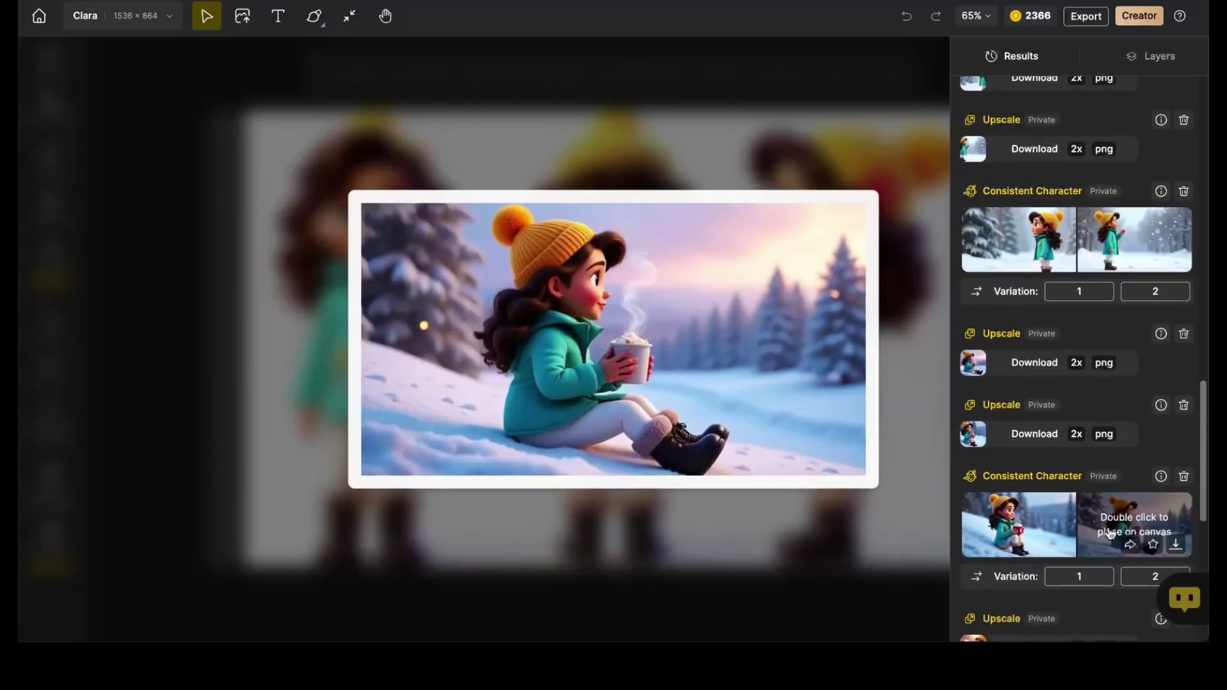
scroll(1034, 525, down, 4)
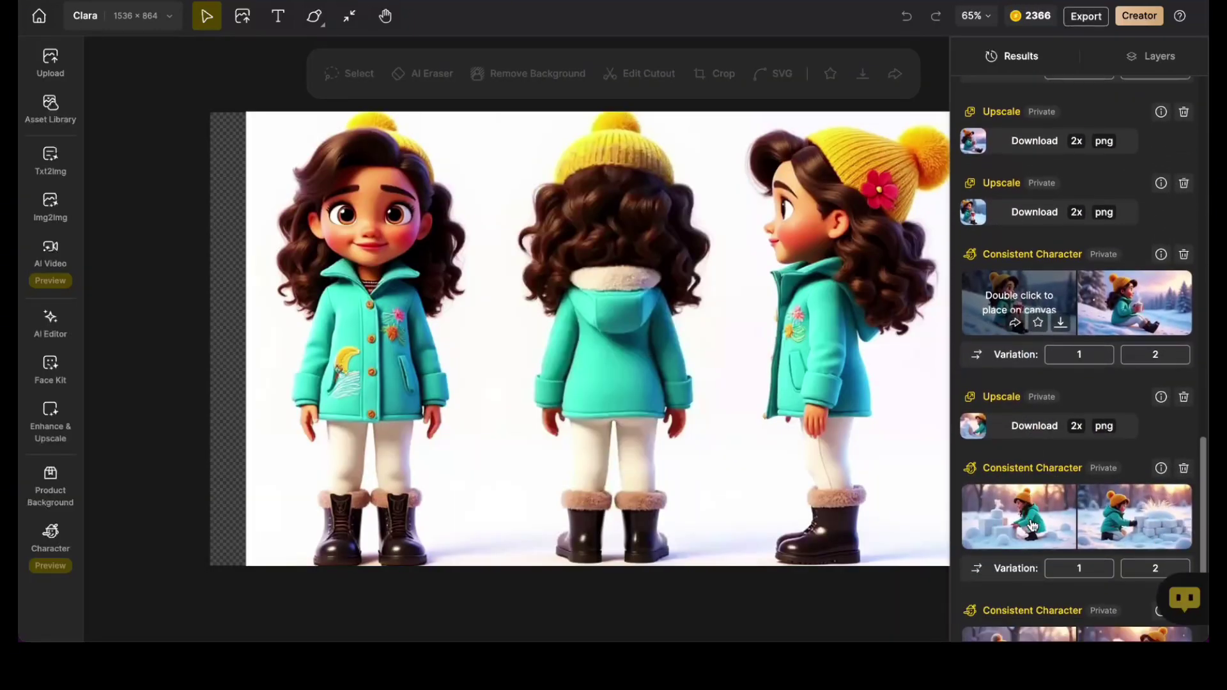
mouse_move(1100, 523)
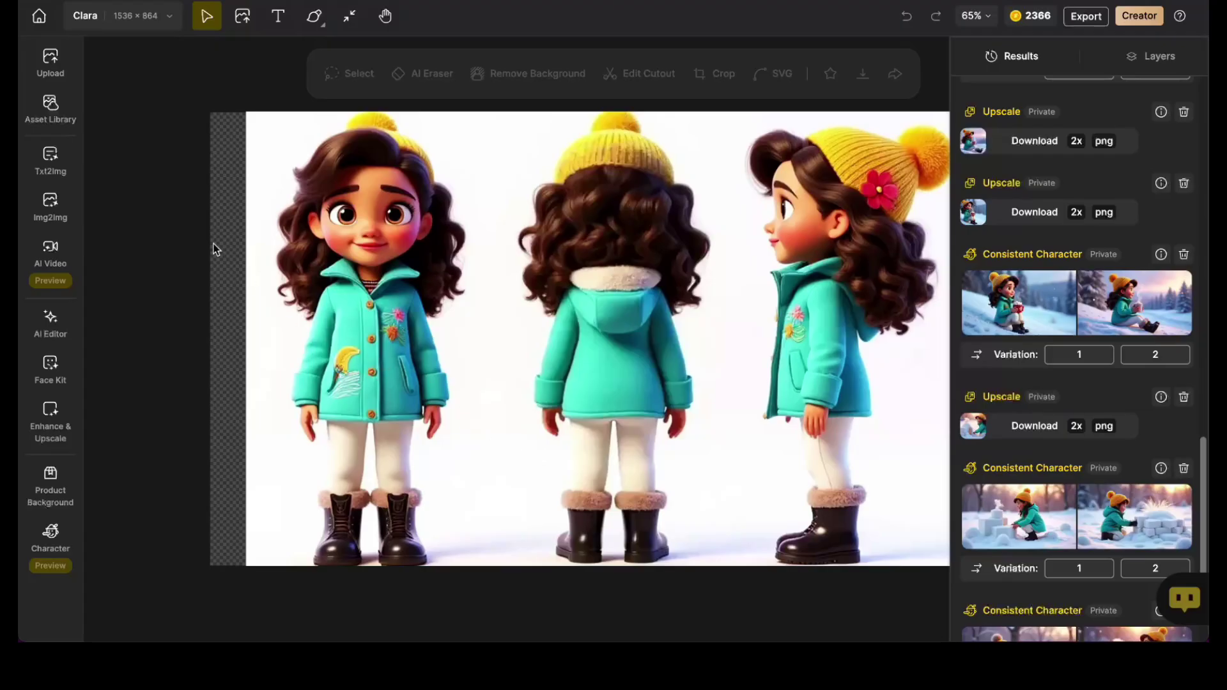
click(39, 19)
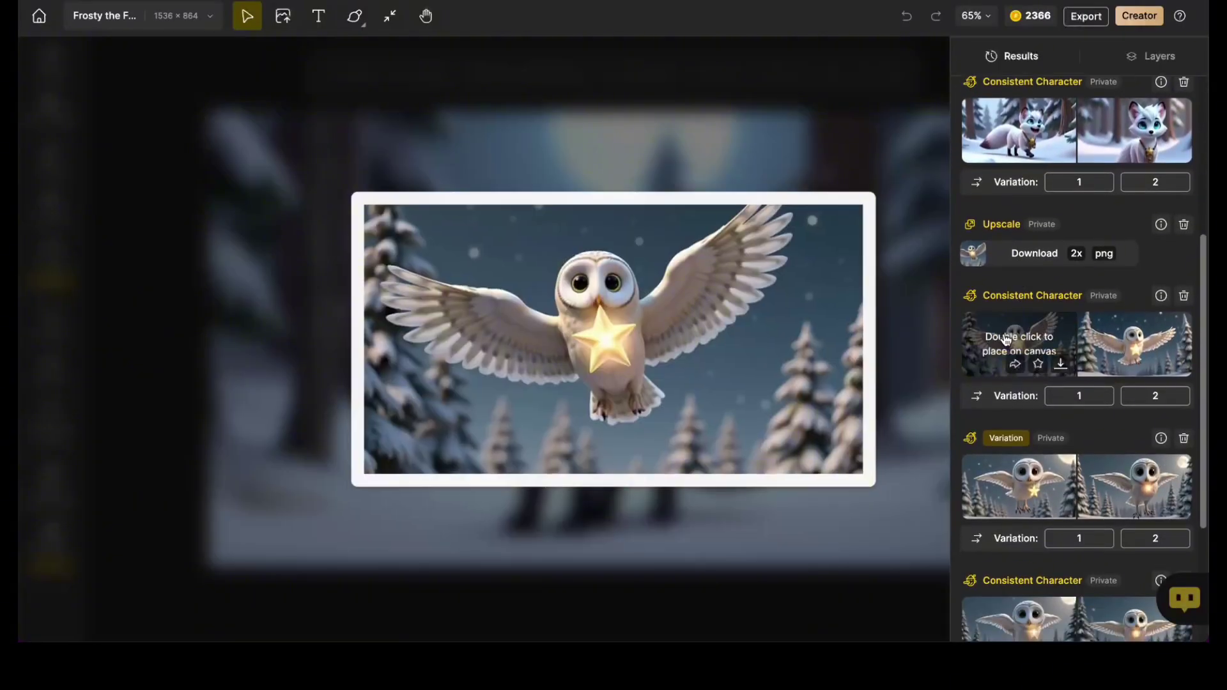
Step: Scroll through the Frosty the Fox results of the fox, owl, squirrel and badger scenes
mouse_move(1020, 494)
scroll(1020, 495, down, 10)
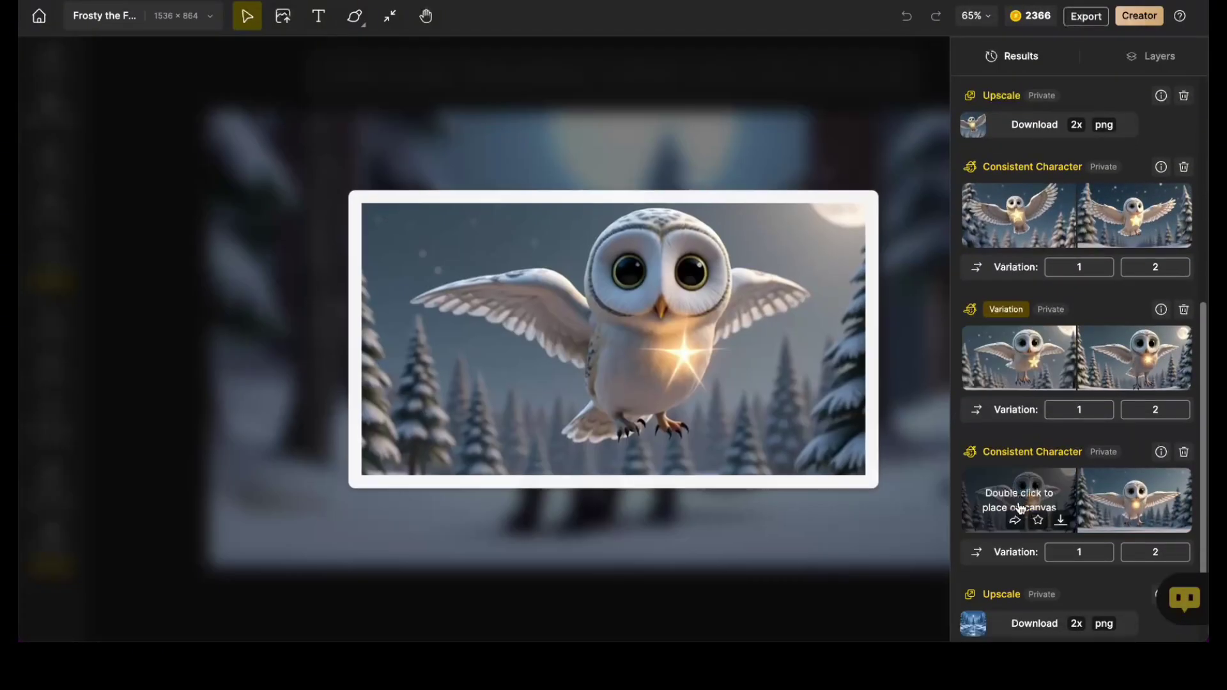
scroll(1013, 415, down, 5)
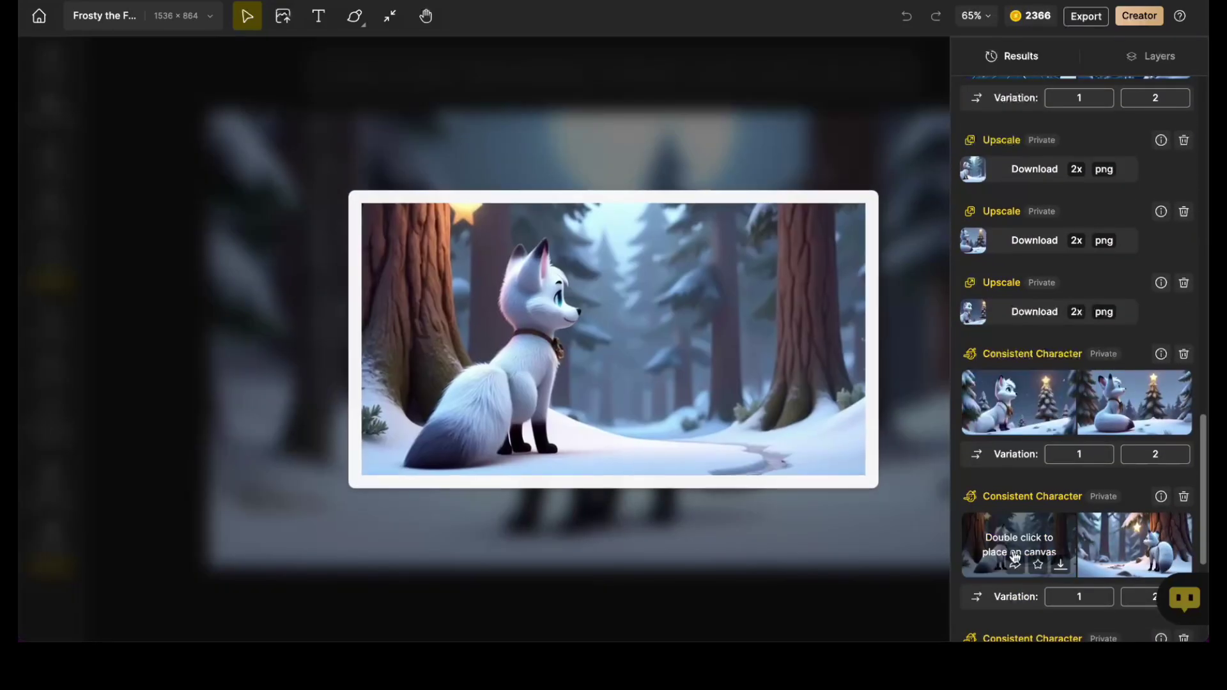
scroll(1015, 549, down, 2)
scroll(1015, 557, down, 1)
mouse_move(1029, 555)
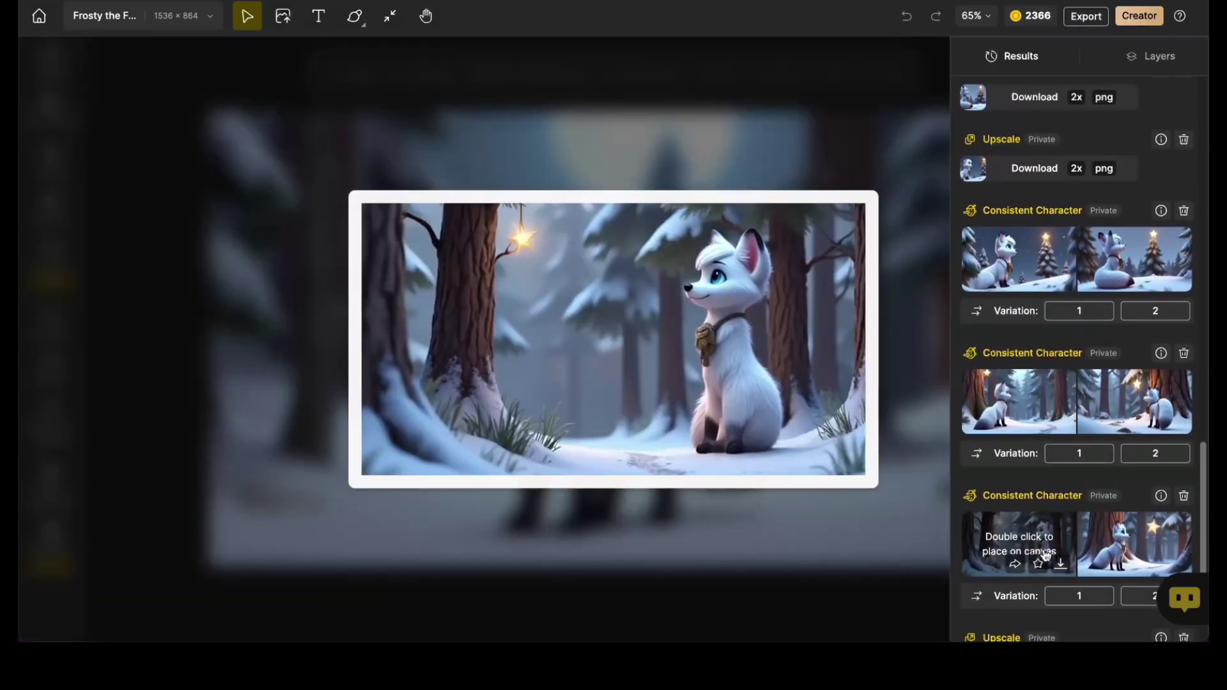
scroll(1119, 549, down, 8)
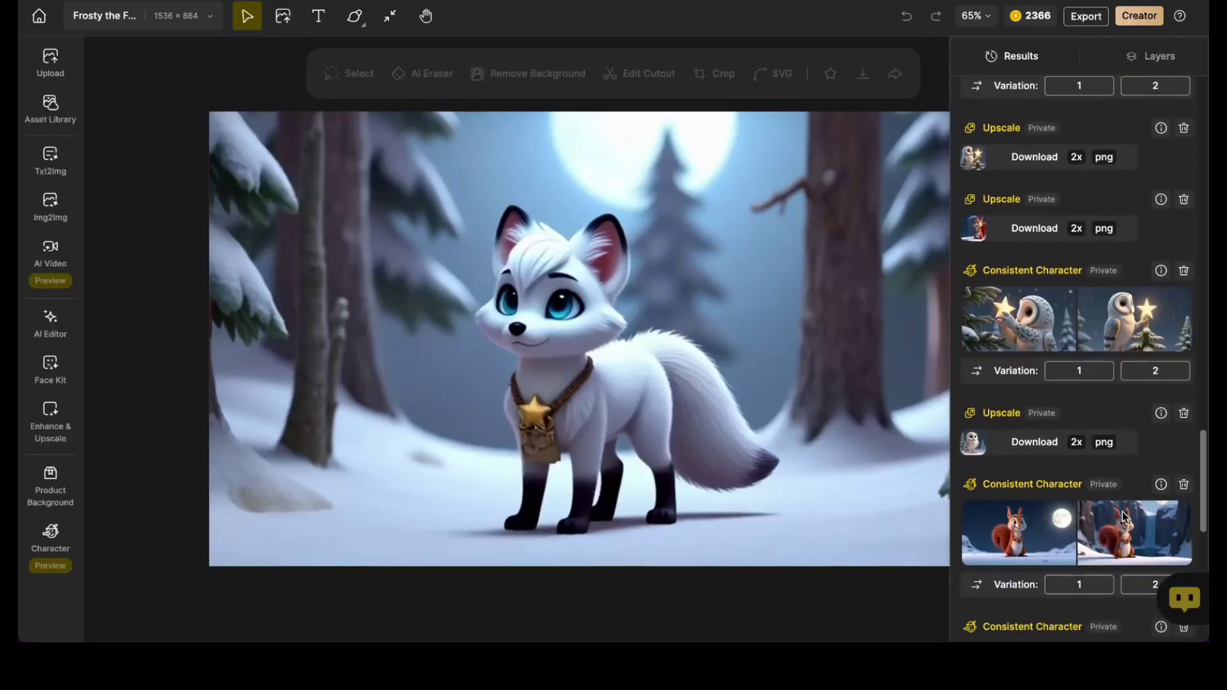
Step: Browse the saved characters in the Consistent Character library
click(50, 537)
click(192, 191)
click(203, 104)
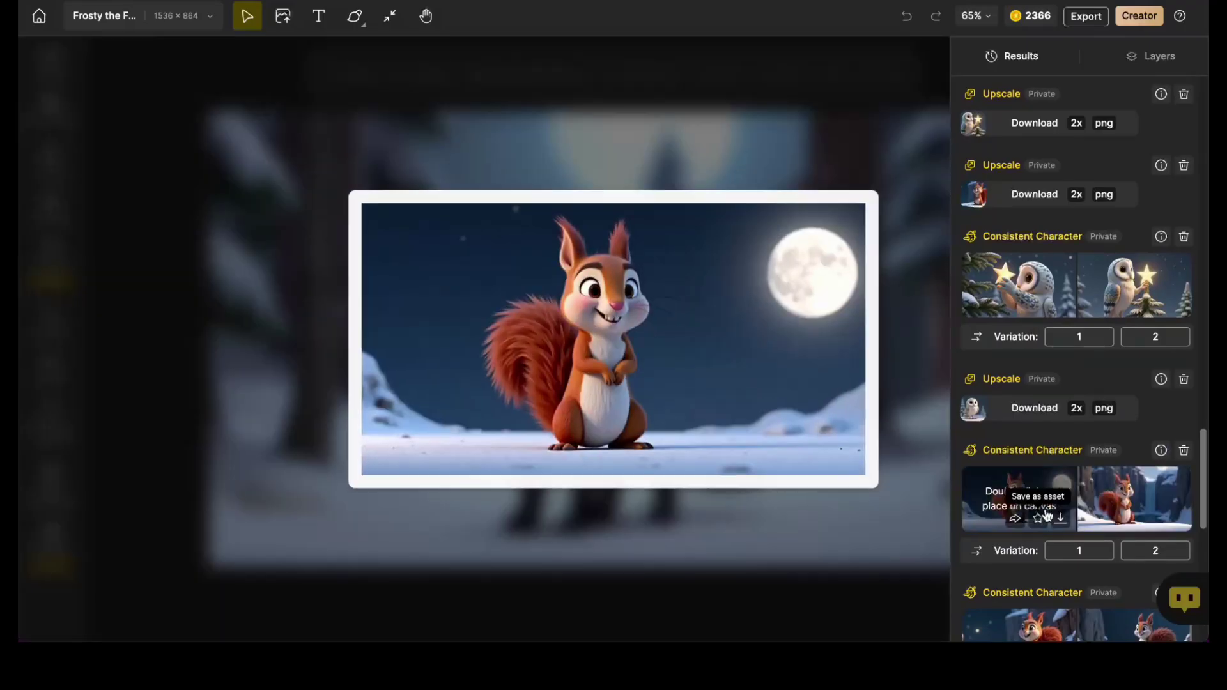
scroll(1156, 506, down, 2)
scroll(1086, 512, down, 4)
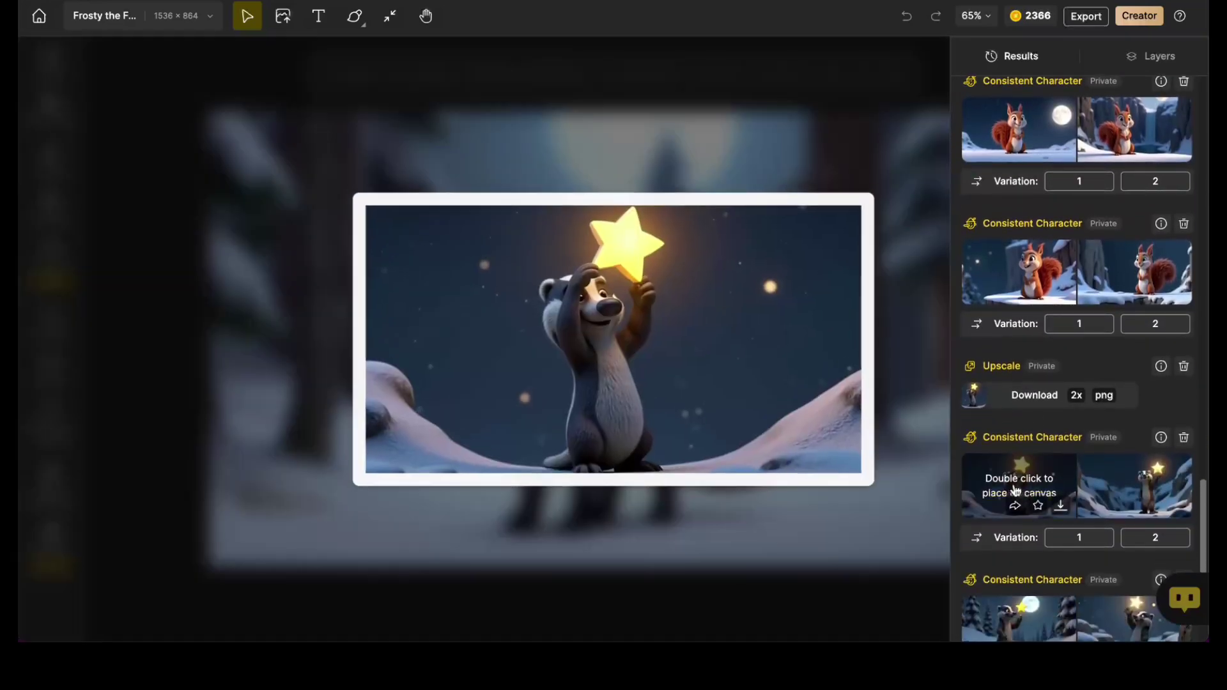
mouse_move(1120, 483)
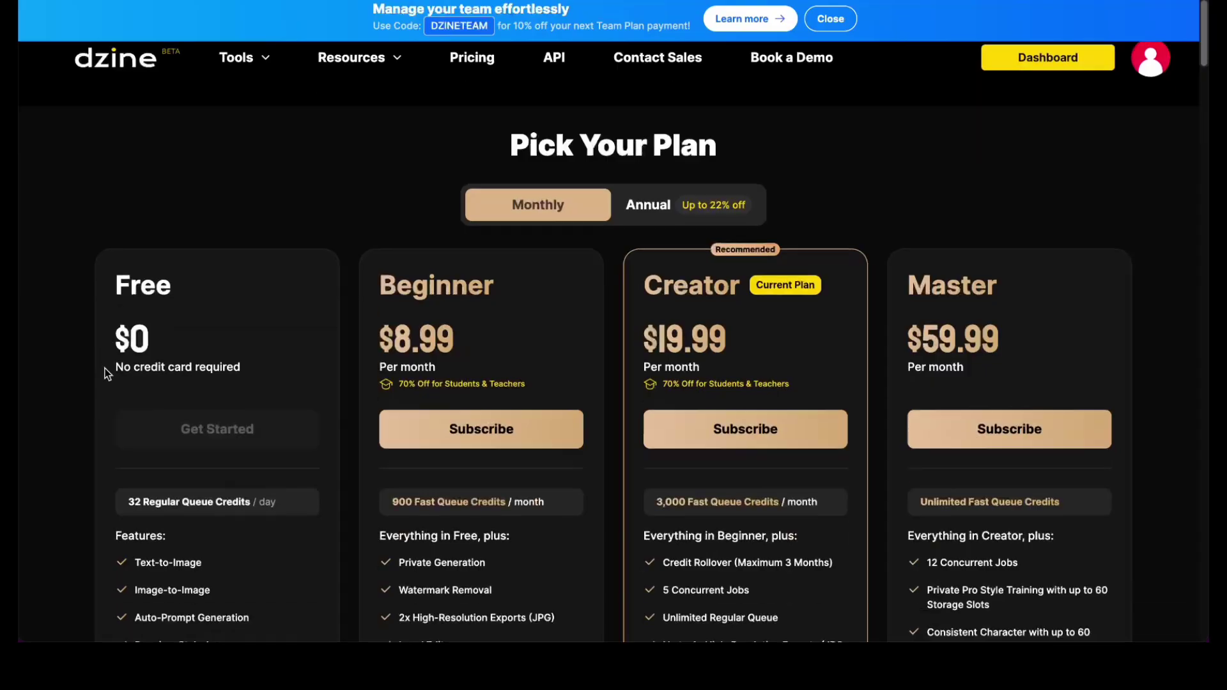
scroll(105, 368, down, 3)
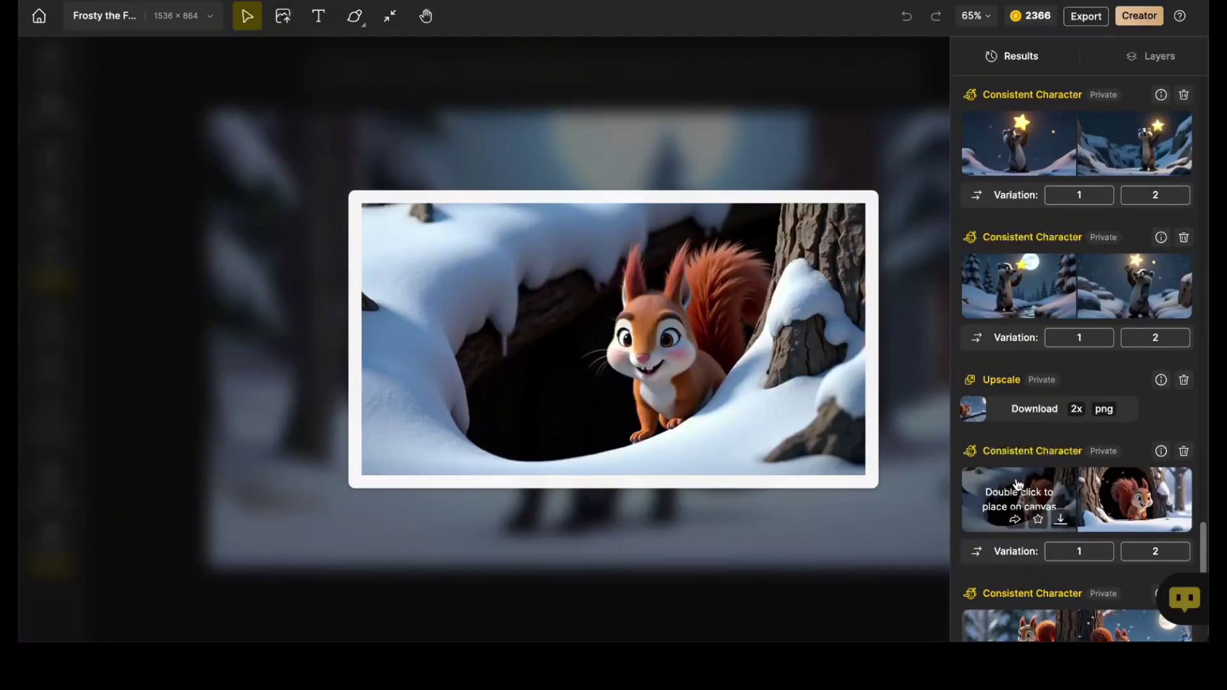
scroll(1080, 498, down, 3)
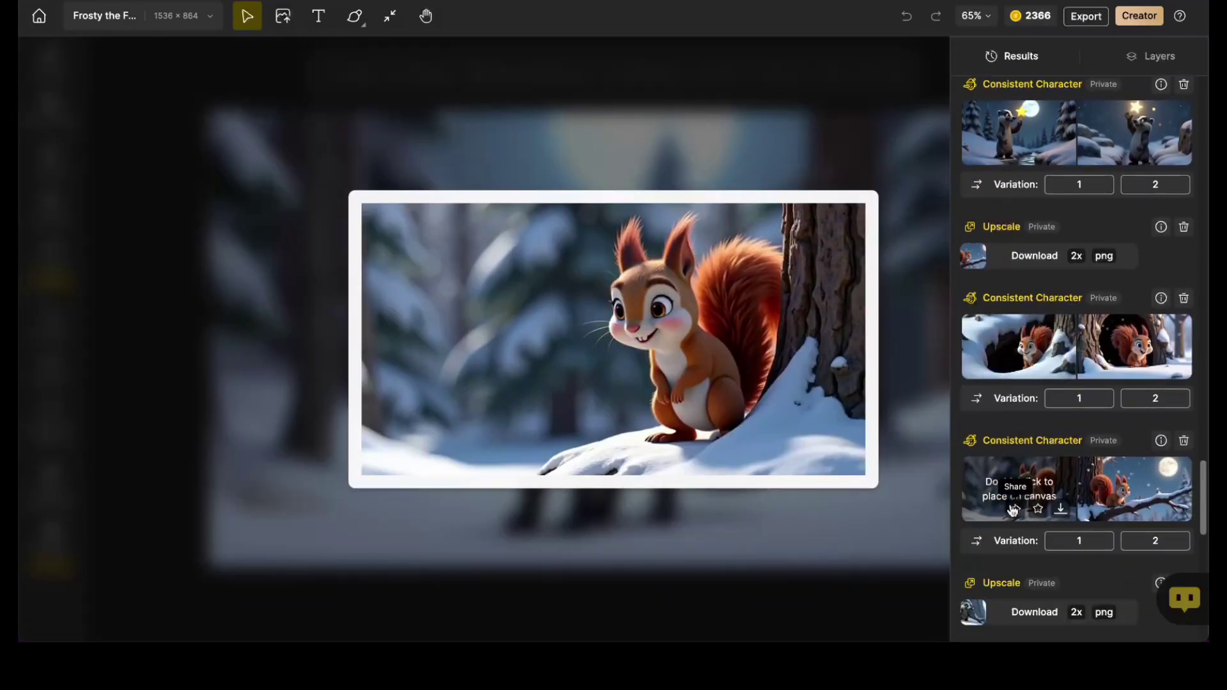
scroll(1118, 505, down, 4)
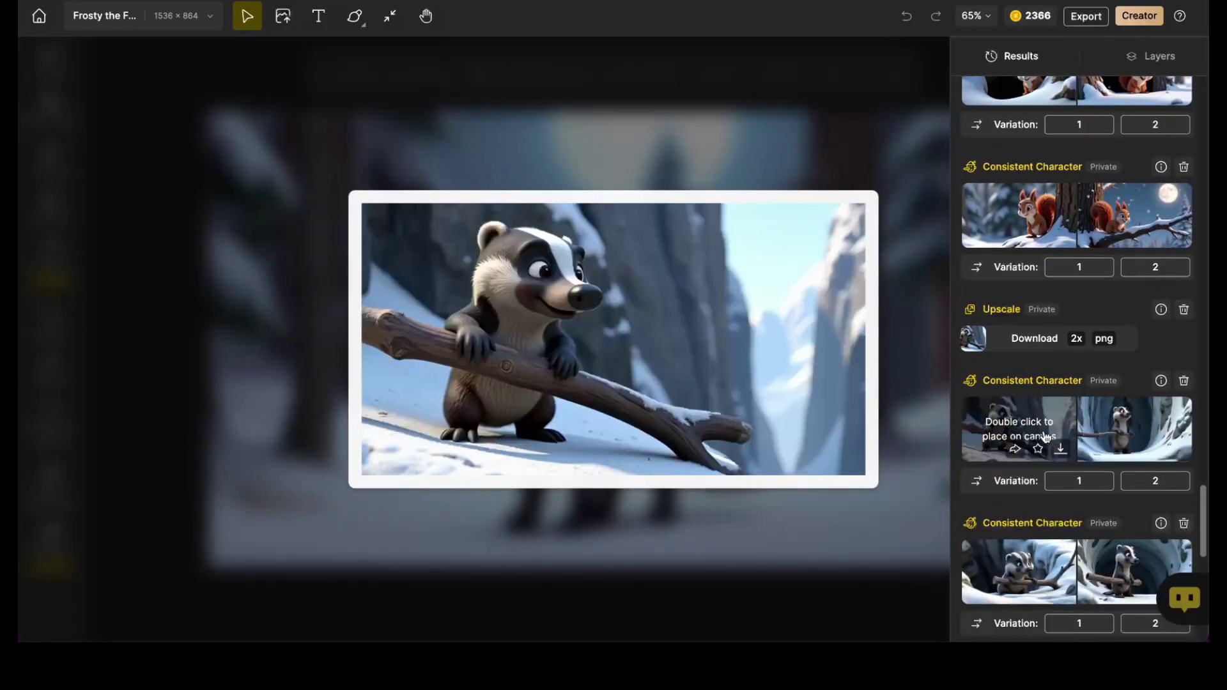
scroll(1086, 563, down, 7)
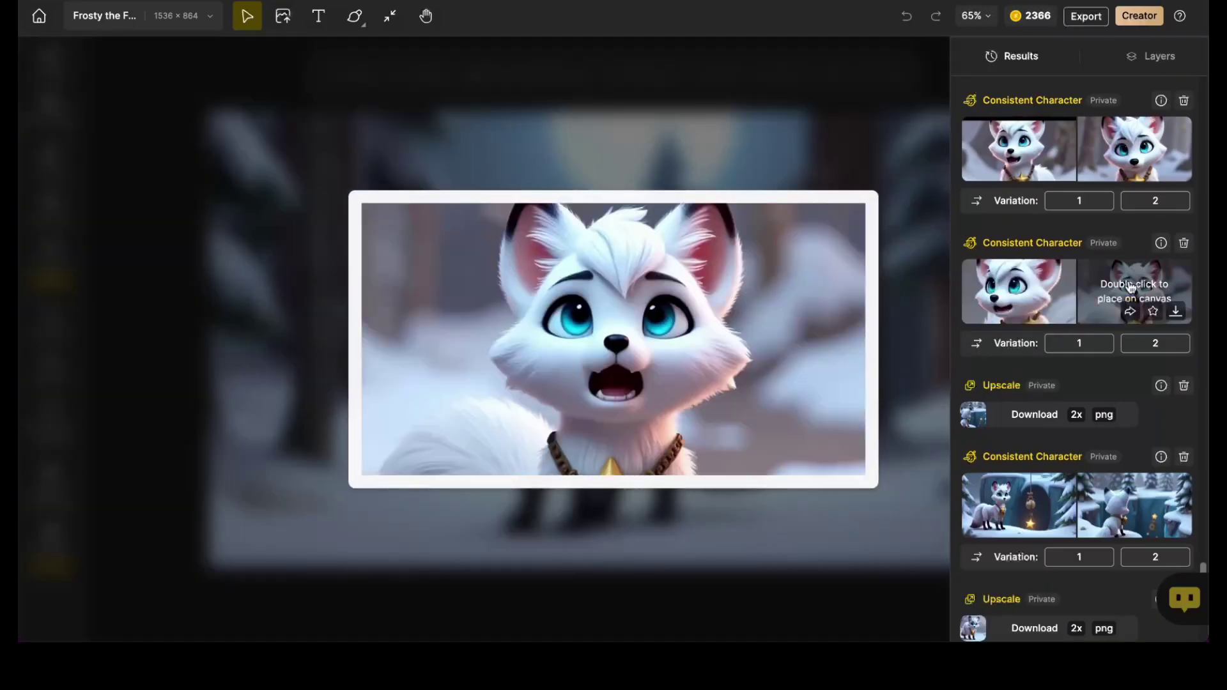
scroll(1021, 501, down, 5)
scroll(1136, 488, down, 2)
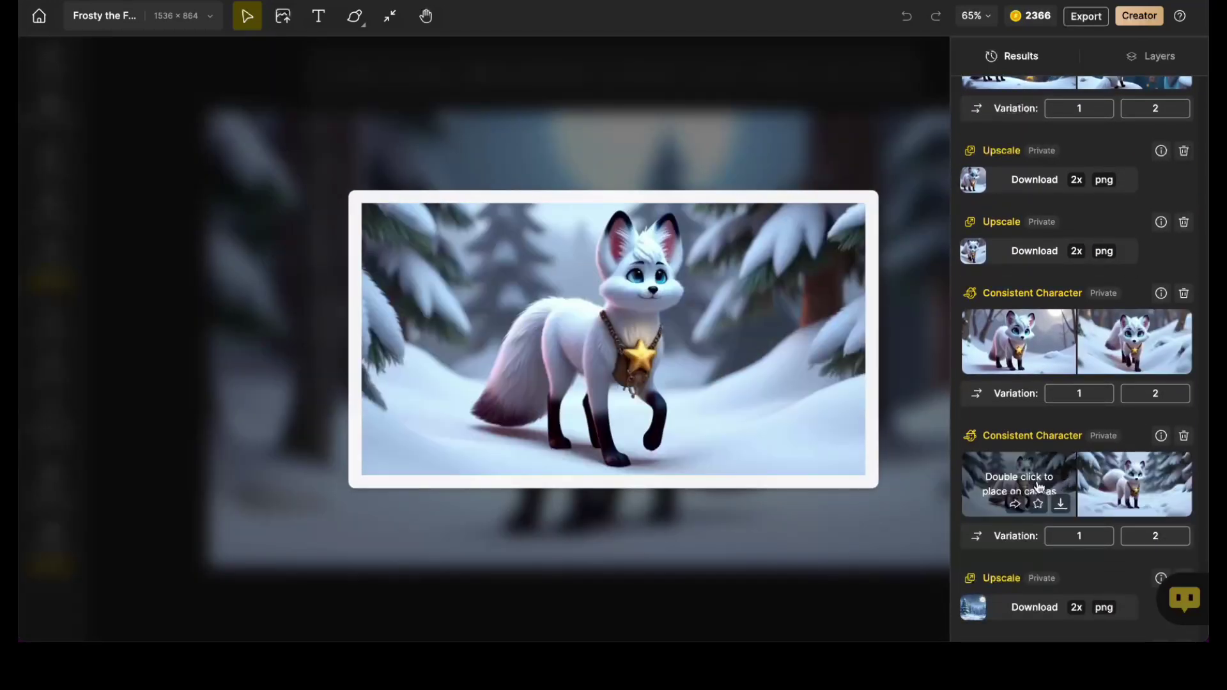
scroll(1039, 488, down, 4)
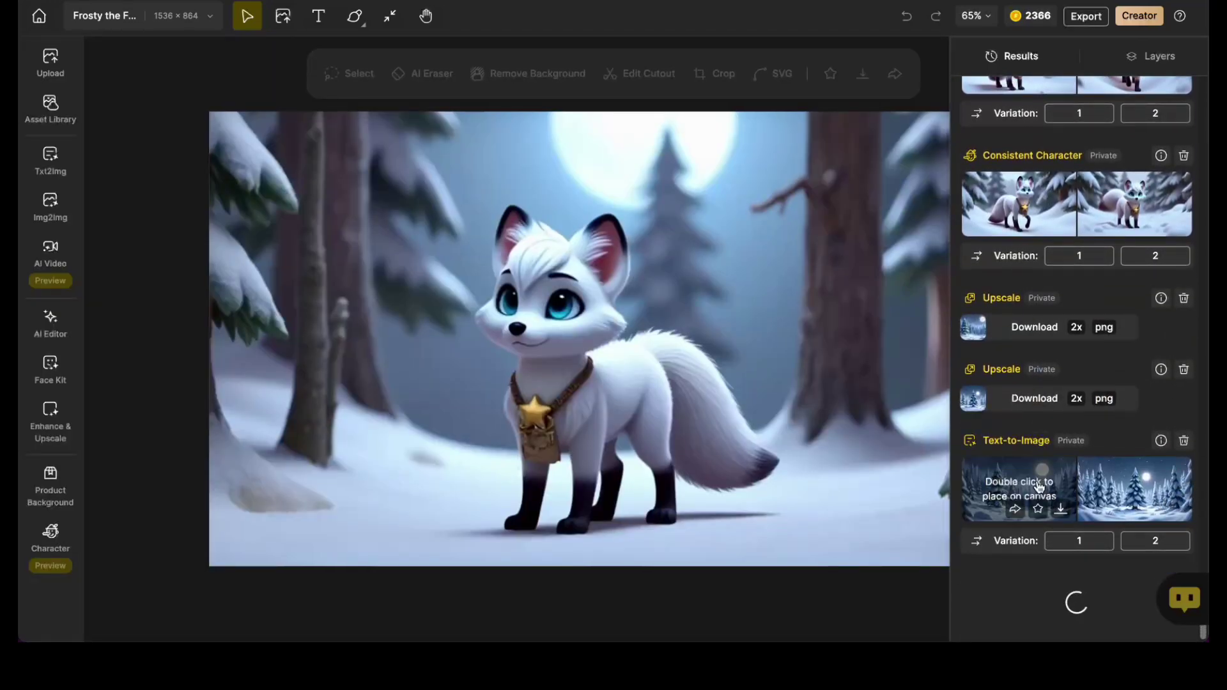
scroll(1038, 488, down, 12)
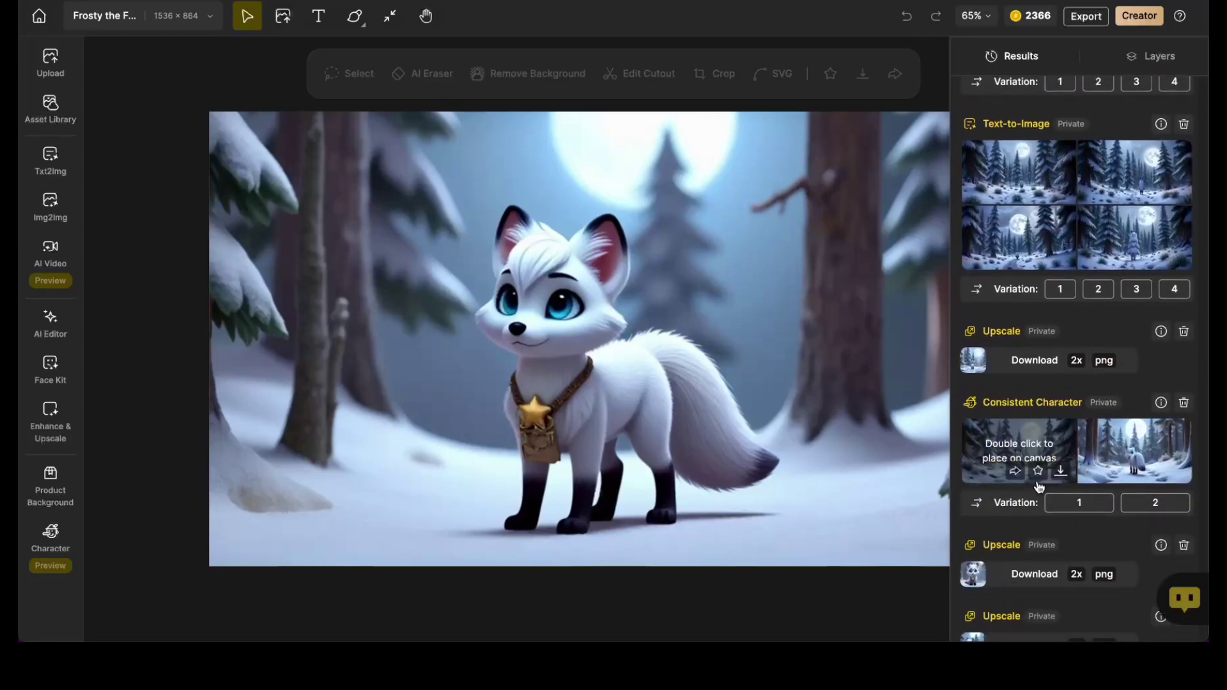
scroll(1039, 487, down, 4)
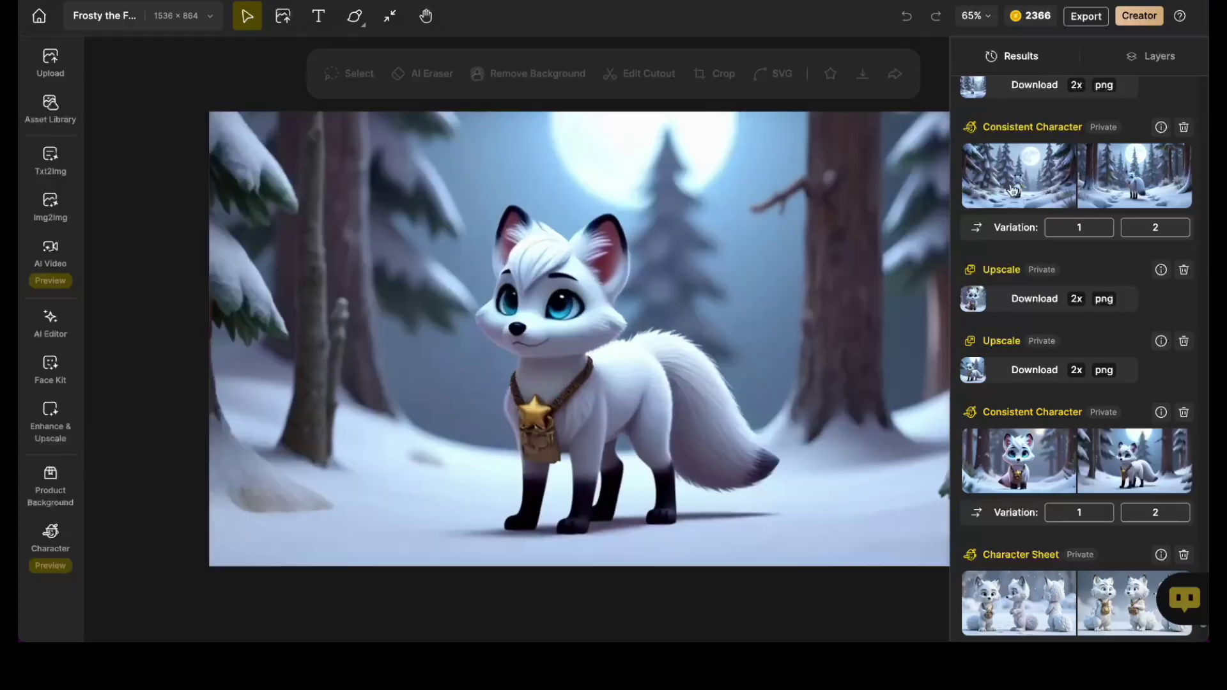
mouse_move(1013, 165)
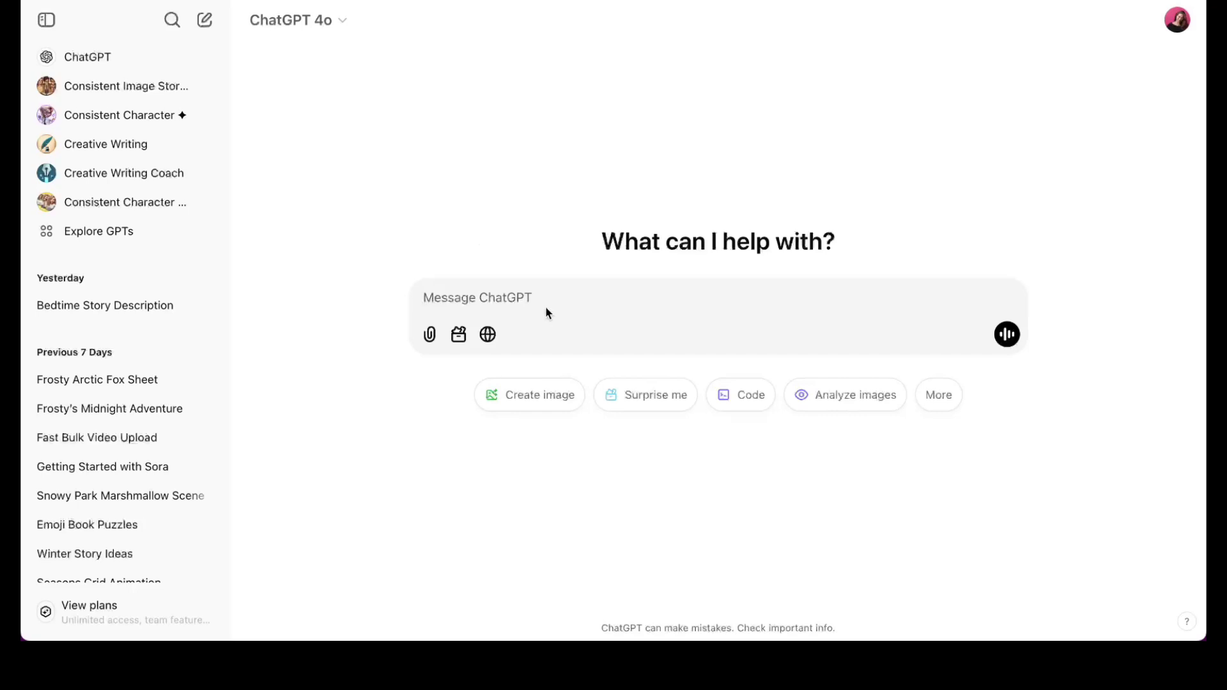
Step: Ask ChatGPT to describe the young African American character Jayden, copy the reply, and return to Dzine
text(Please generate a detailed description of a young, male, African American character including his age, hair color, length, and style, eye color, skin color, clothing, and any outstanding physical characteristics.)
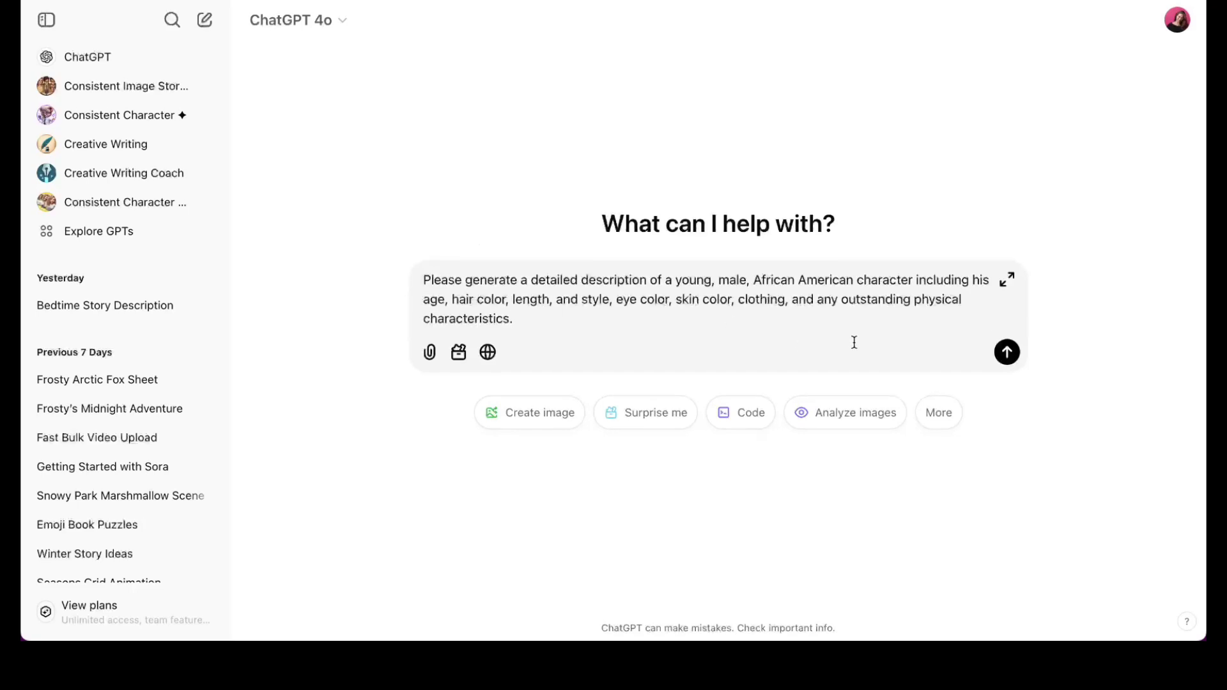
click(1007, 350)
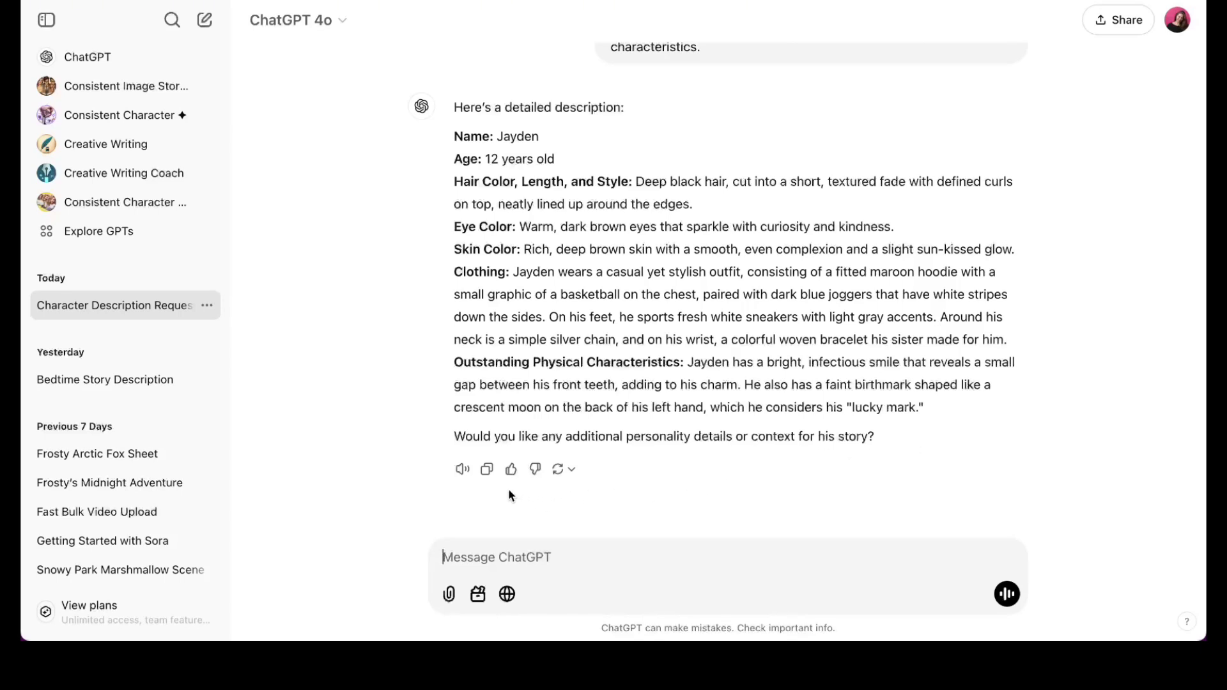
click(487, 472)
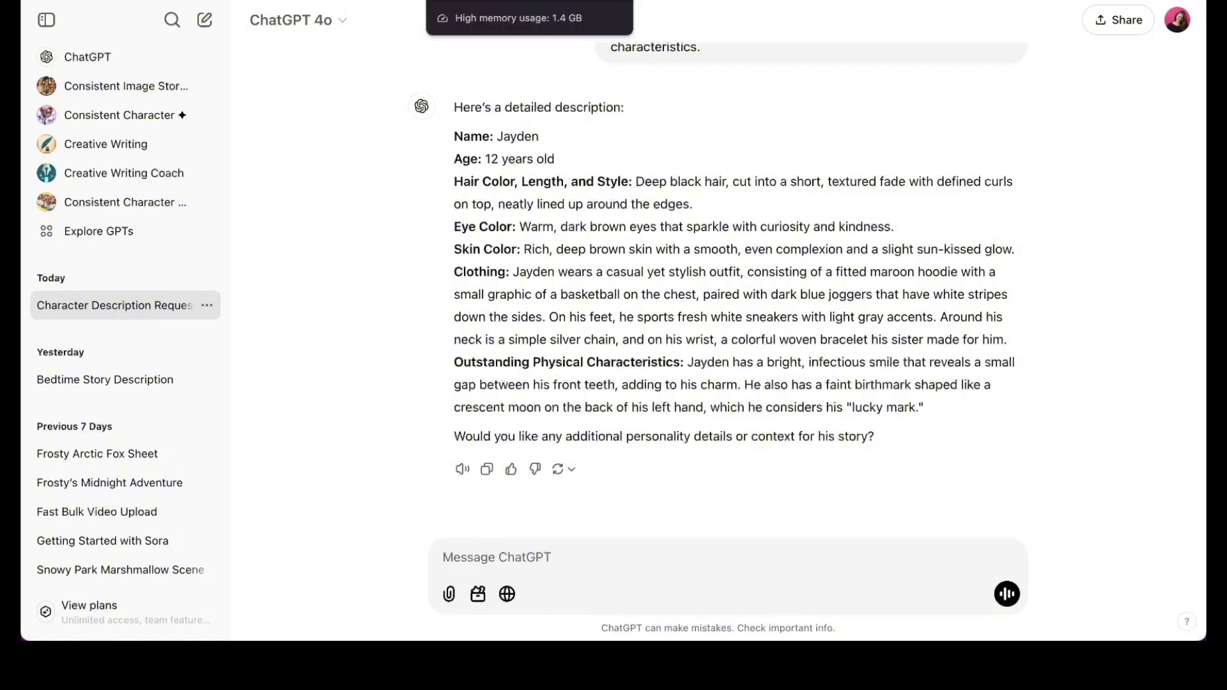
key(ctrl+Tab)
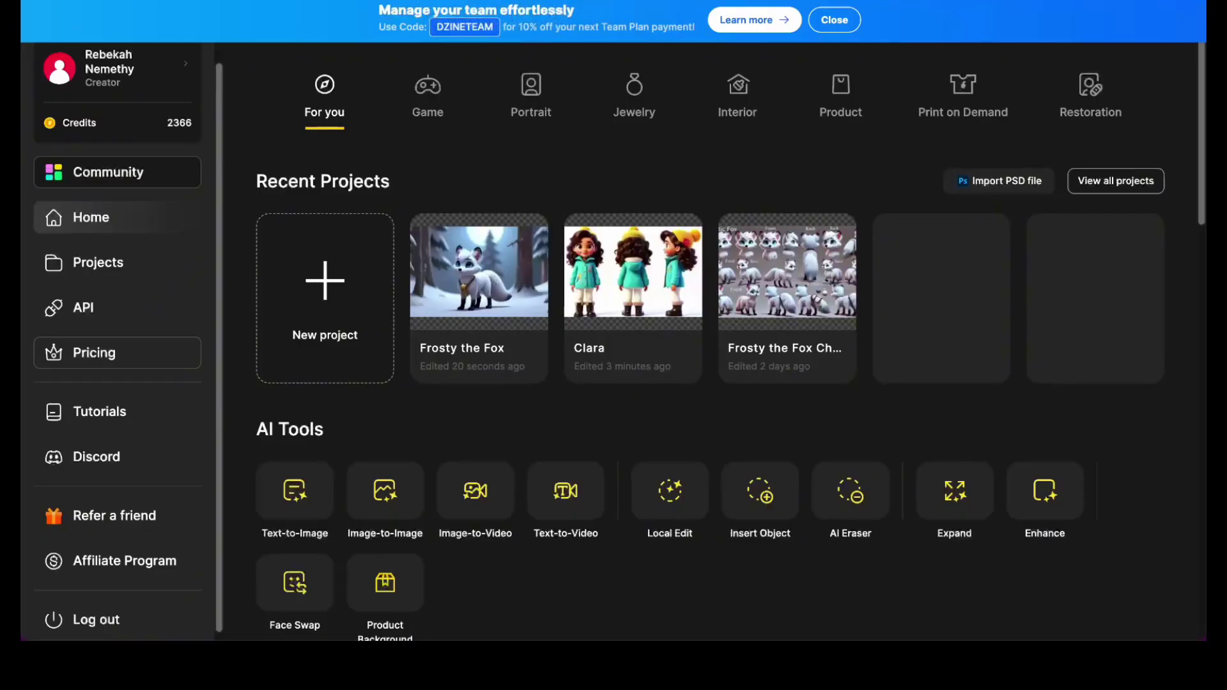
Step: Create a new project named Jayden's Character with a 16:9 canvas of 1536×864
click(325, 300)
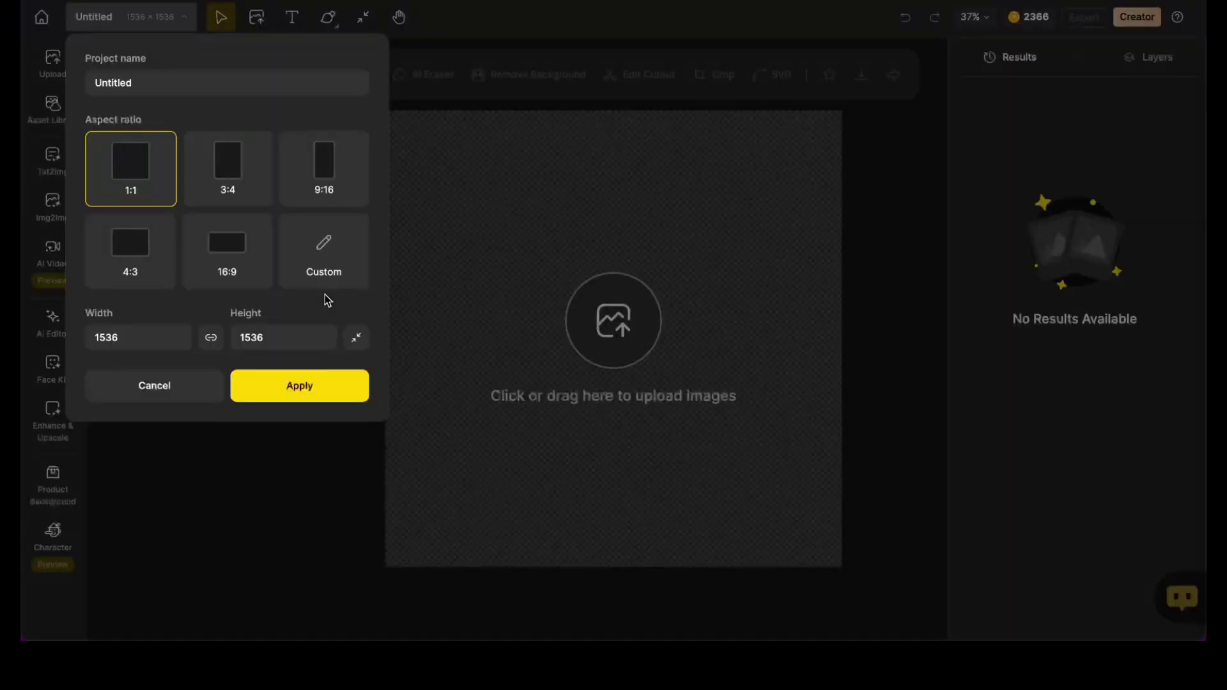
double_click(112, 82)
text(Jayden's Character)
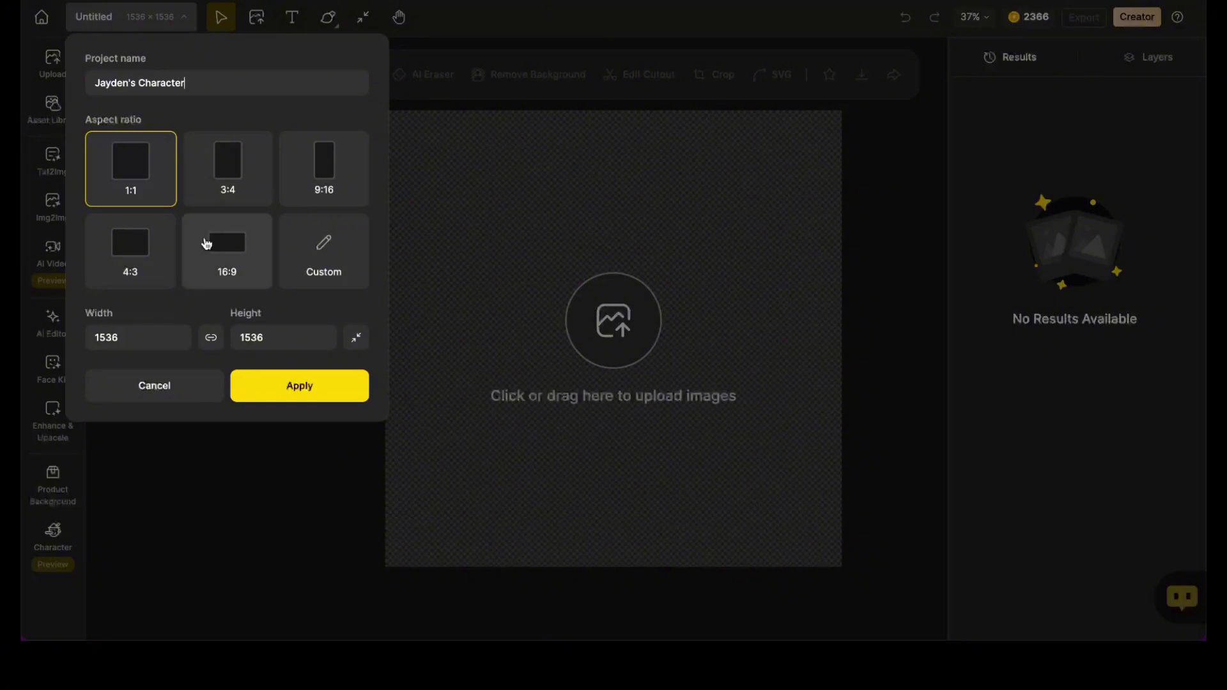
click(227, 250)
click(314, 391)
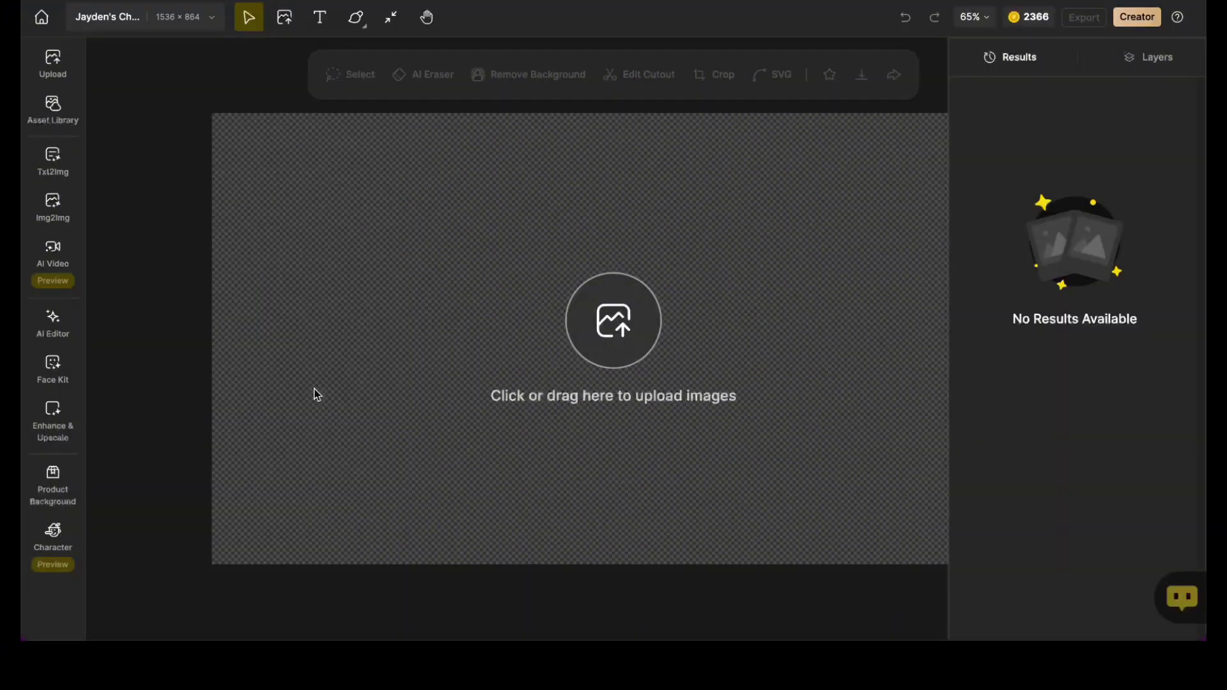
Step: Set up a Character Sheet using the Cozy 3D style
click(53, 535)
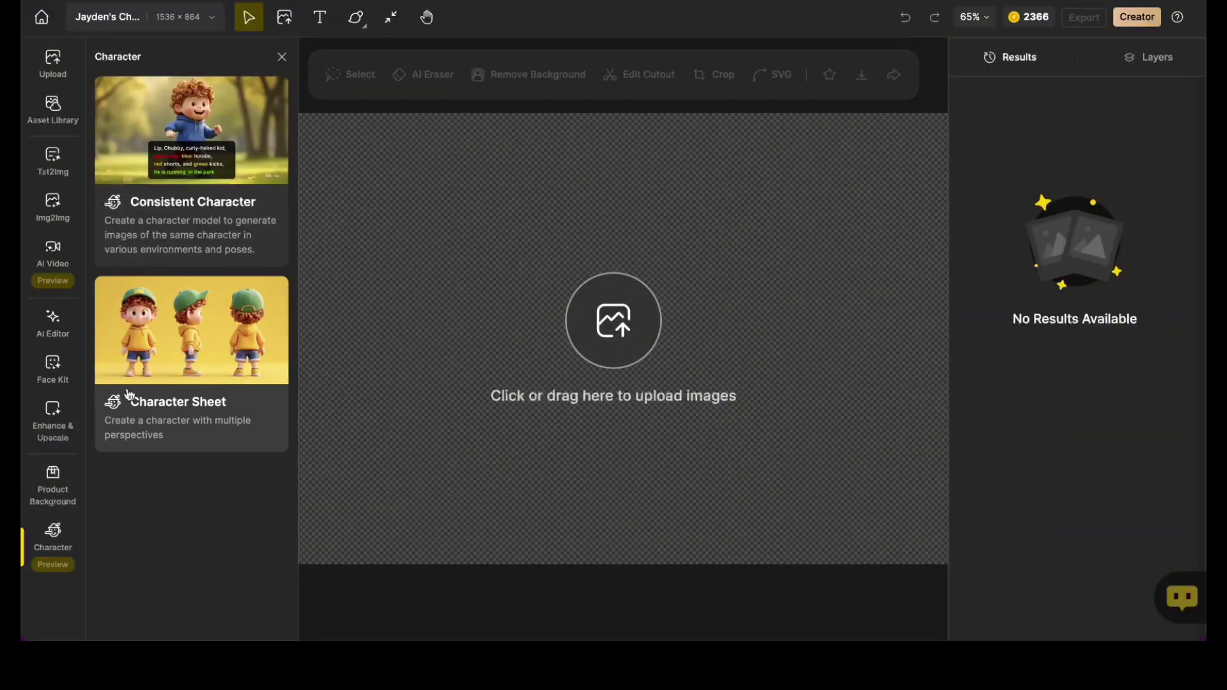
click(279, 375)
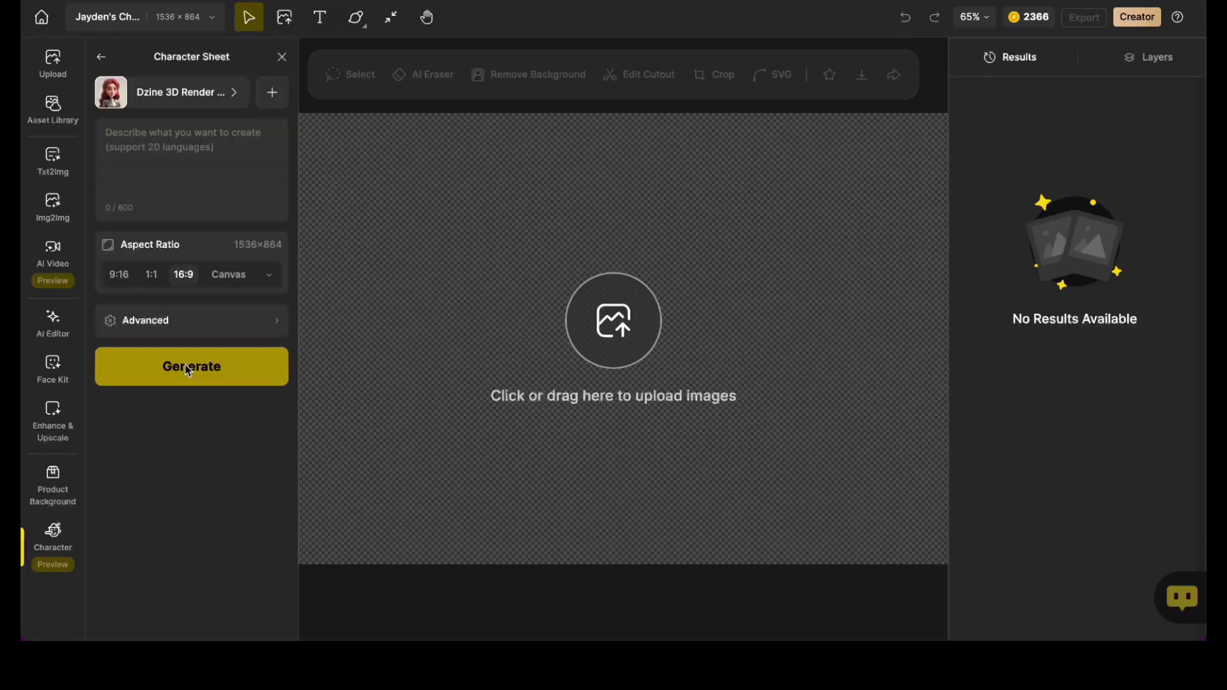
click(224, 97)
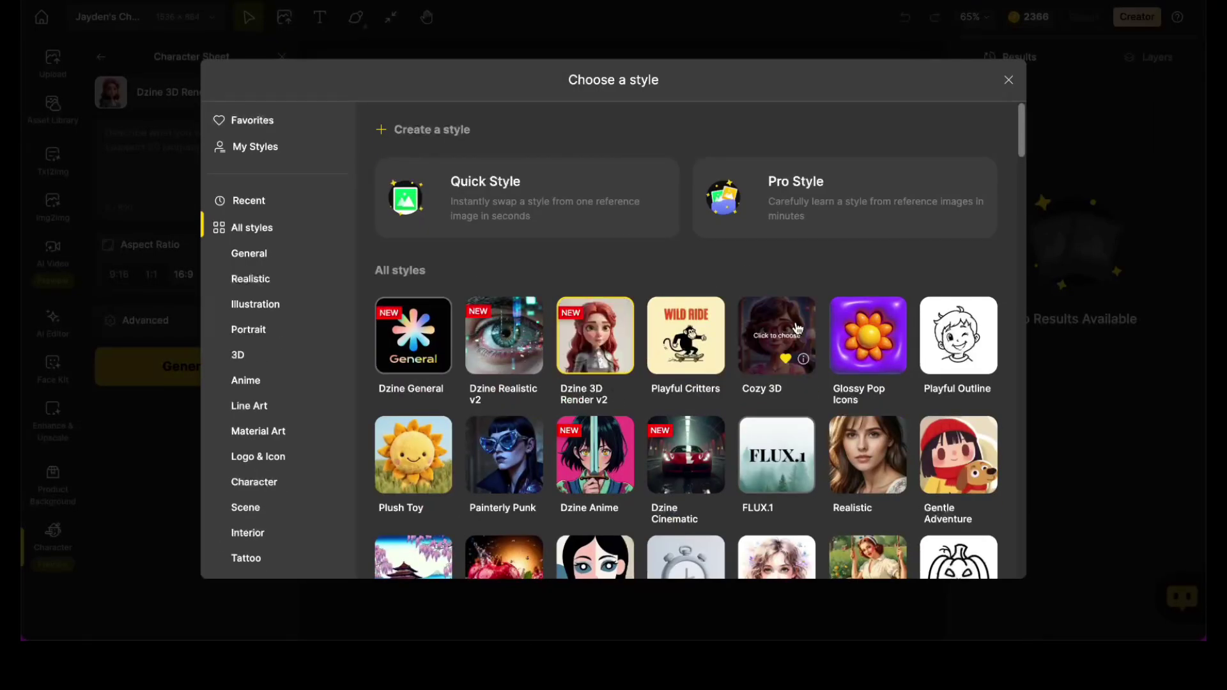
scroll(797, 328, down, 20)
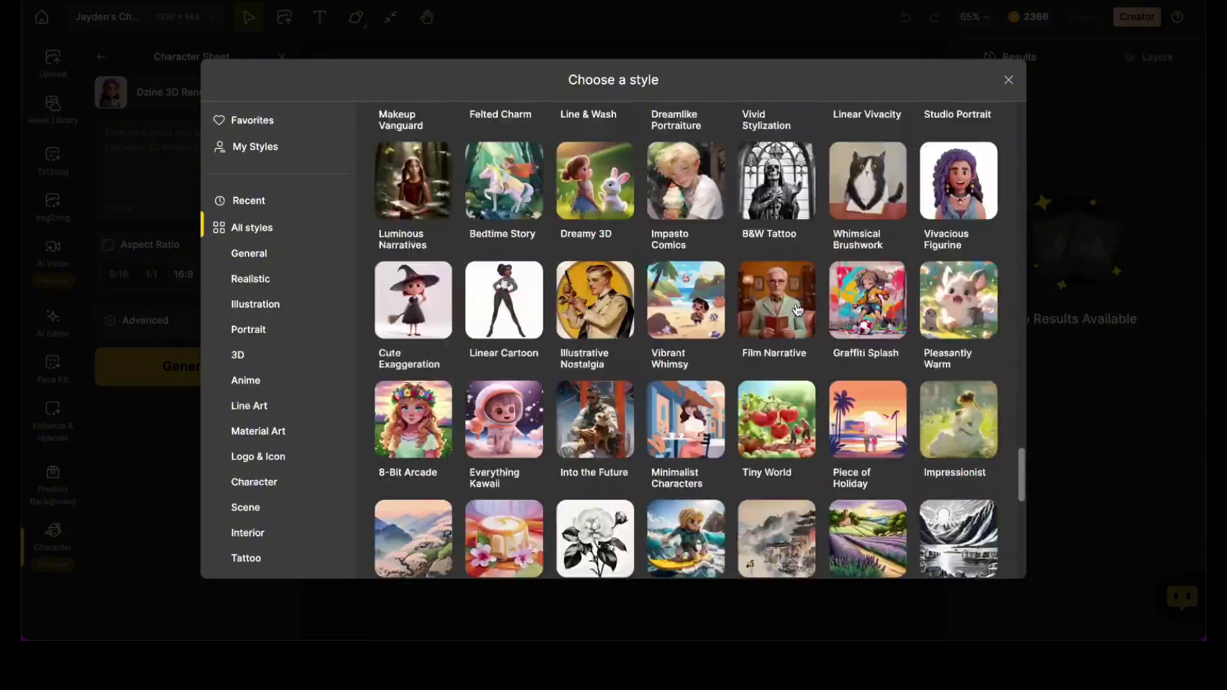
scroll(797, 310, up, 20)
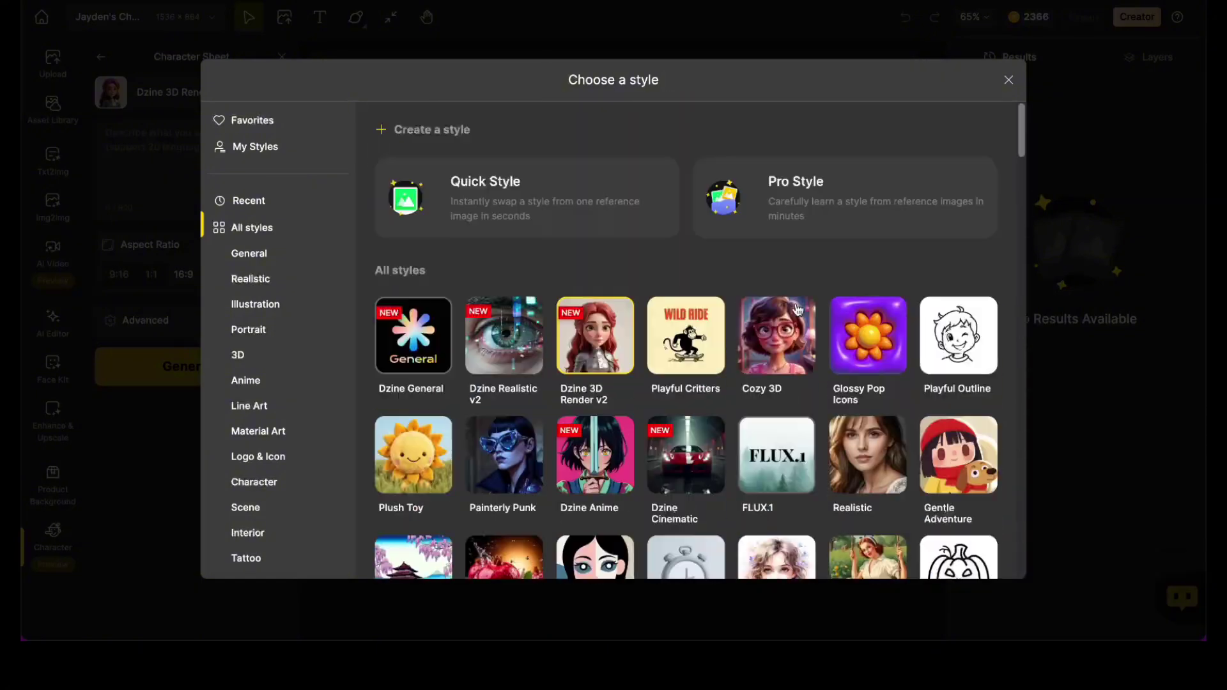
click(778, 327)
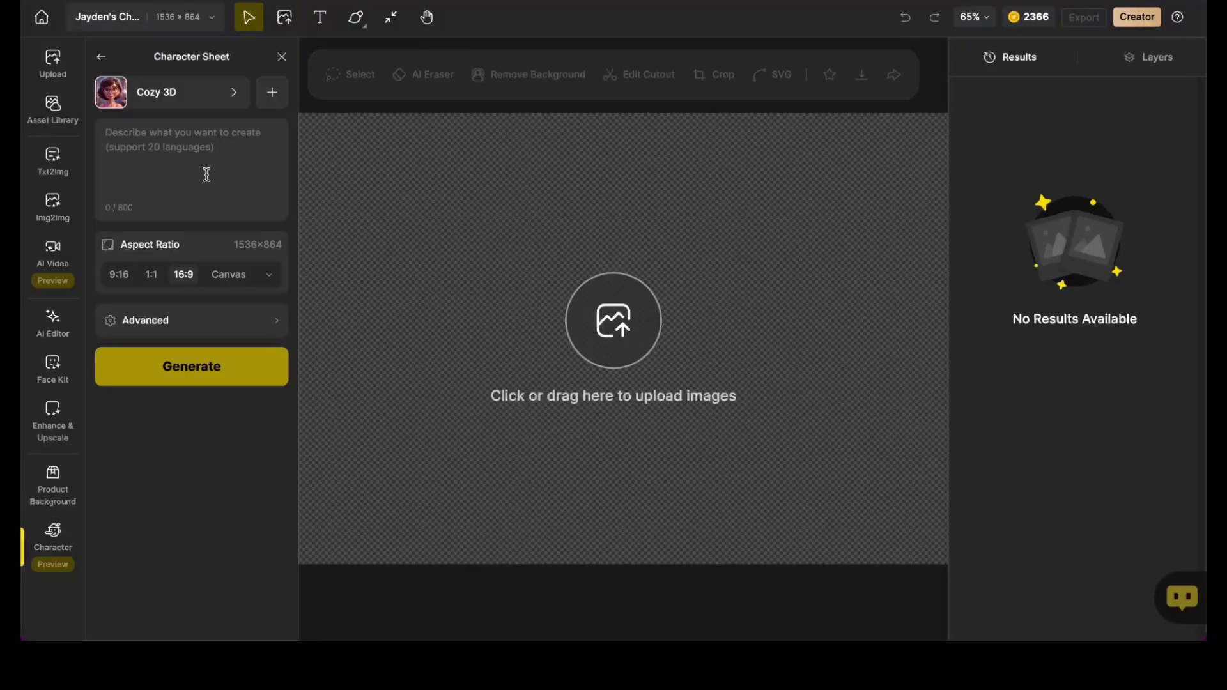
Step: Paste Jayden's description into the character sheet prompt and trim the trailing text
click(189, 145)
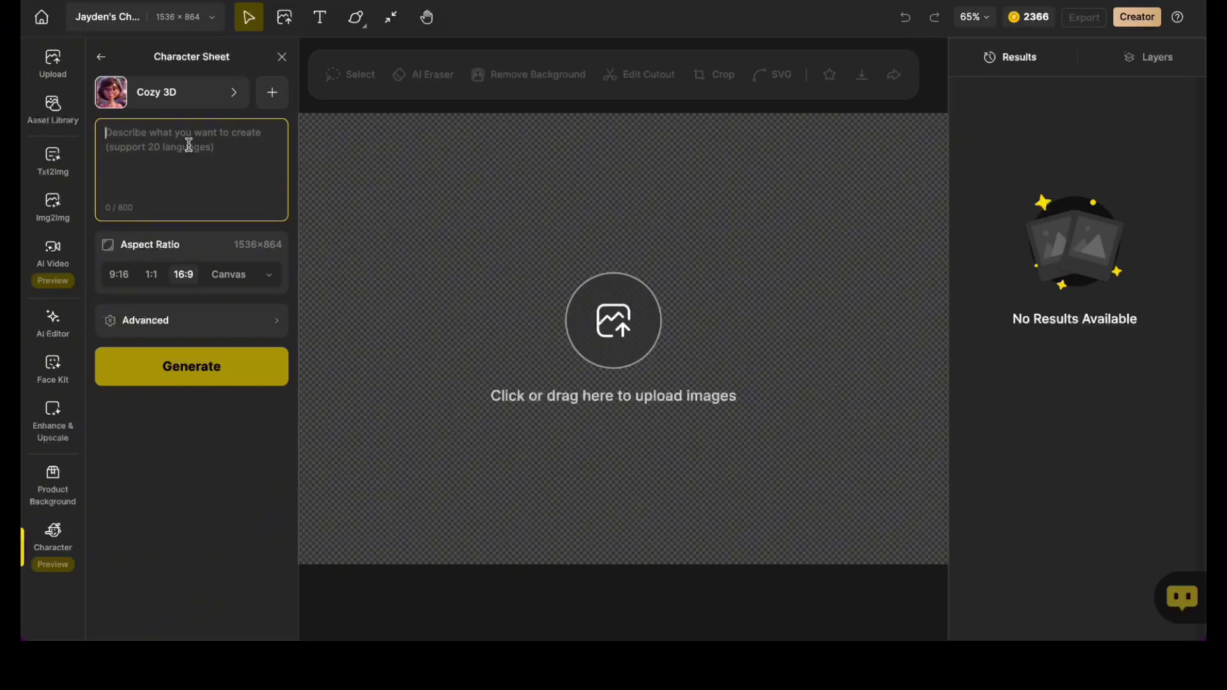
key(ctrl+v)
key(BackSpace)
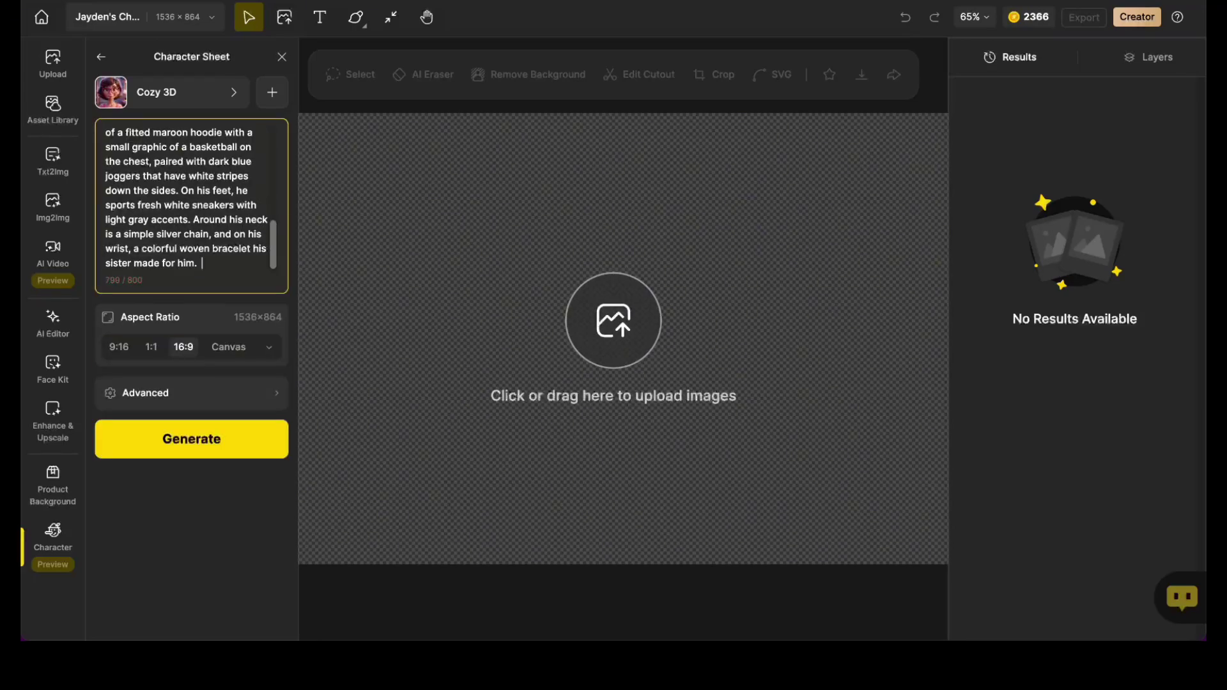
key(BackSpace)
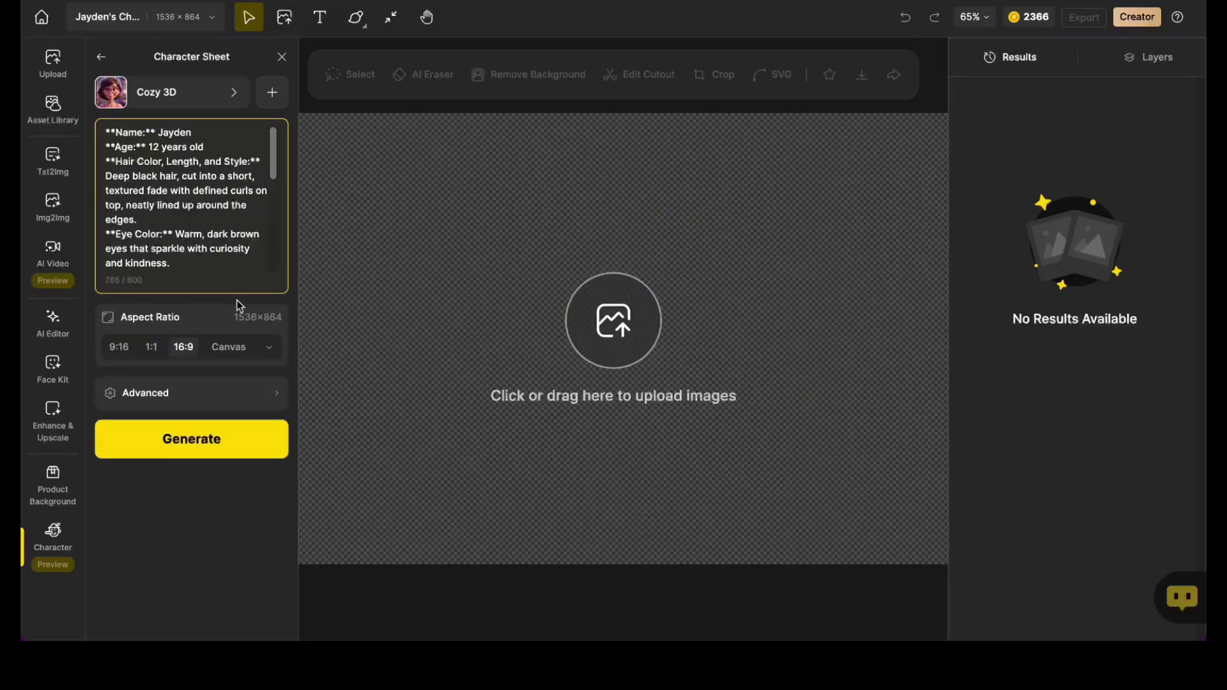
Step: Generate Jayden's character sheet and review the two front, side and back variations
click(203, 452)
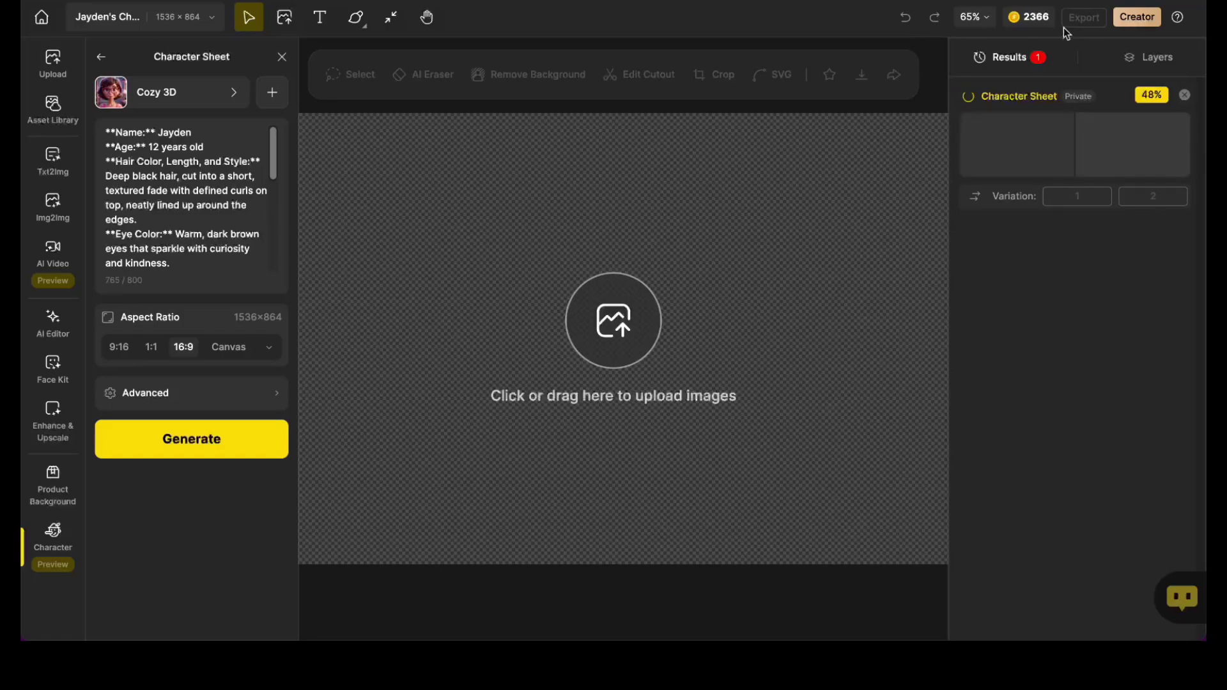
scroll(203, 208, down, 1)
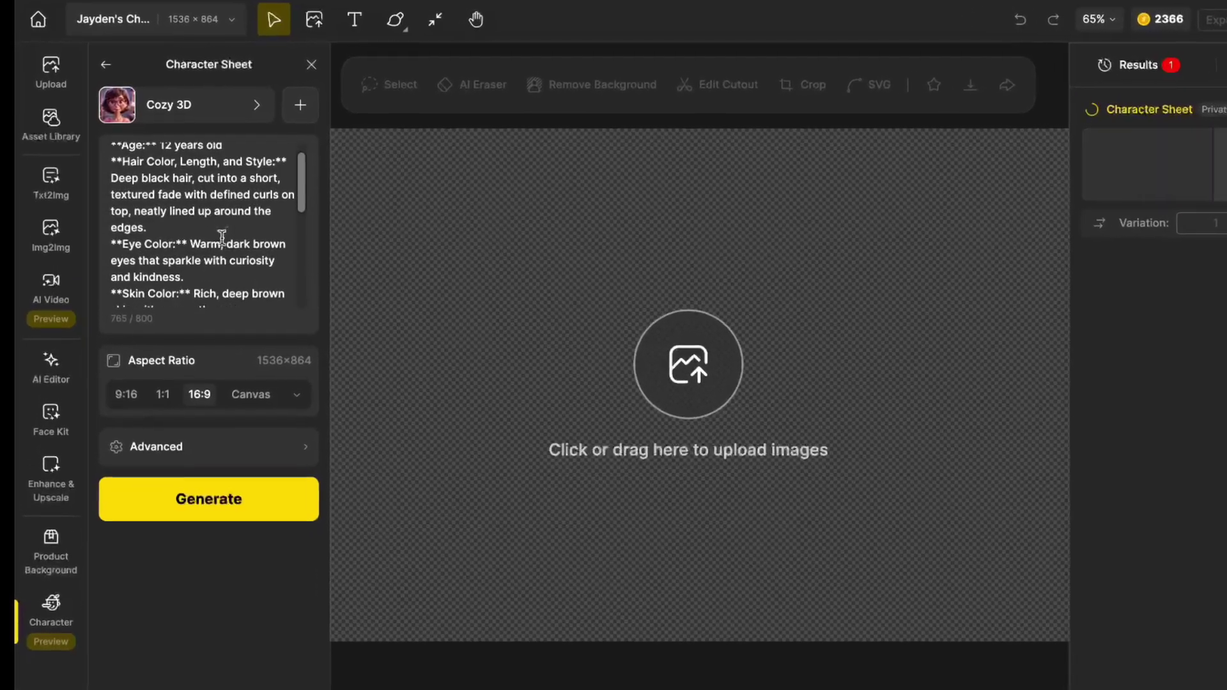
scroll(222, 236, down, 3)
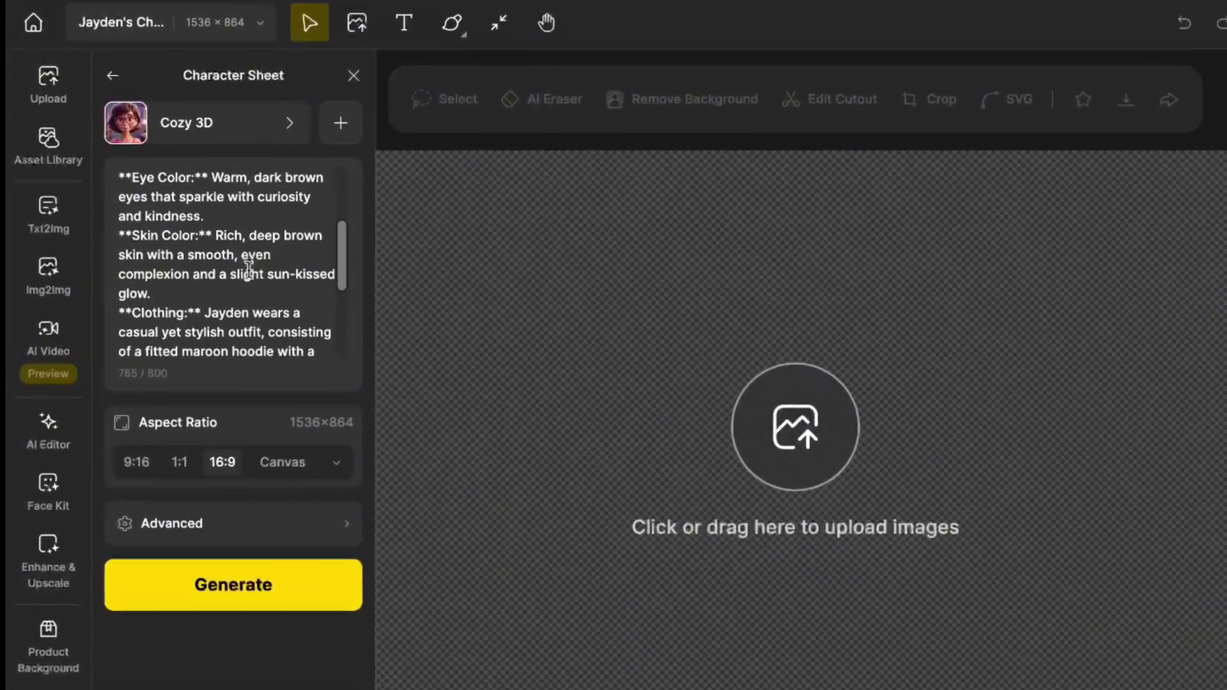
scroll(248, 269, down, 1)
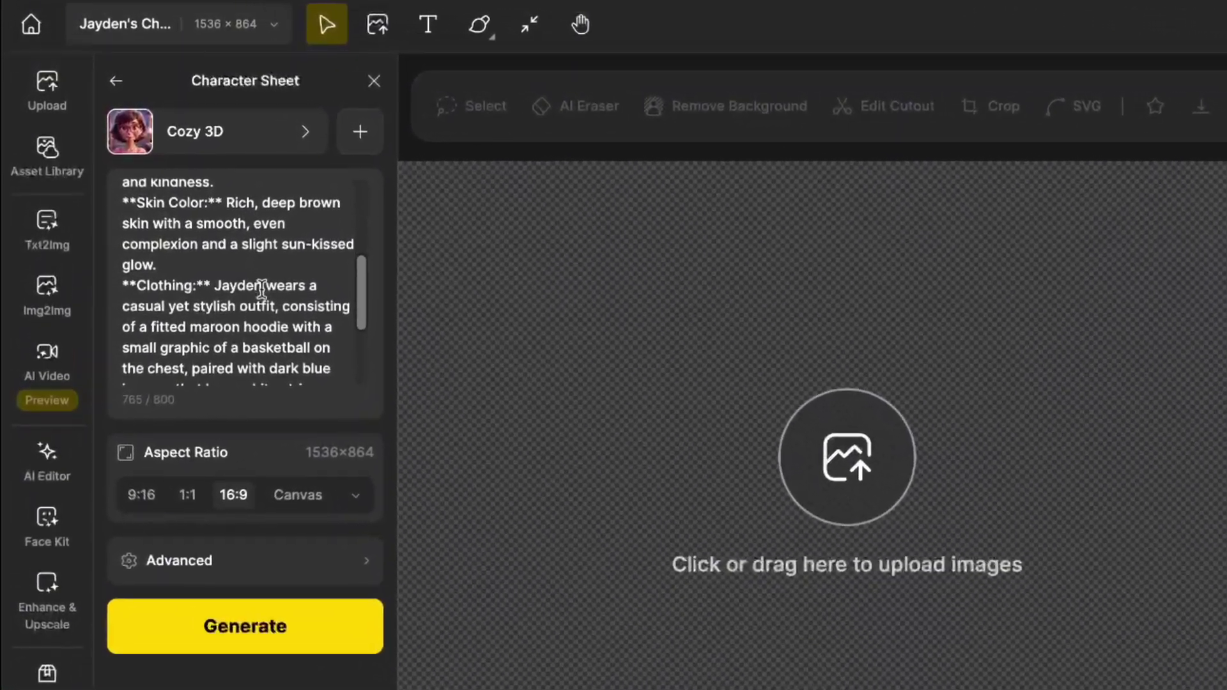
scroll(247, 269, down, 2)
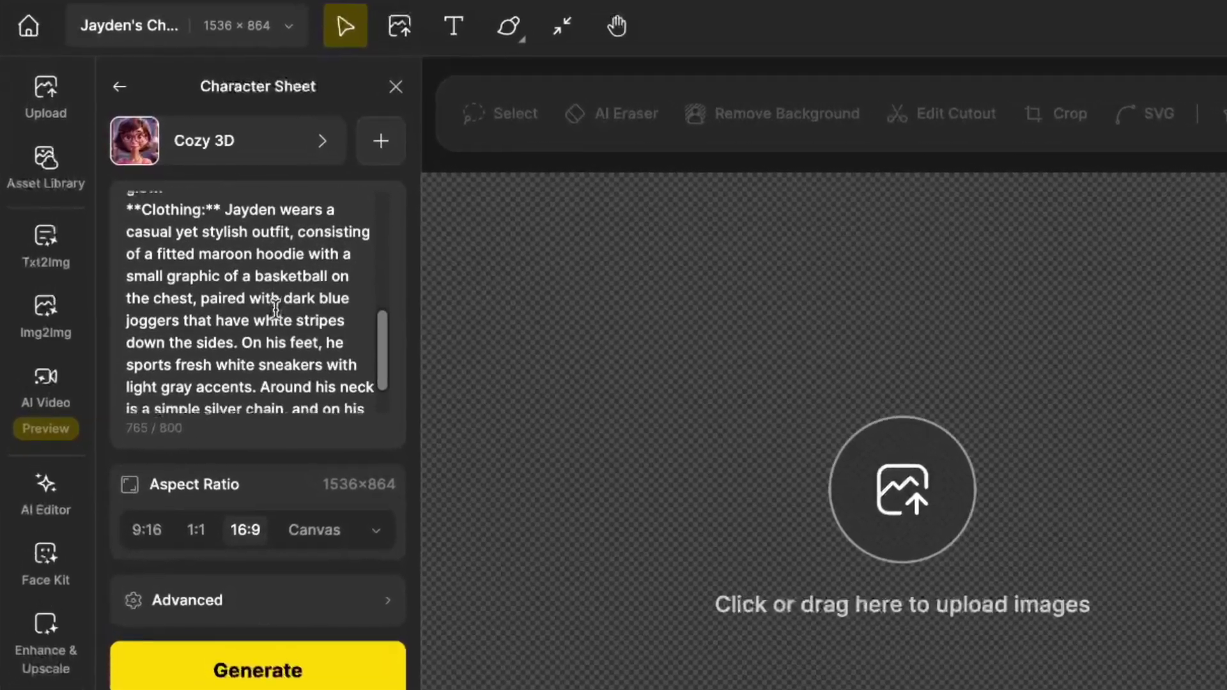
scroll(275, 309, down, 1)
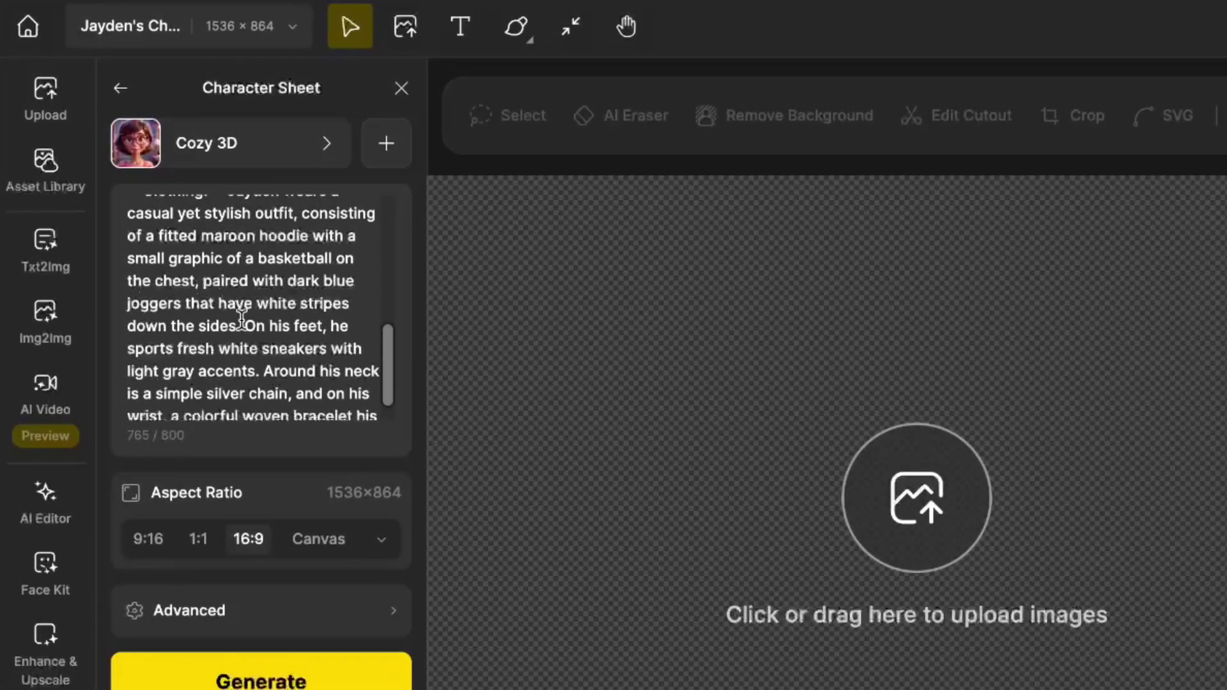
scroll(262, 378, down, 1)
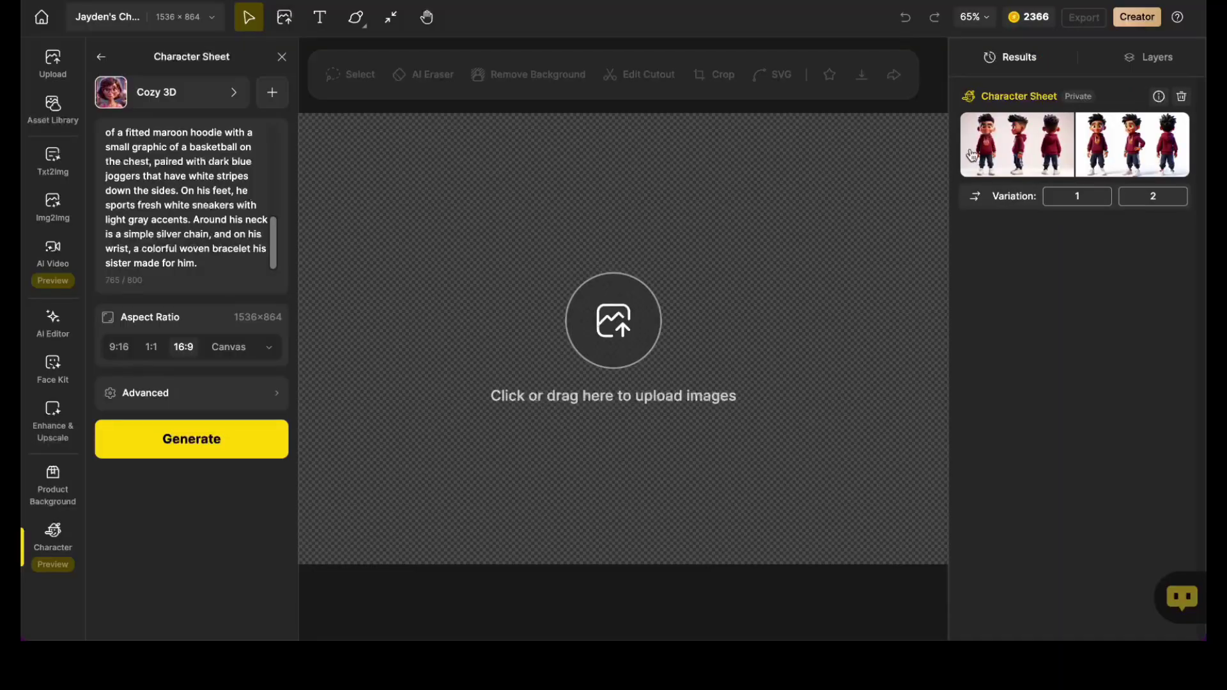
Step: Place the first character-sheet variation on the canvas as Layer 1 and show the Layers list
mouse_move(1016, 141)
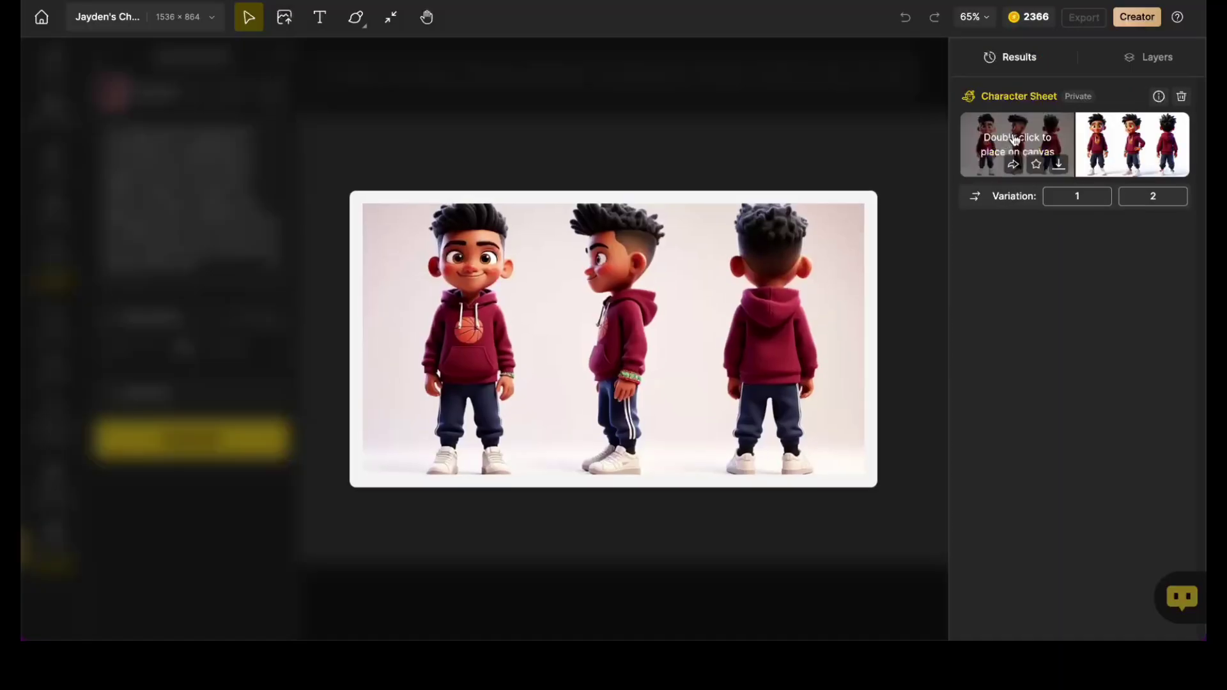
mouse_move(1117, 140)
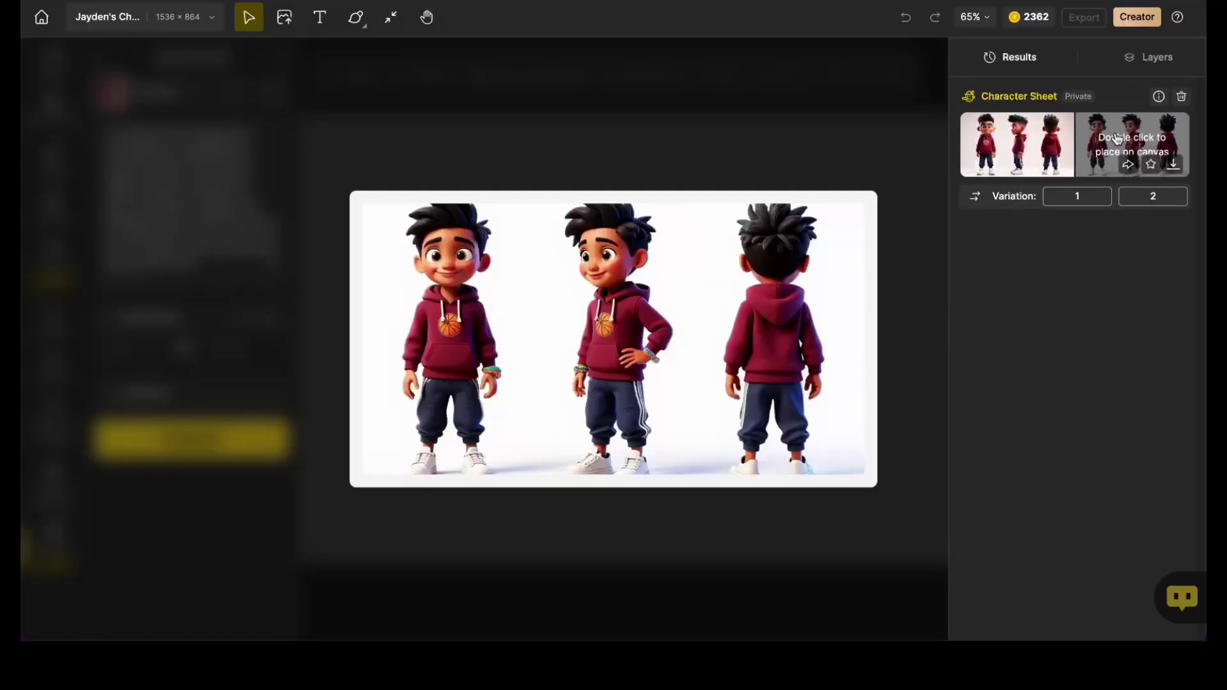
mouse_move(1054, 142)
double_click(999, 139)
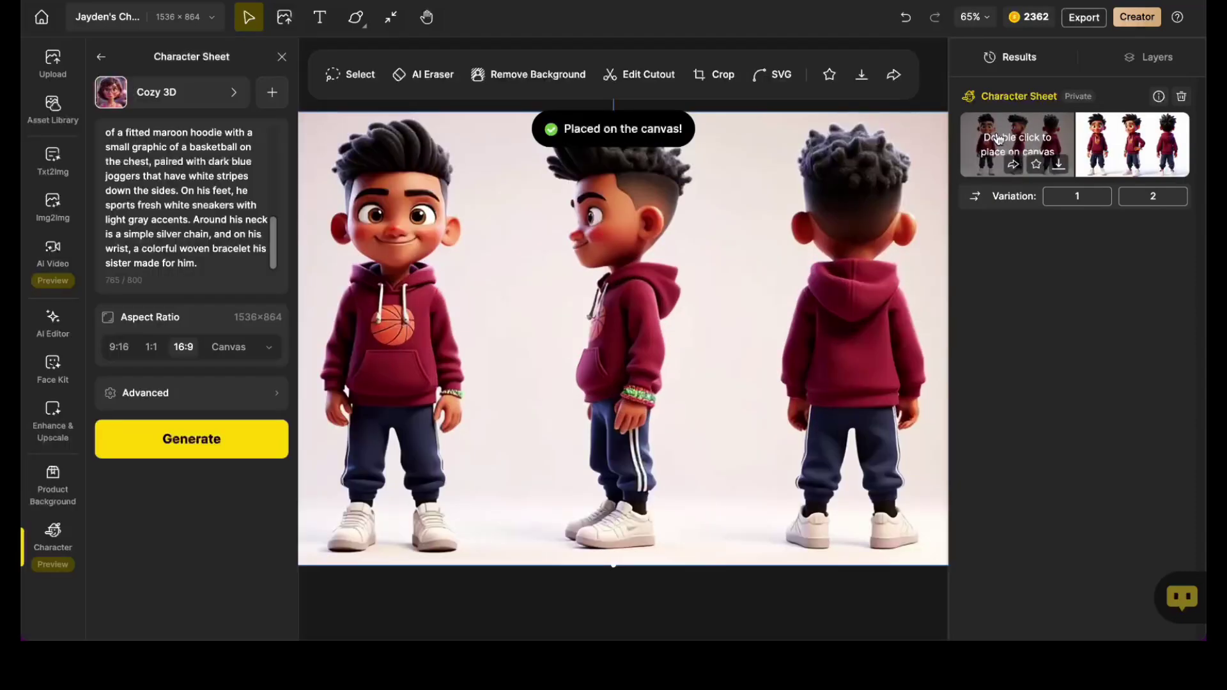
double_click(999, 140)
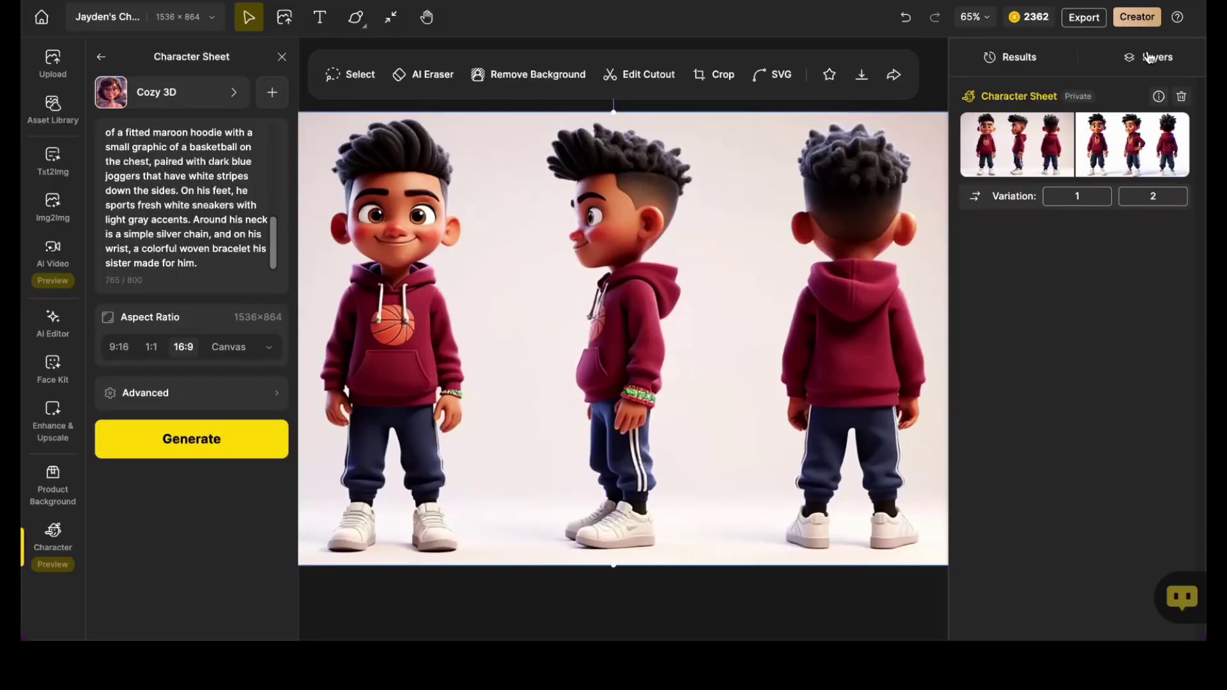
click(1148, 58)
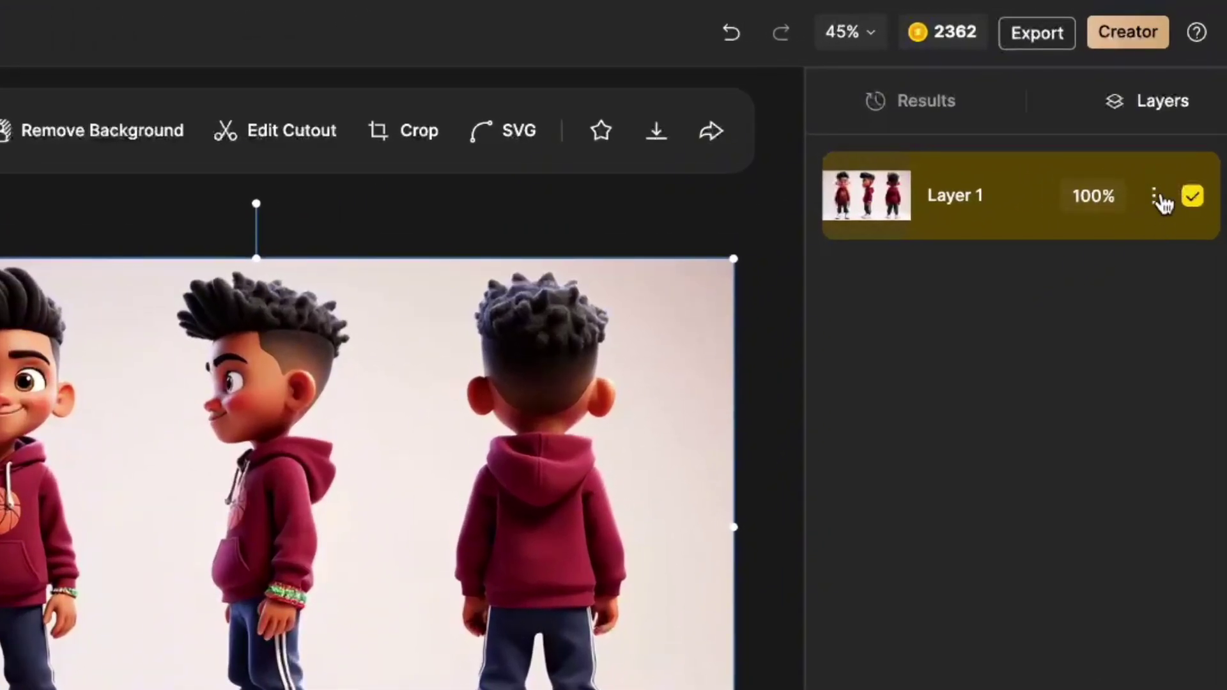
Step: Duplicate Layer 1 twice, hide Layer 1 copy and Layer 1 copy 2, and select Layer 1
click(1155, 199)
click(1098, 231)
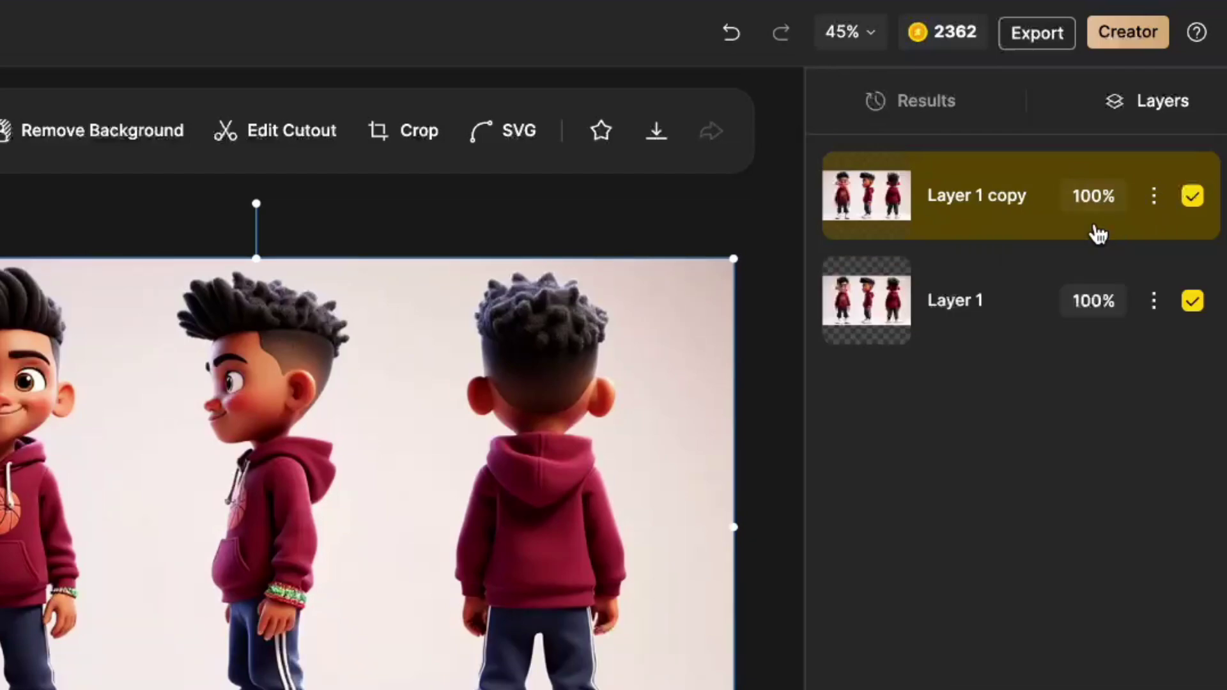
click(1154, 195)
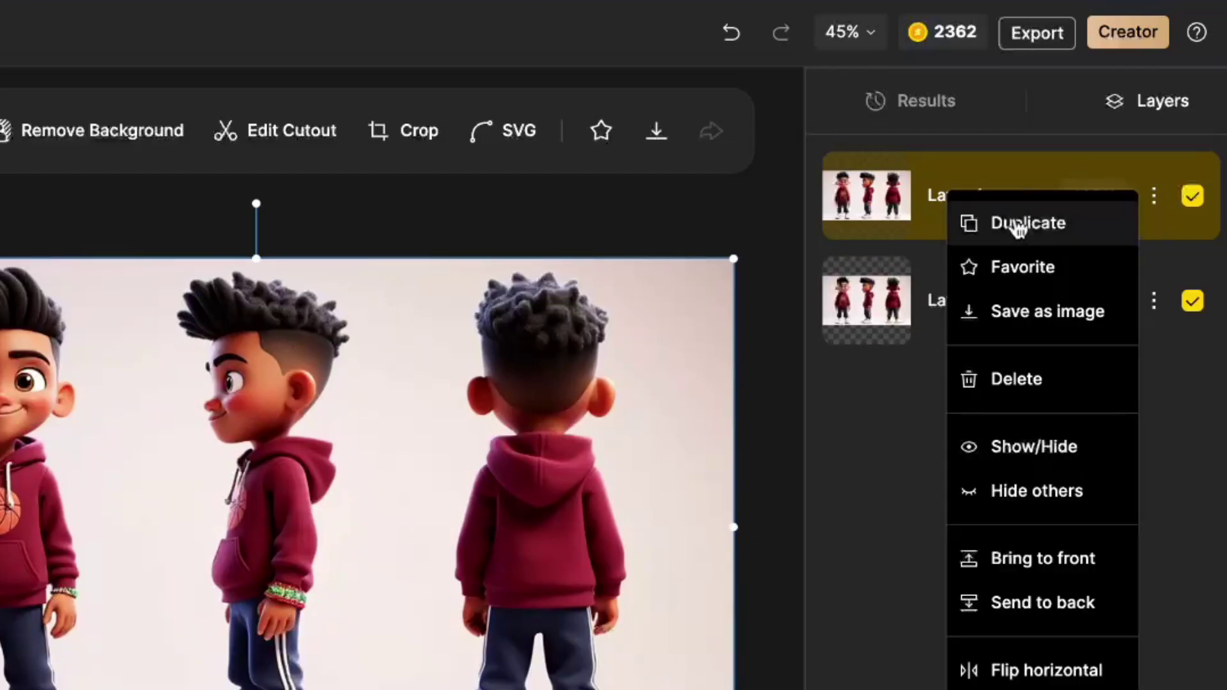
click(1018, 225)
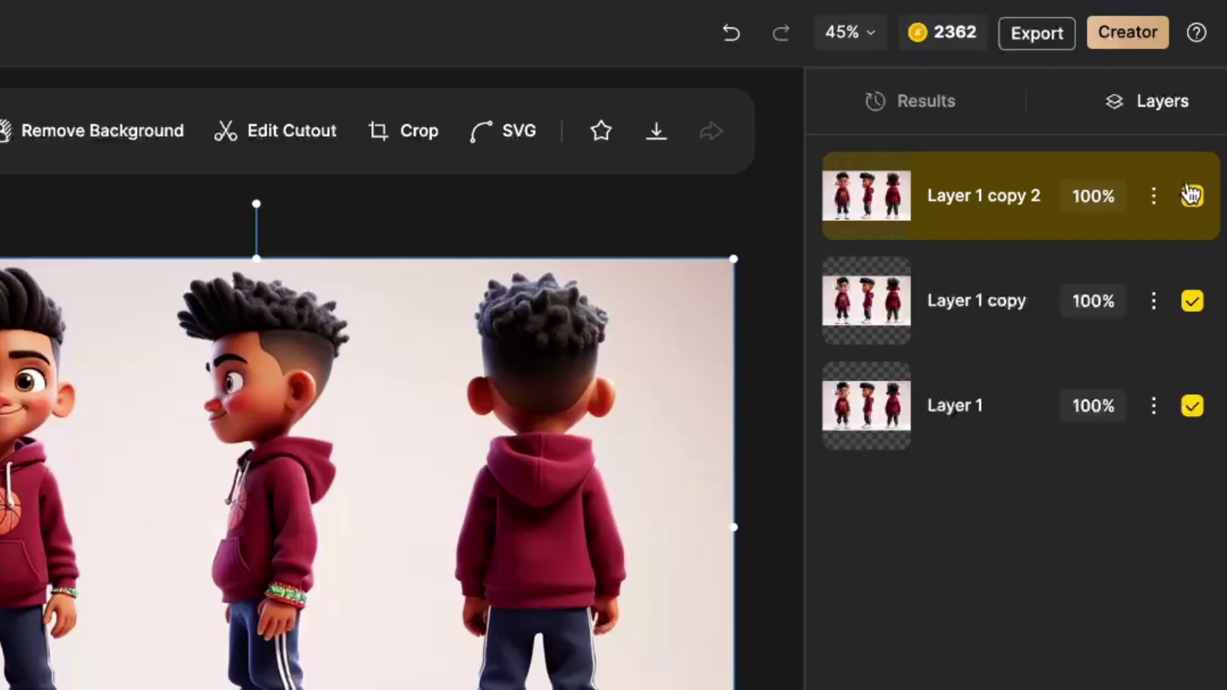
click(1192, 196)
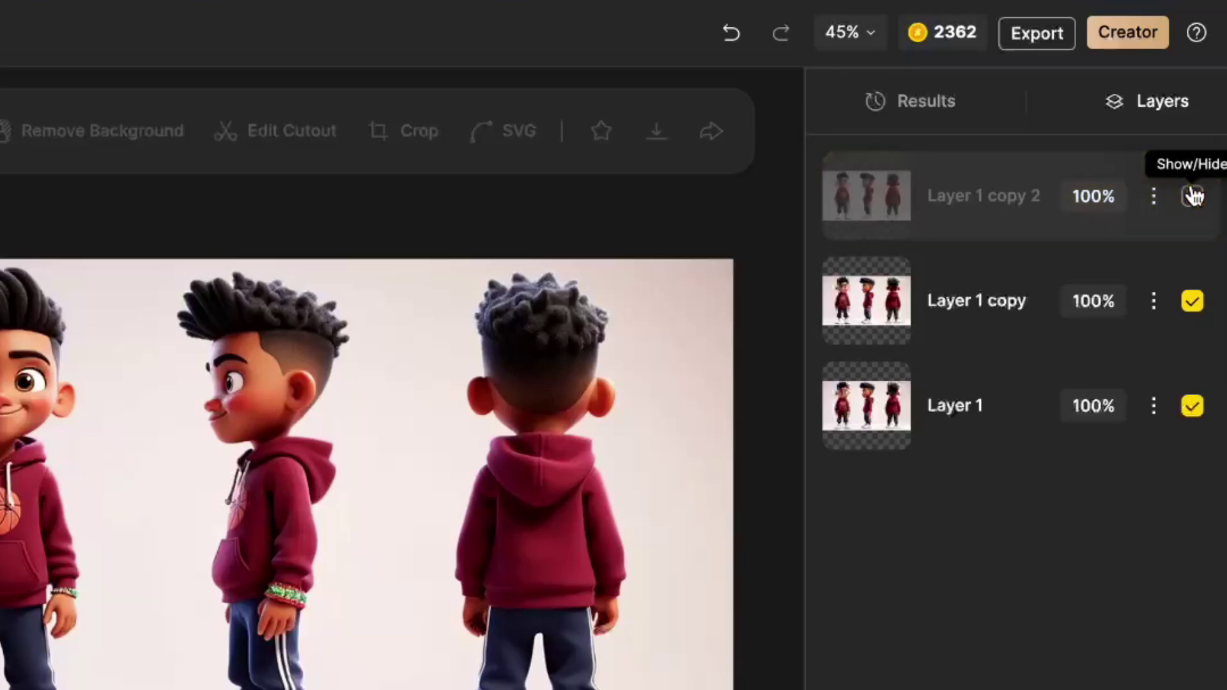
click(1192, 302)
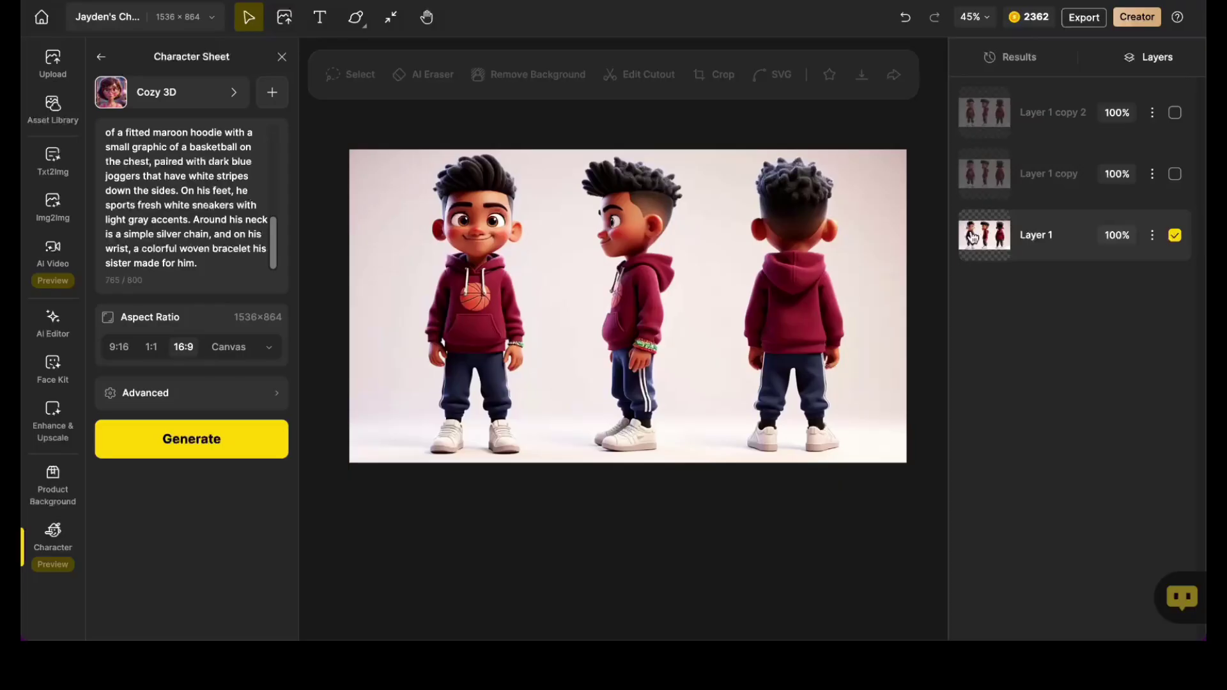
click(848, 409)
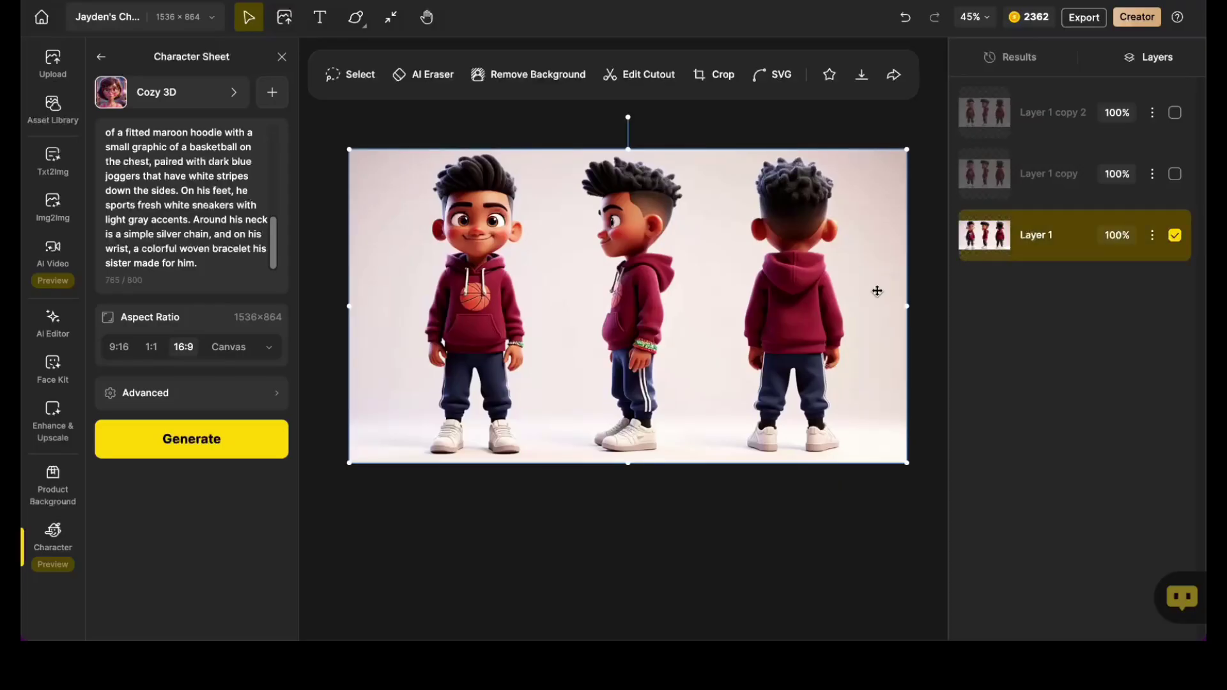
Step: Crop Layer 1 down to just Jayden's front view, then hide it
click(700, 78)
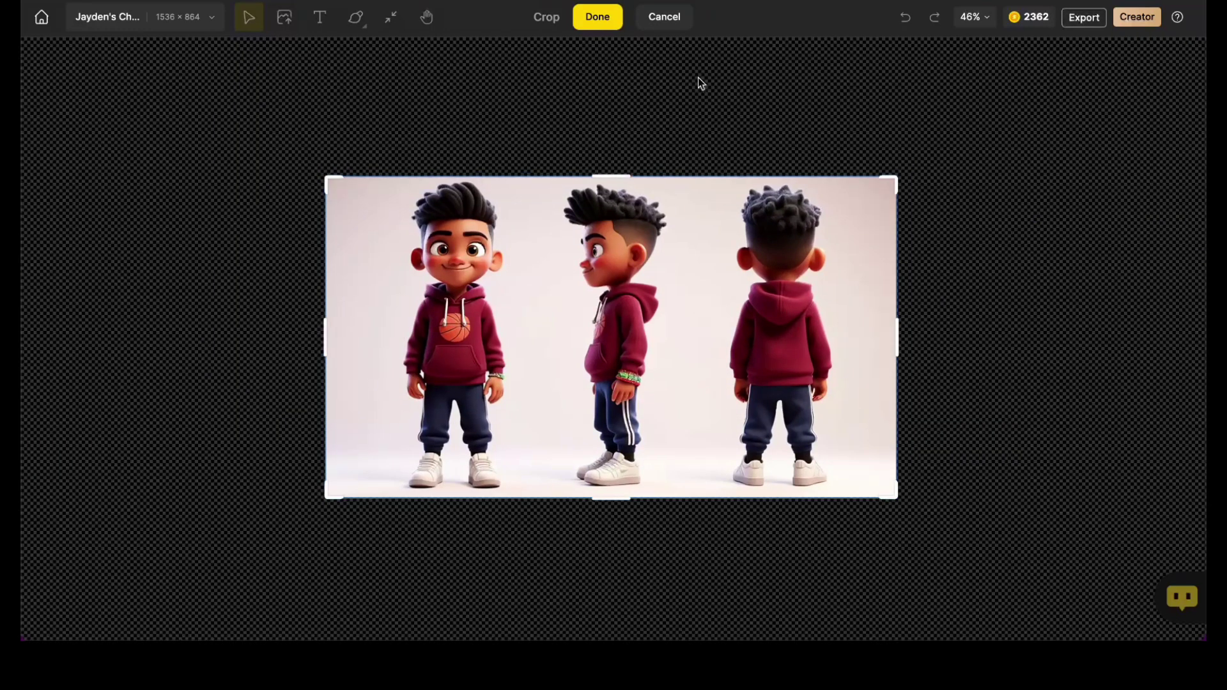
drag(897, 339, 541, 332)
drag(326, 331, 373, 338)
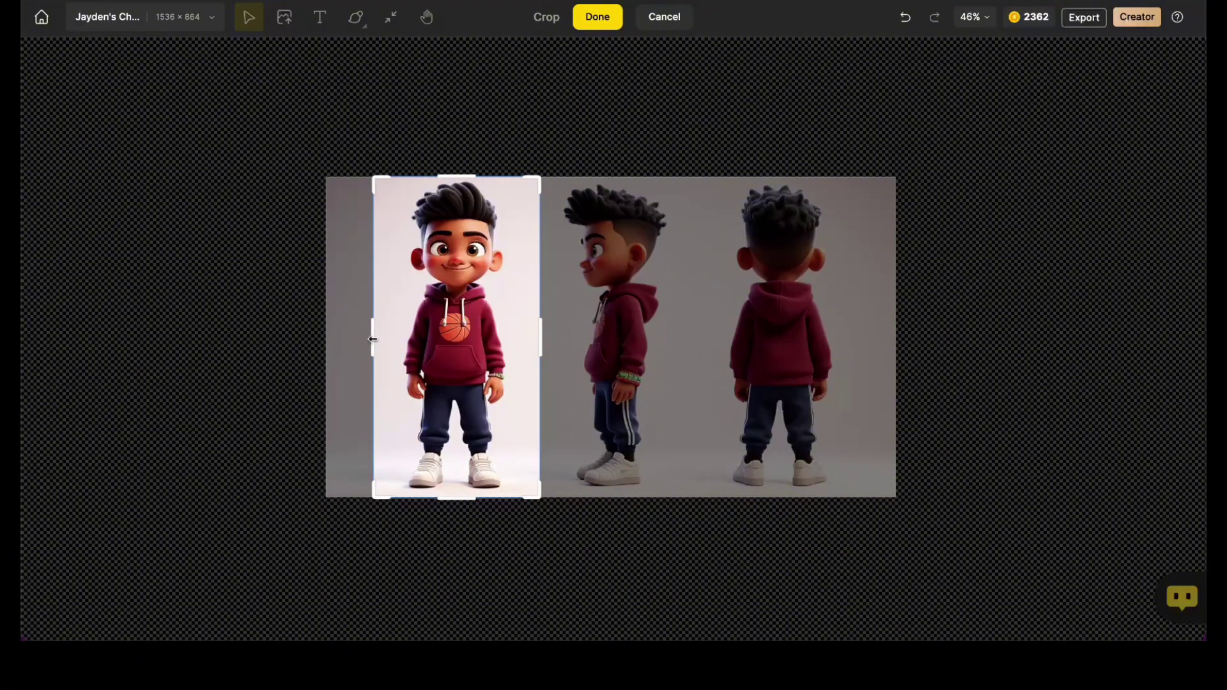
click(594, 25)
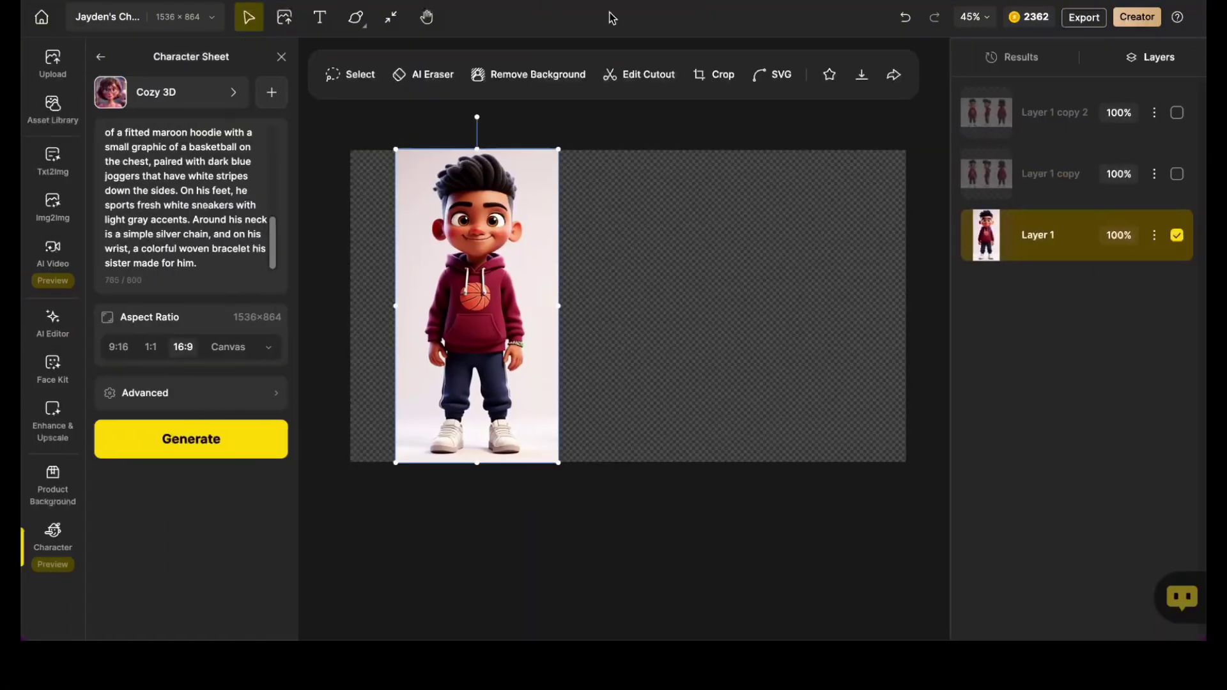
click(1174, 235)
Step: Crop Layer 1 copy down to just the side view
click(1175, 175)
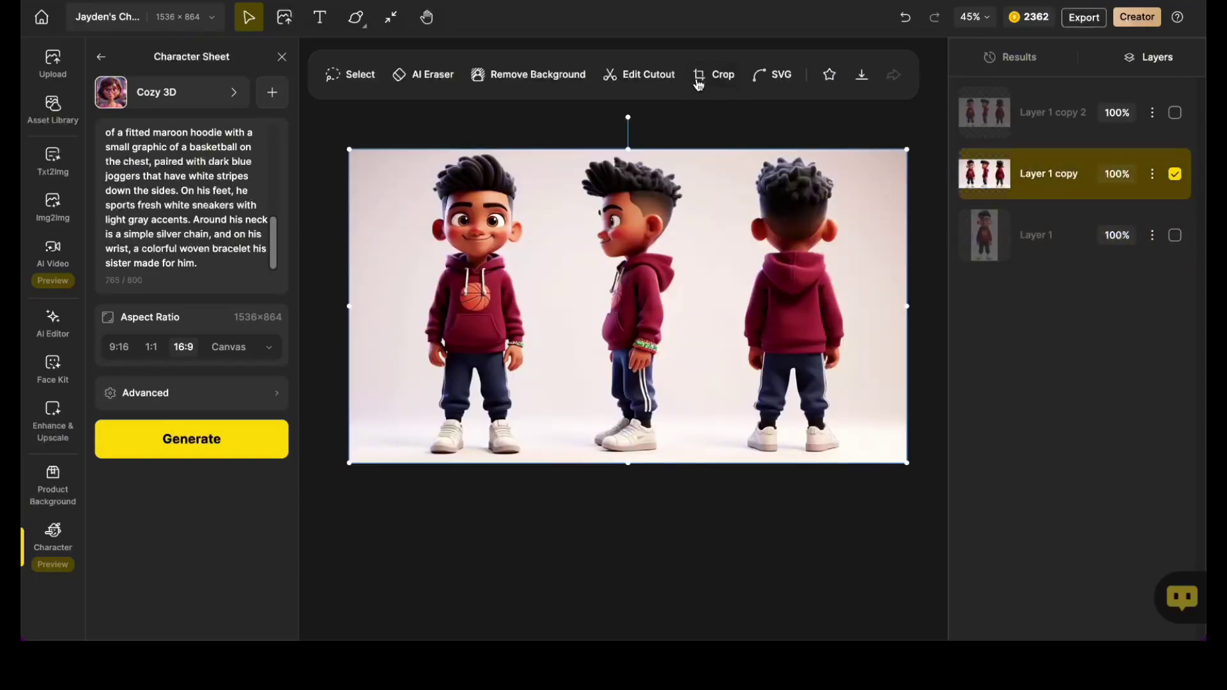
click(698, 82)
drag(325, 334, 536, 337)
drag(895, 334, 695, 335)
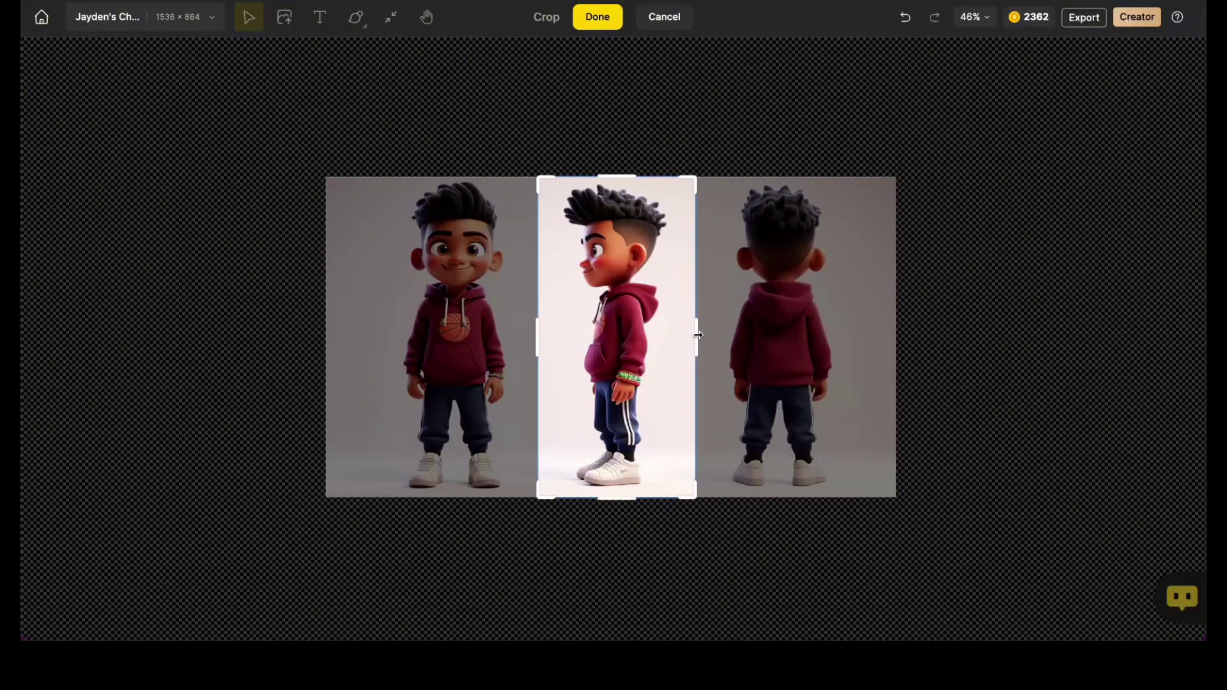
click(600, 23)
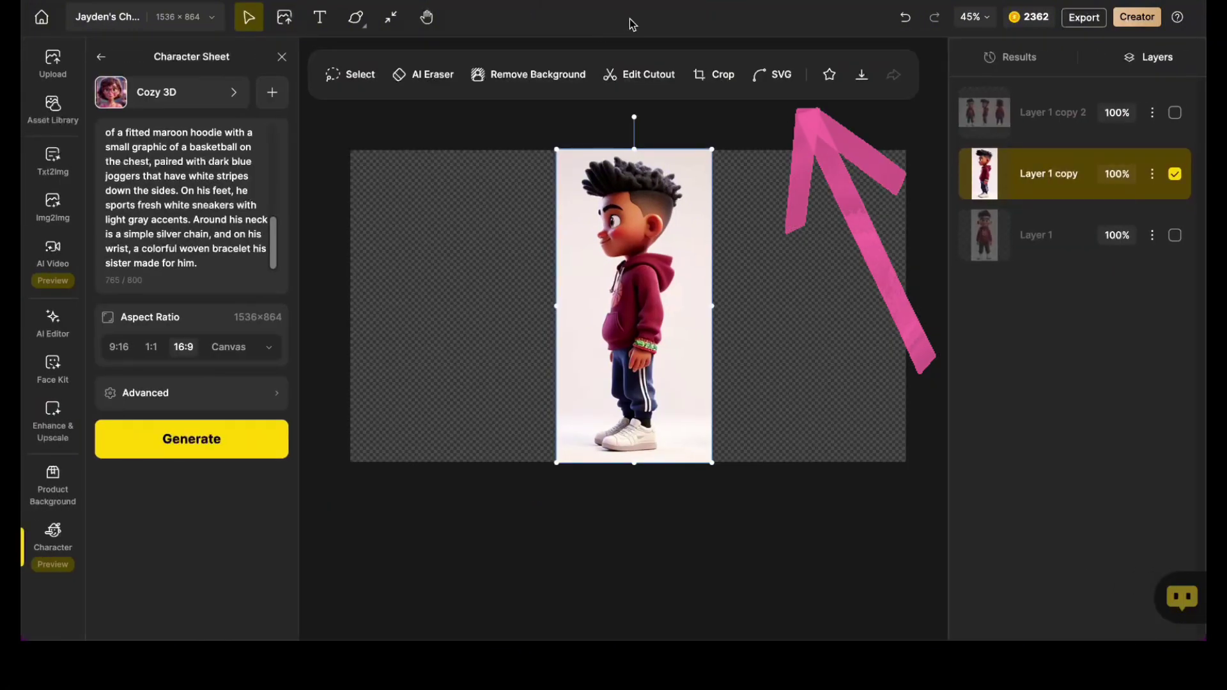
Step: Crop Layer 1 copy 2 to the back view, then make all three layers visible
click(1175, 173)
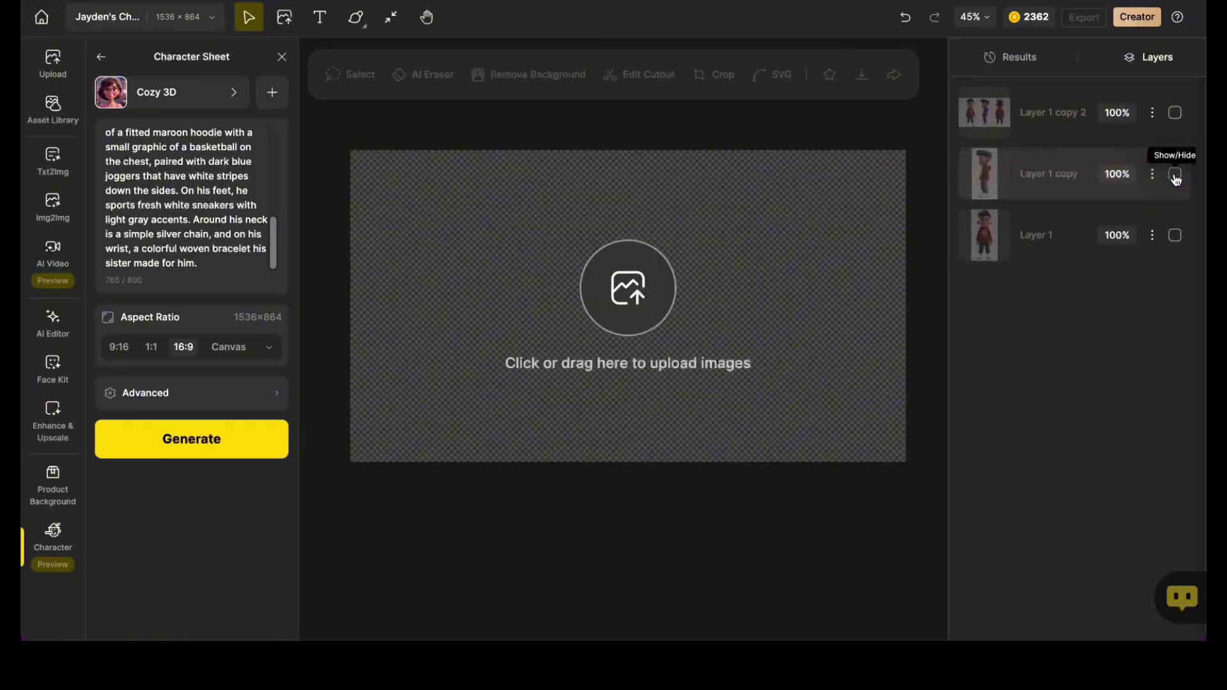
click(1175, 113)
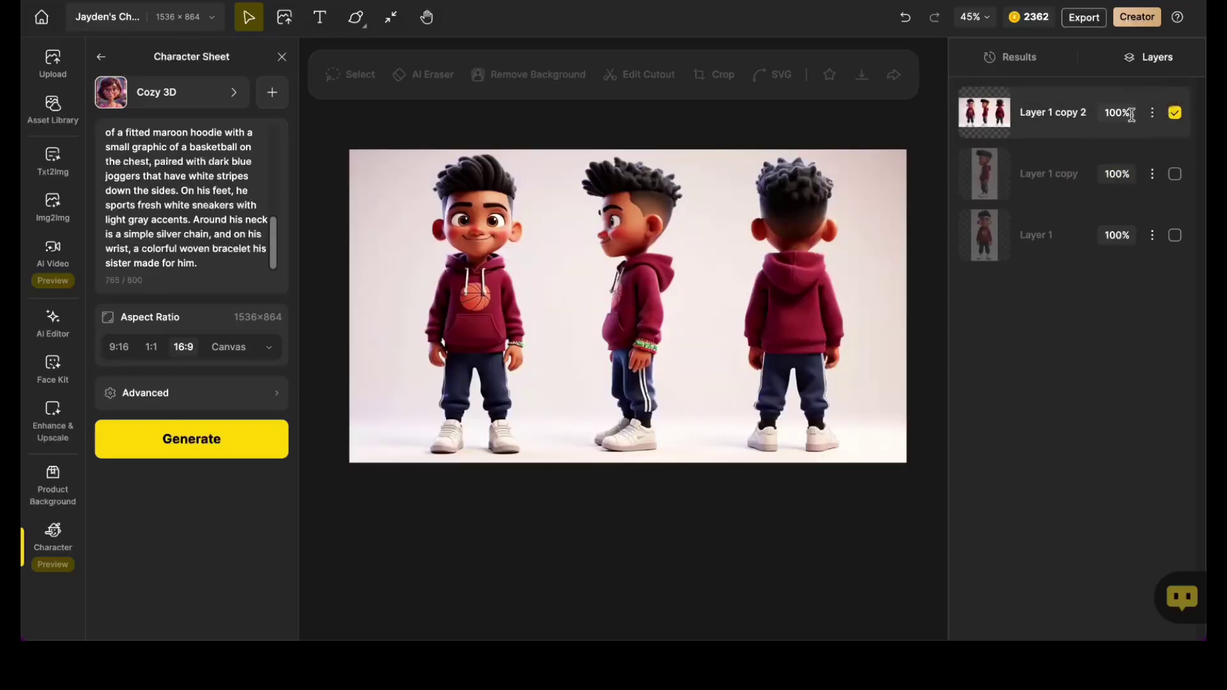
click(1063, 117)
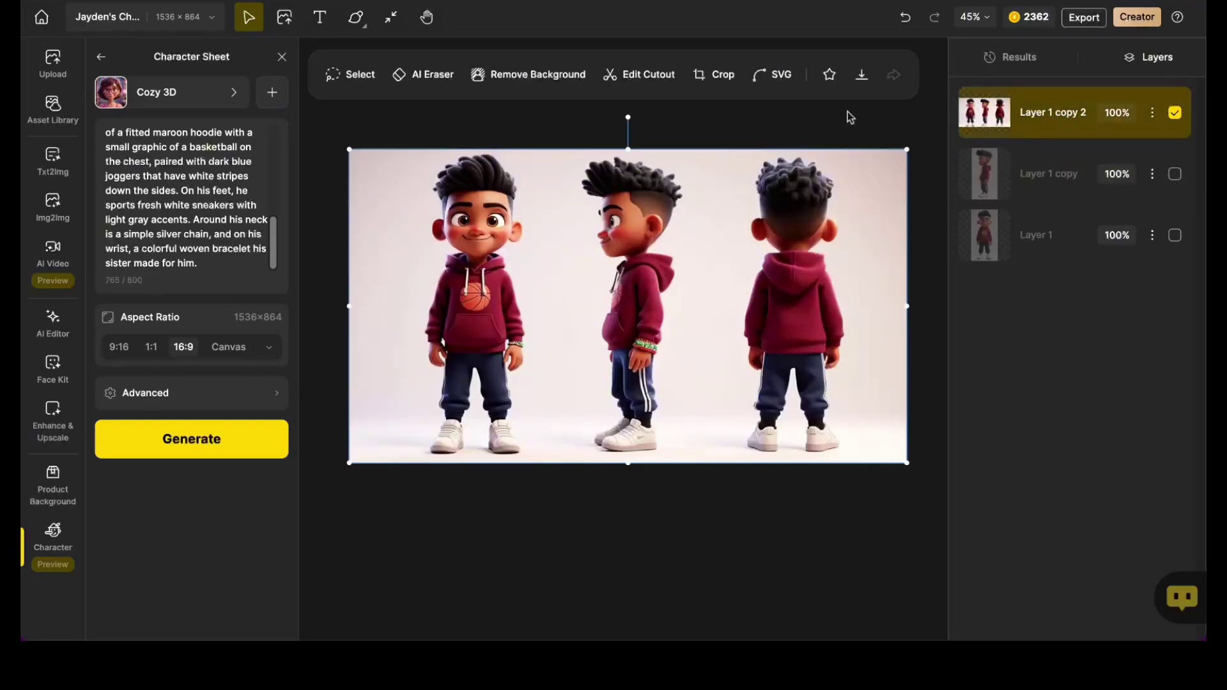
click(703, 75)
drag(322, 345, 698, 311)
drag(895, 333, 864, 333)
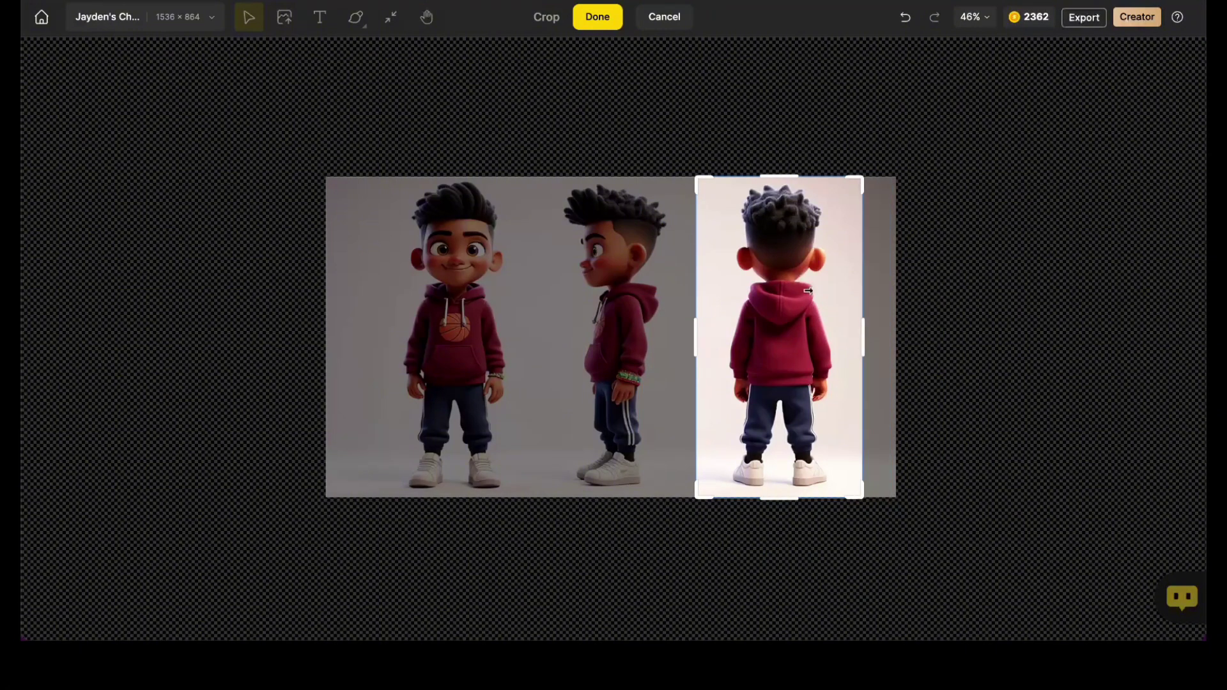
click(598, 16)
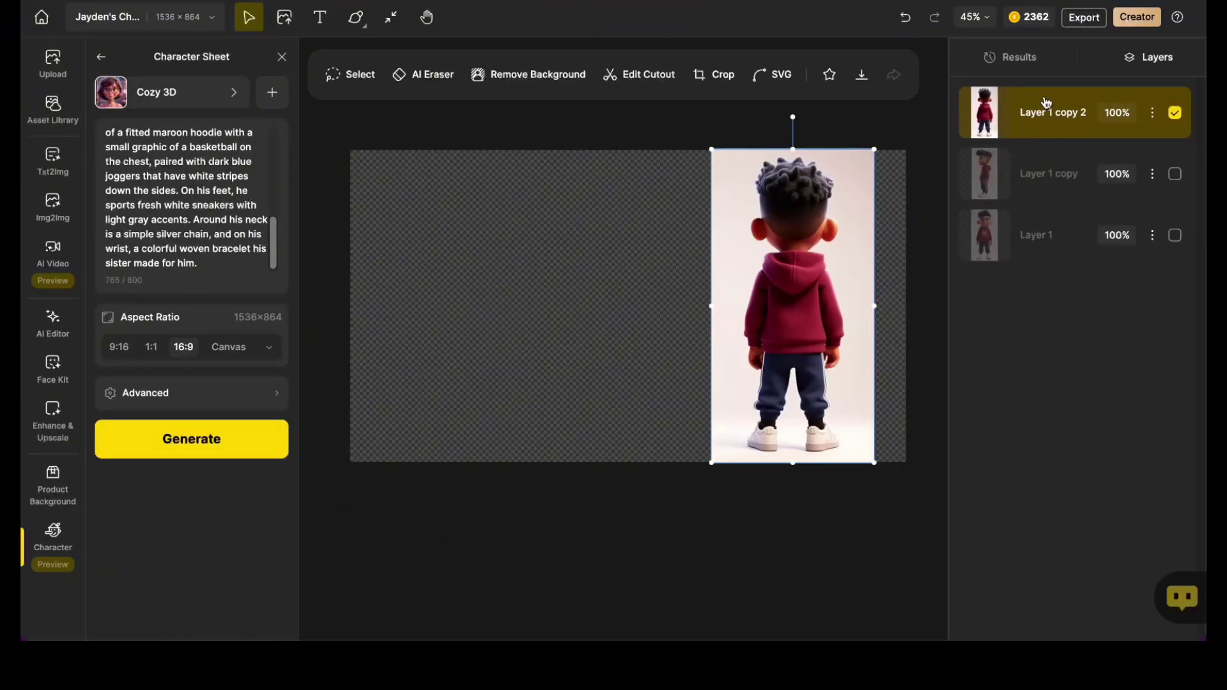
click(1176, 174)
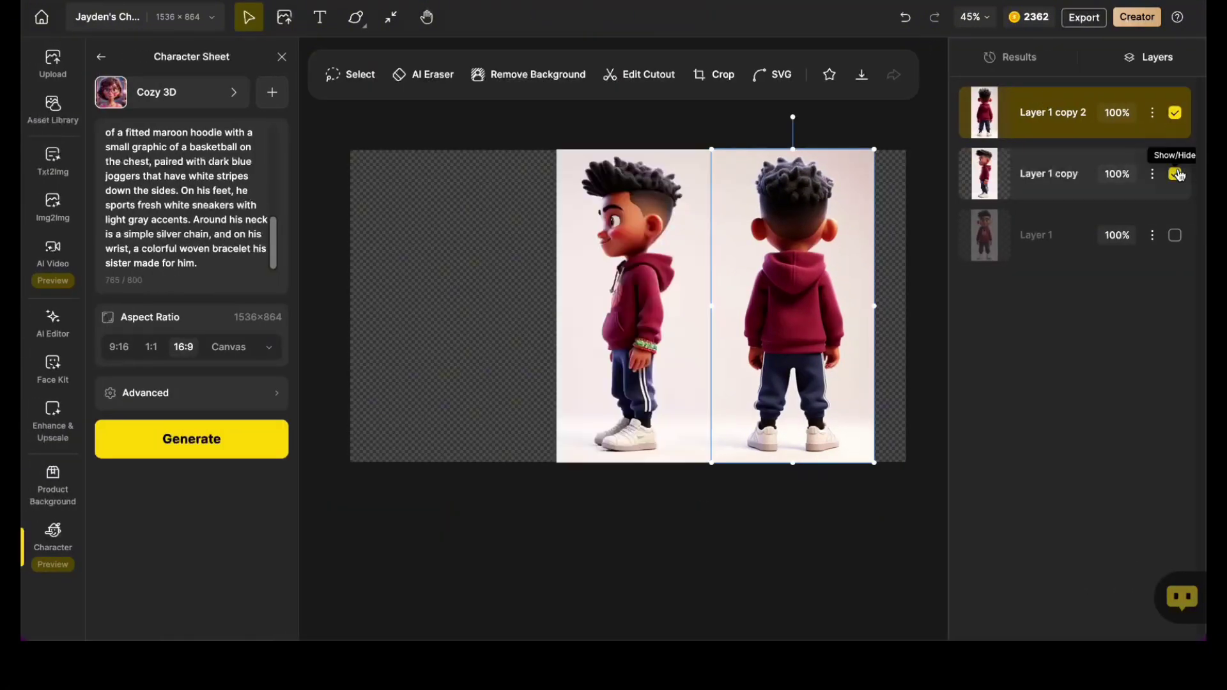
click(1175, 236)
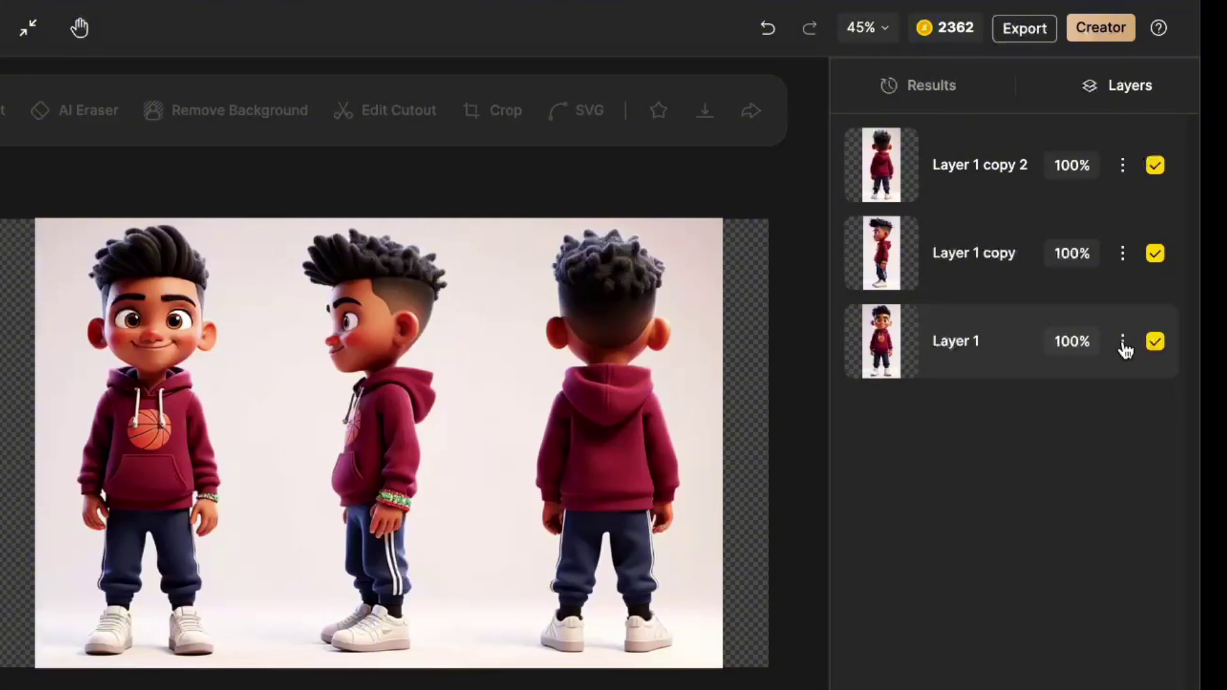
Step: Export the front-view layer as a 2x upscaled PNG
click(1153, 236)
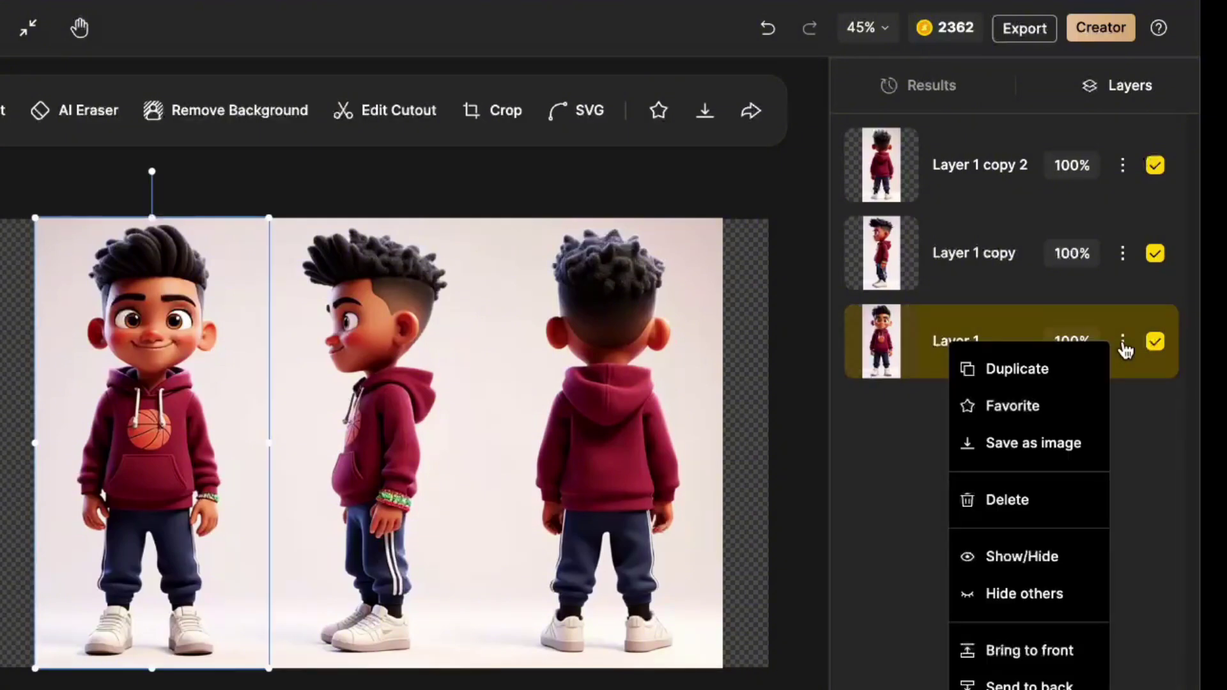
click(1015, 447)
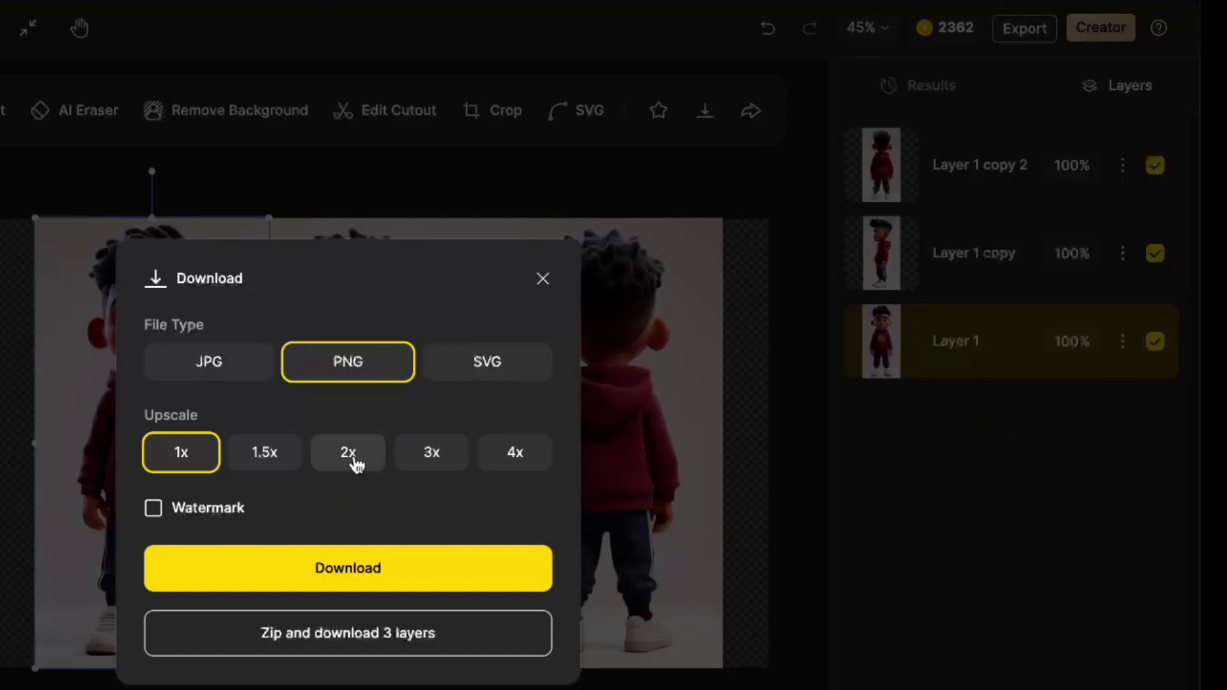
click(351, 460)
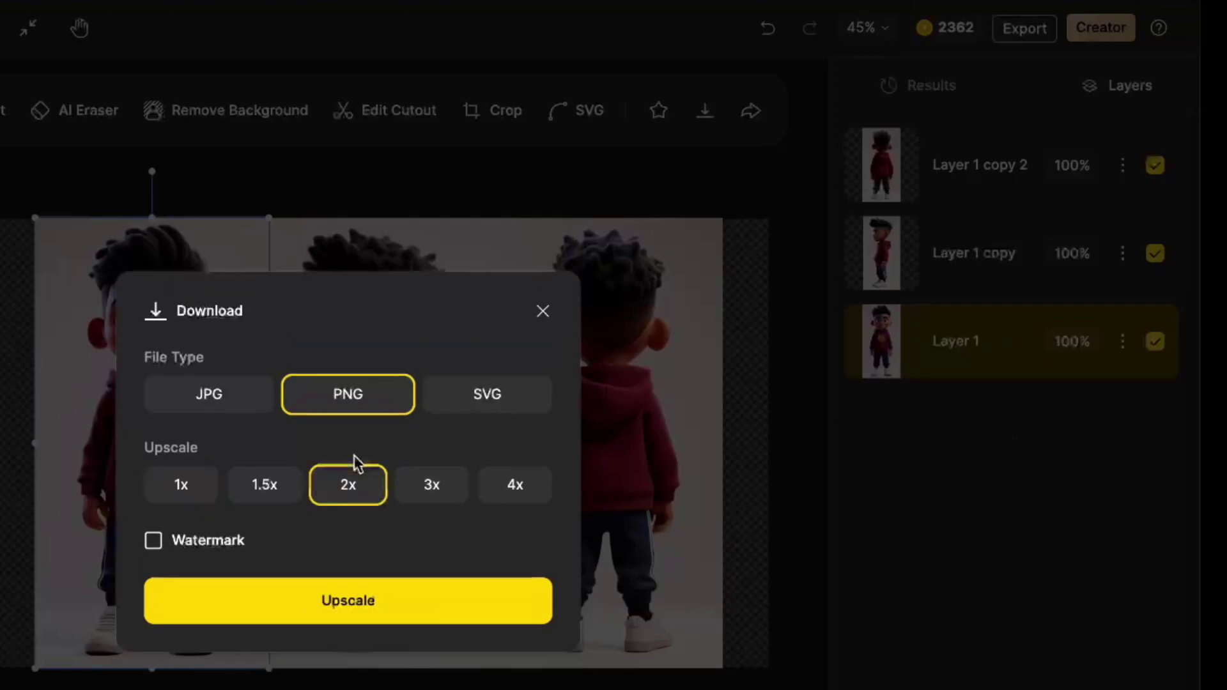
click(350, 616)
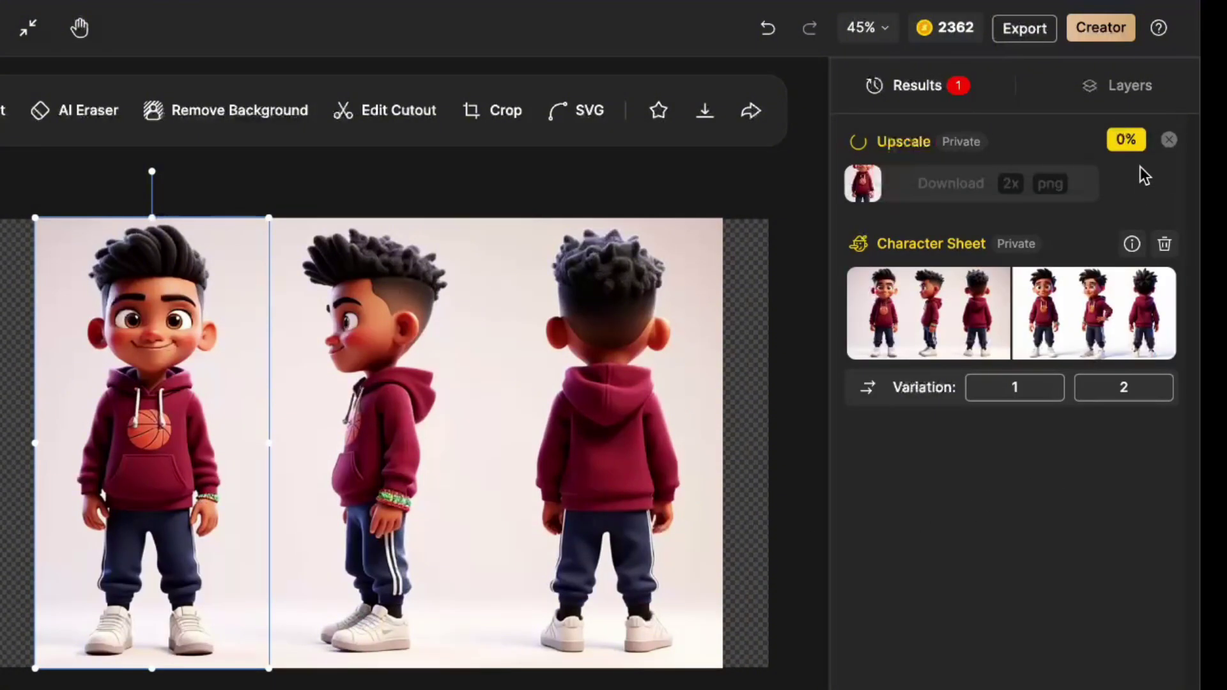
click(1128, 84)
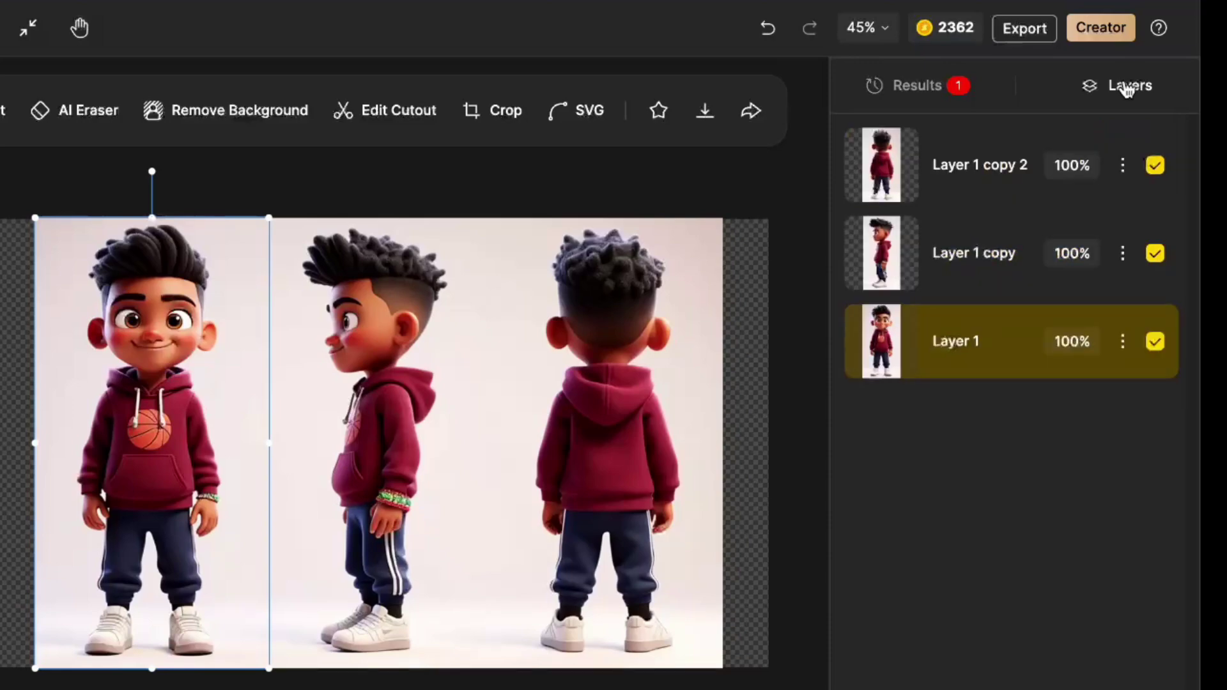
Step: Export the side-view layer as a 2x upscaled PNG
click(1123, 253)
click(991, 363)
click(348, 484)
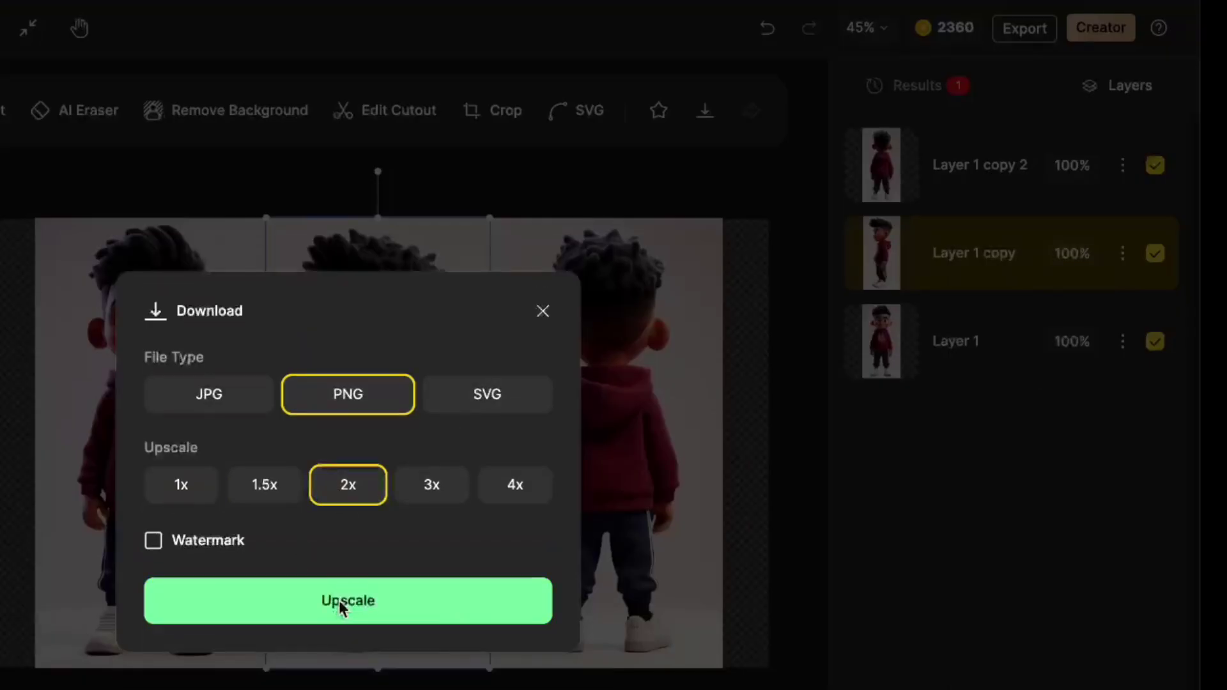
click(343, 607)
Step: Export the back-view layer as a 2x upscaled PNG and dismiss the download notice
click(1123, 165)
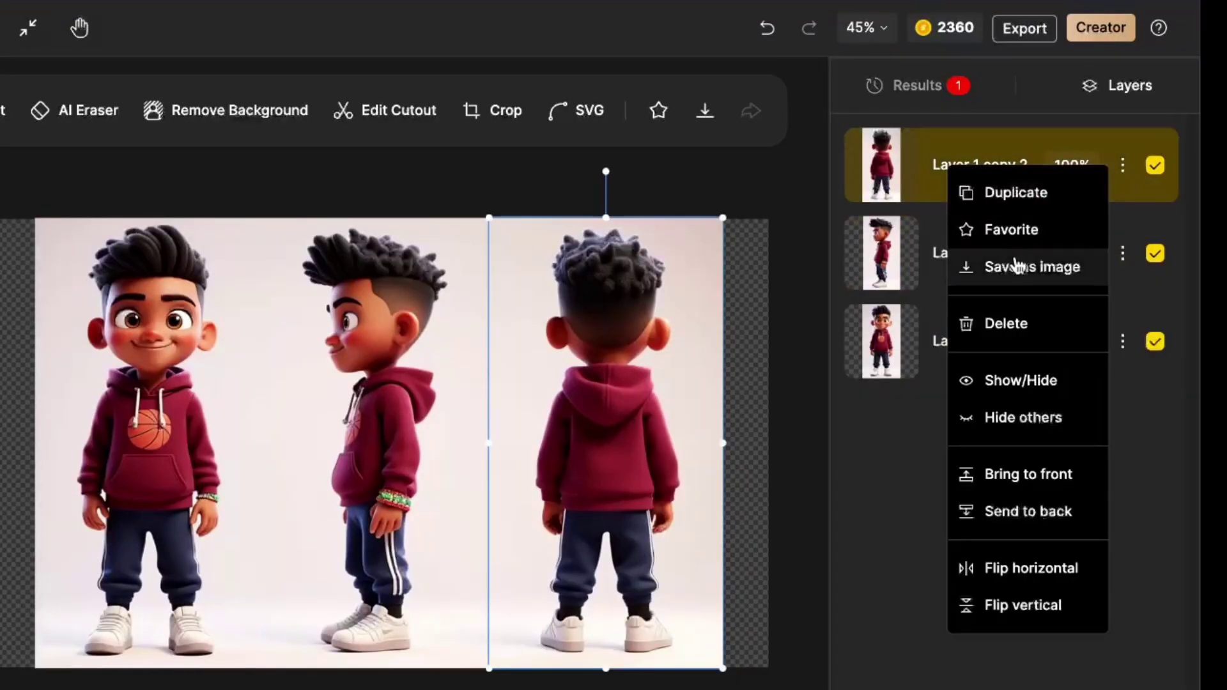
click(1016, 268)
click(347, 485)
click(345, 605)
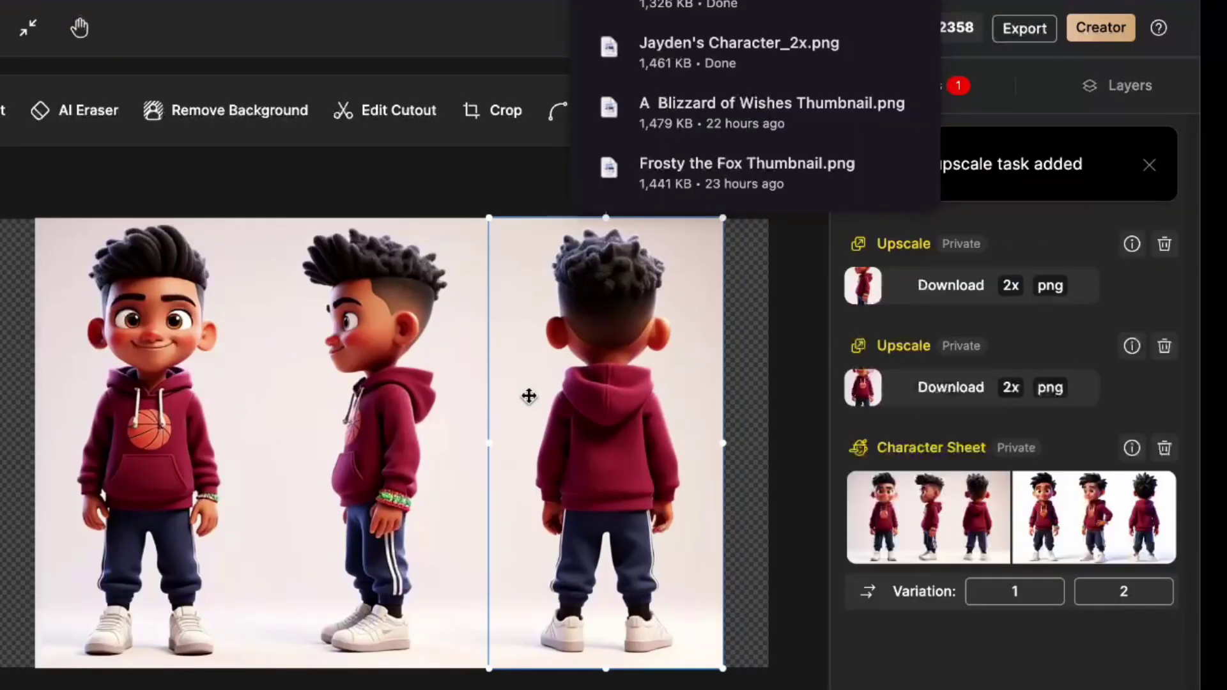
click(471, 460)
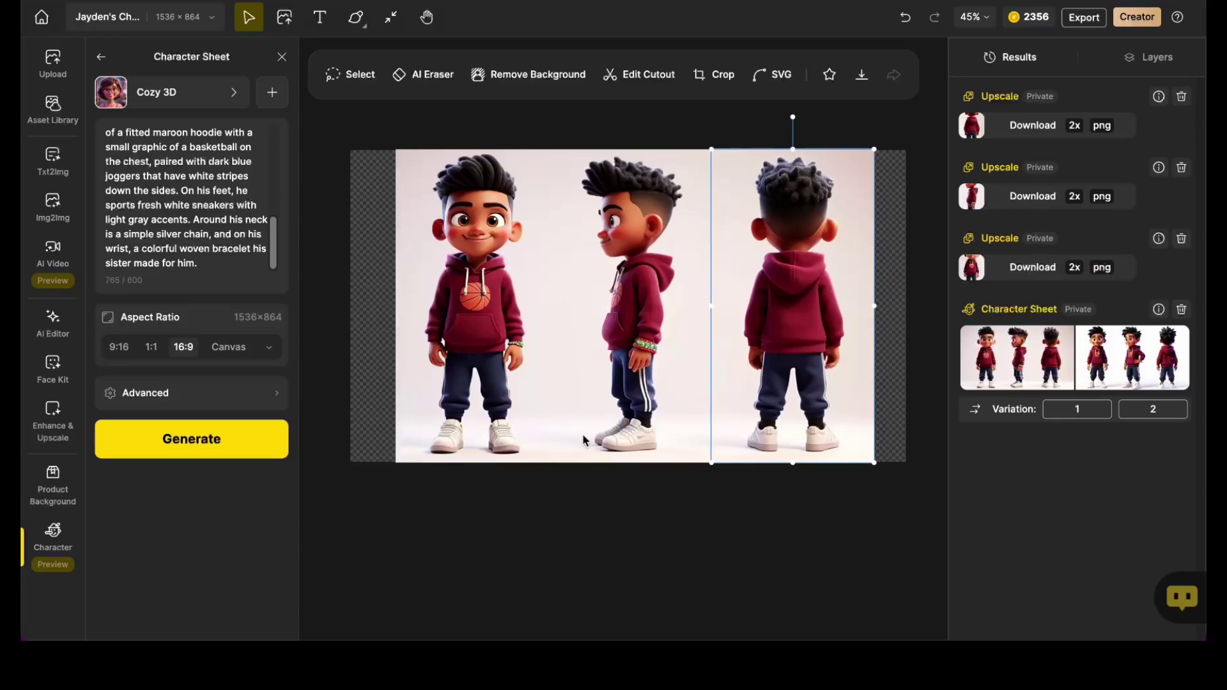
Step: Open the Consistent Character library and start a new trained character
click(49, 539)
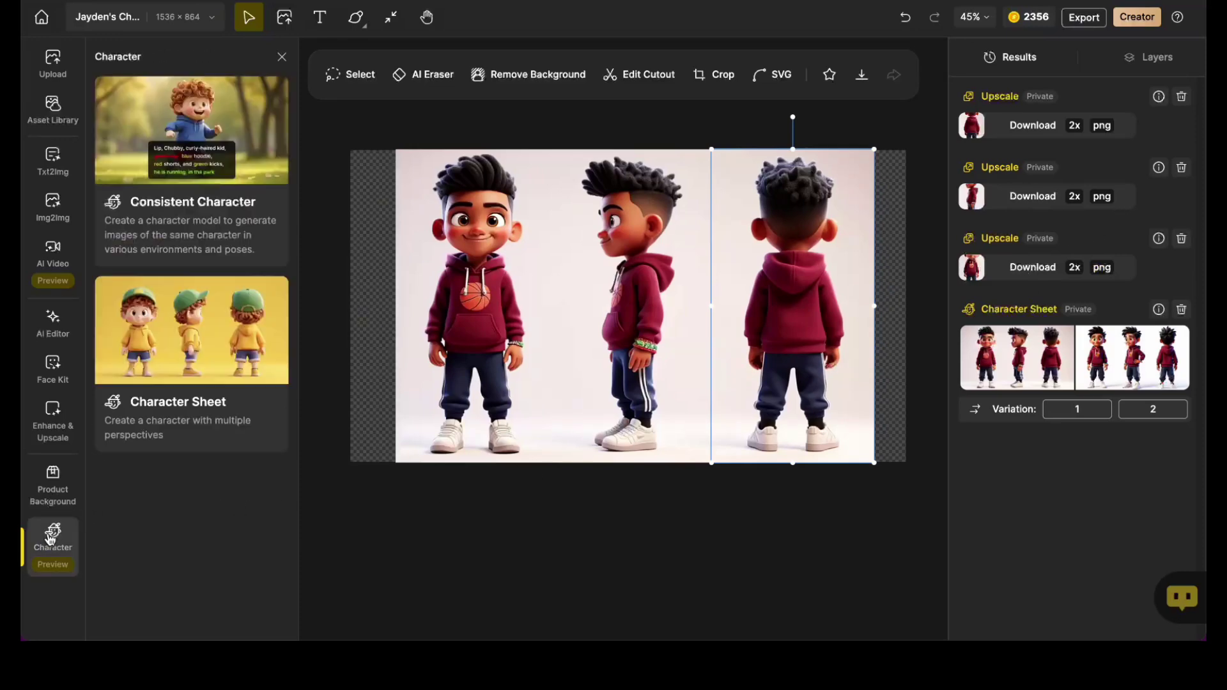
click(184, 155)
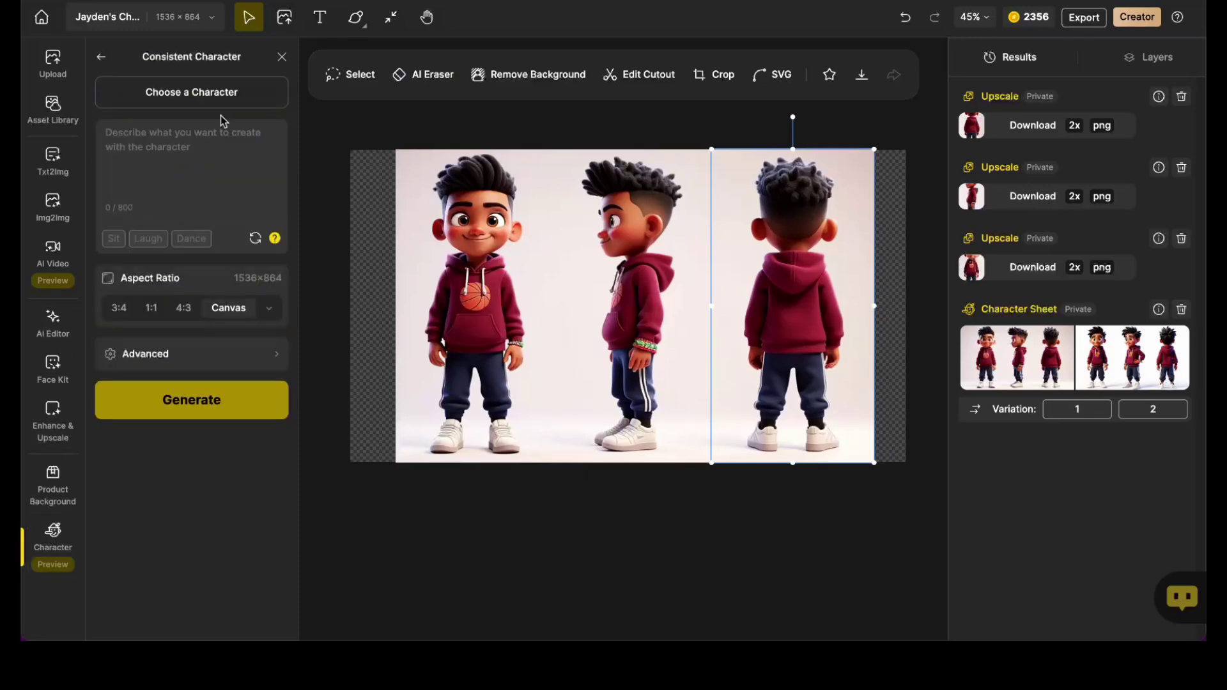
click(251, 94)
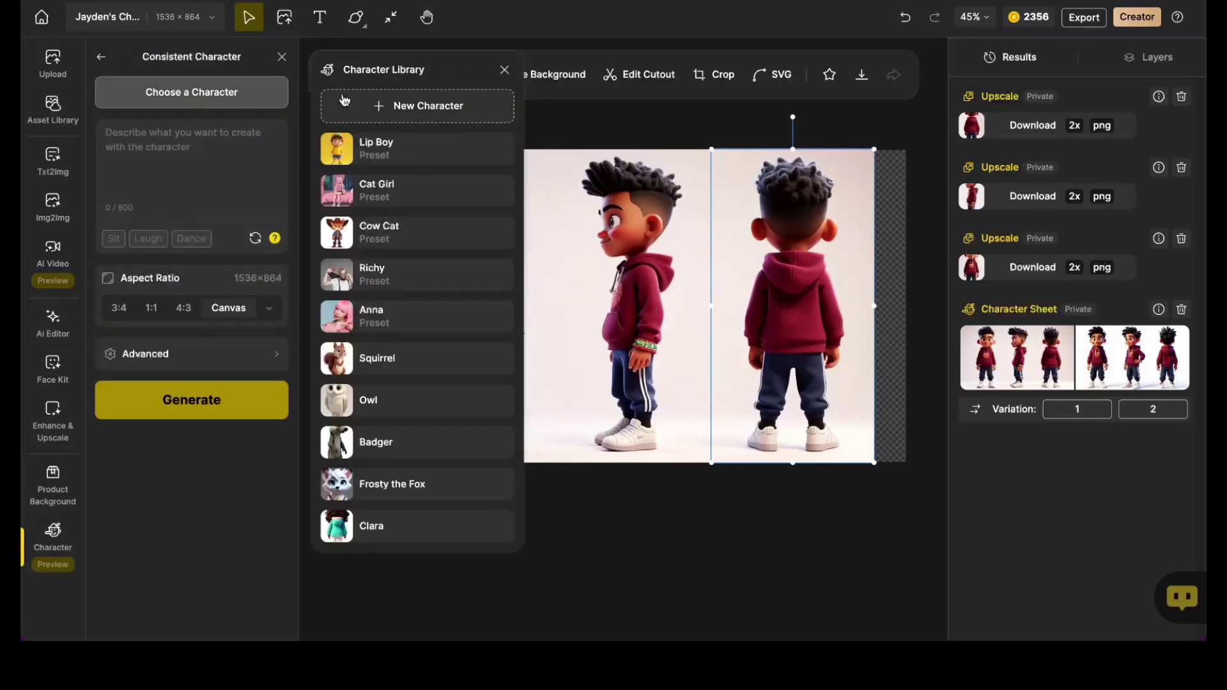
click(383, 107)
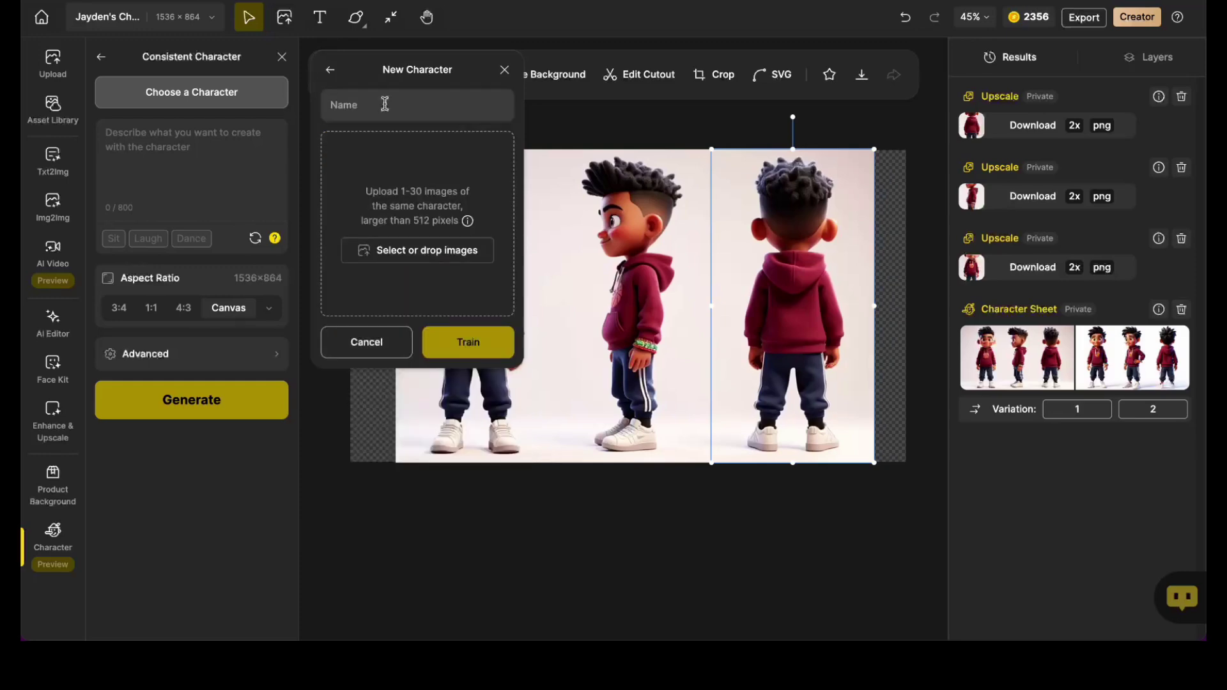
Step: Name the character Jayden, upload the three Jayden images, and start training
click(384, 104)
text(Jayden)
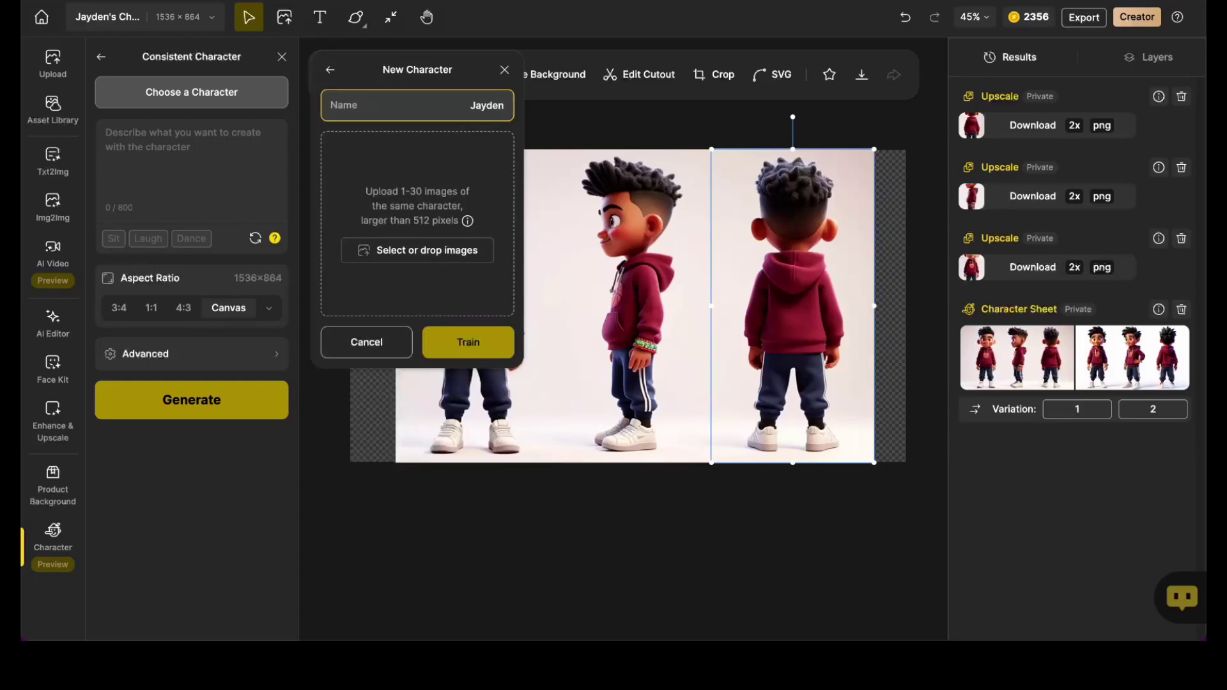
click(402, 258)
click(727, 355)
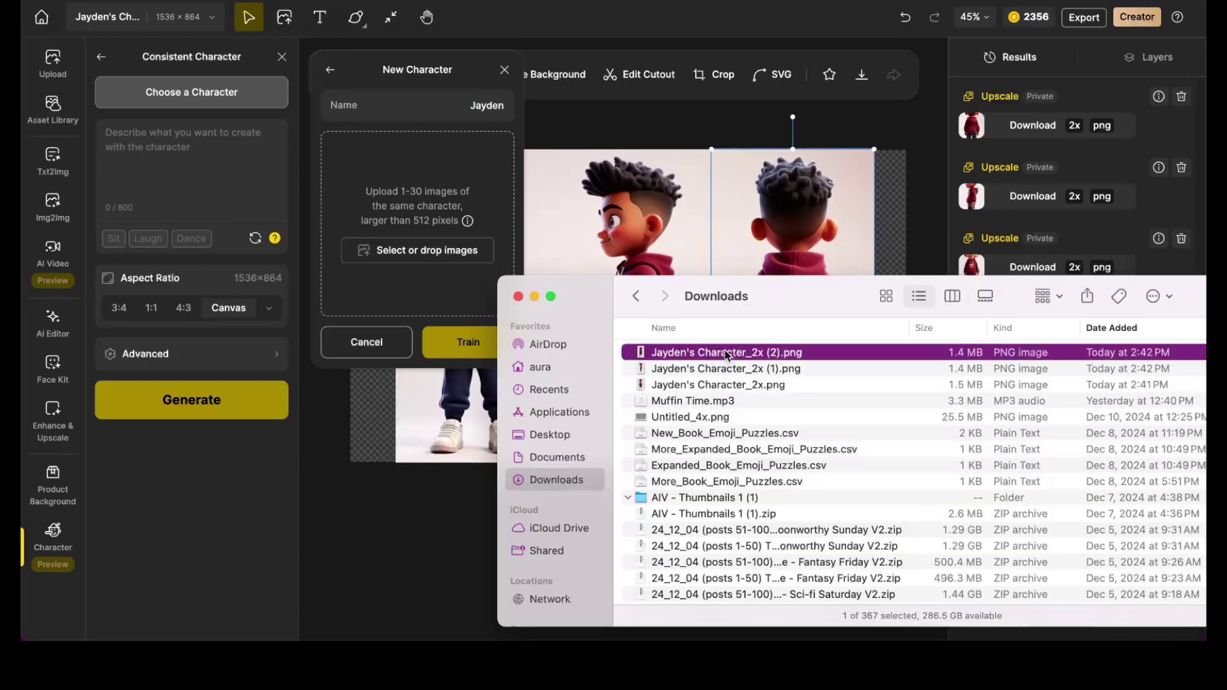
shift+click(705, 385)
drag(705, 385, 409, 217)
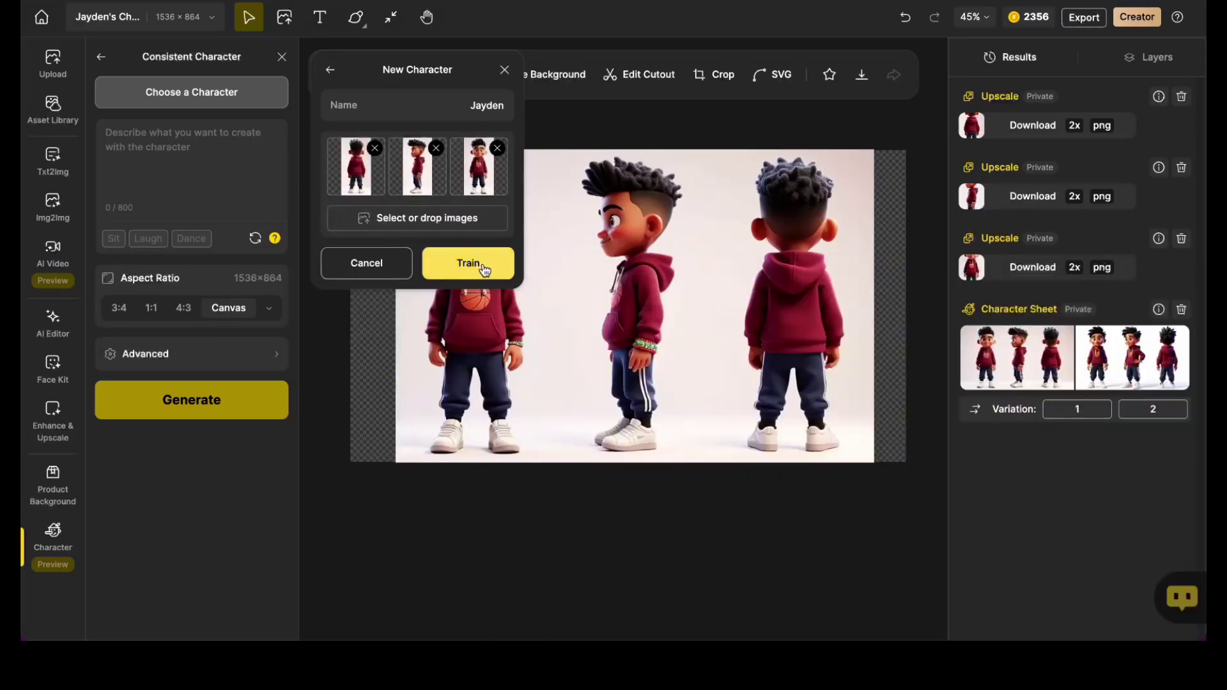
click(491, 263)
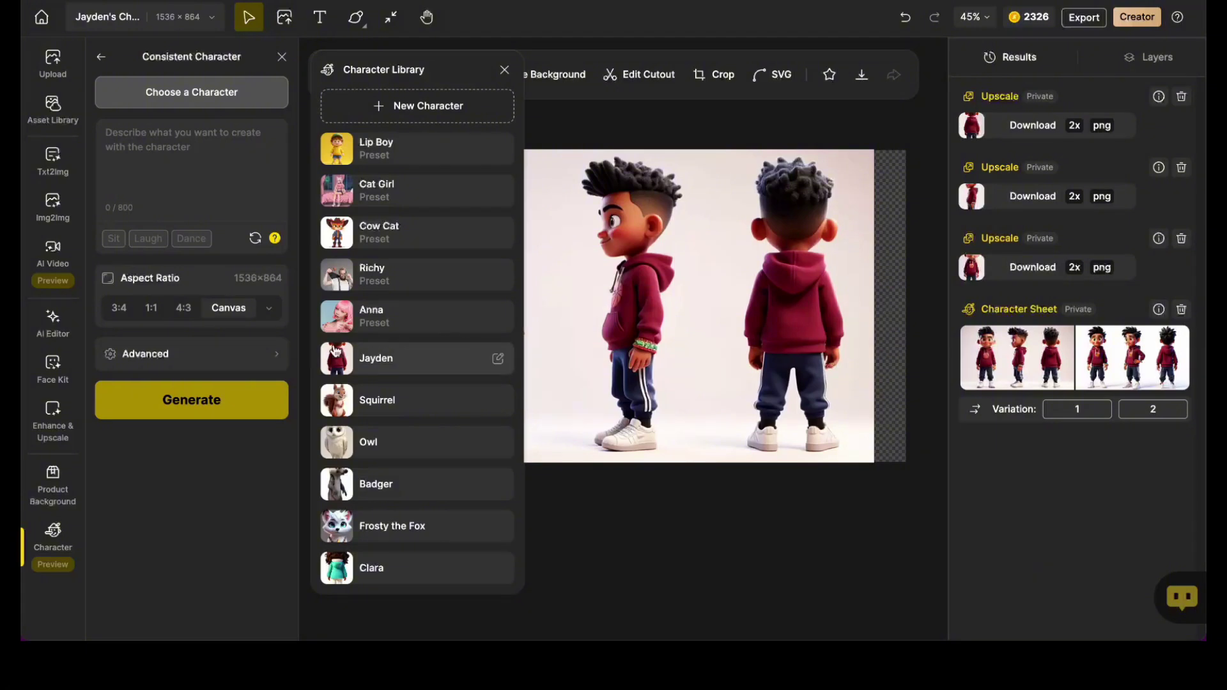
Step: Load Jayden and append the basketball-court scene prompt after his description
click(407, 367)
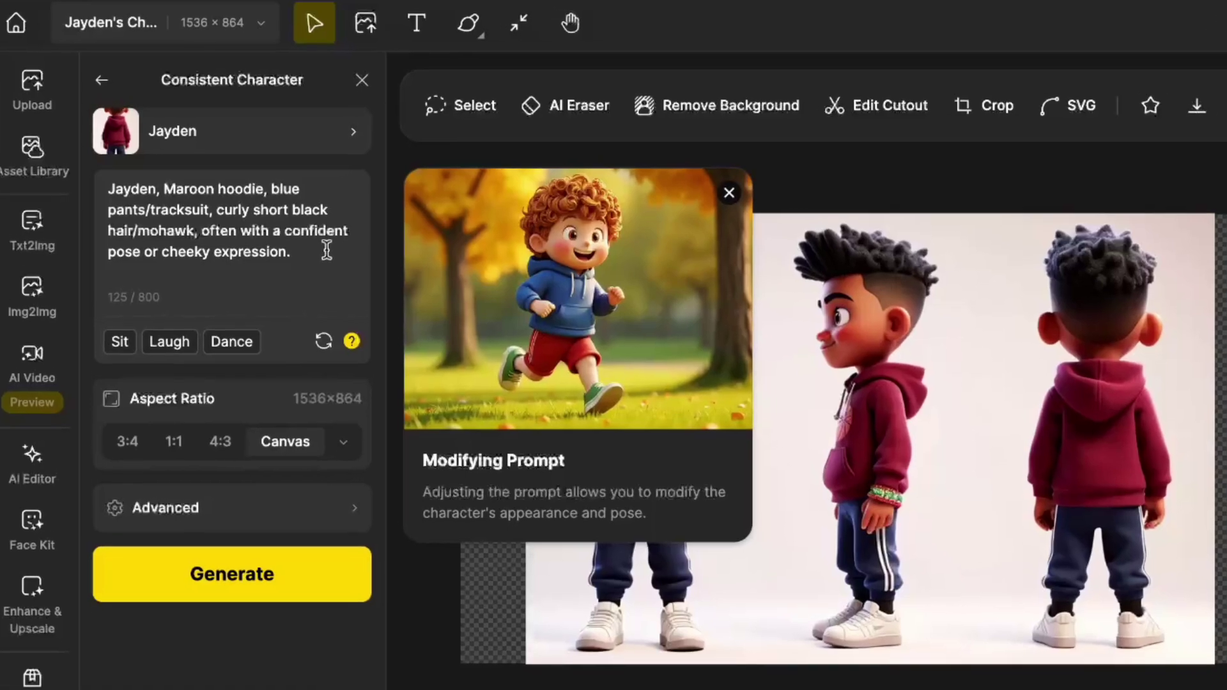
drag(321, 244, 96, 179)
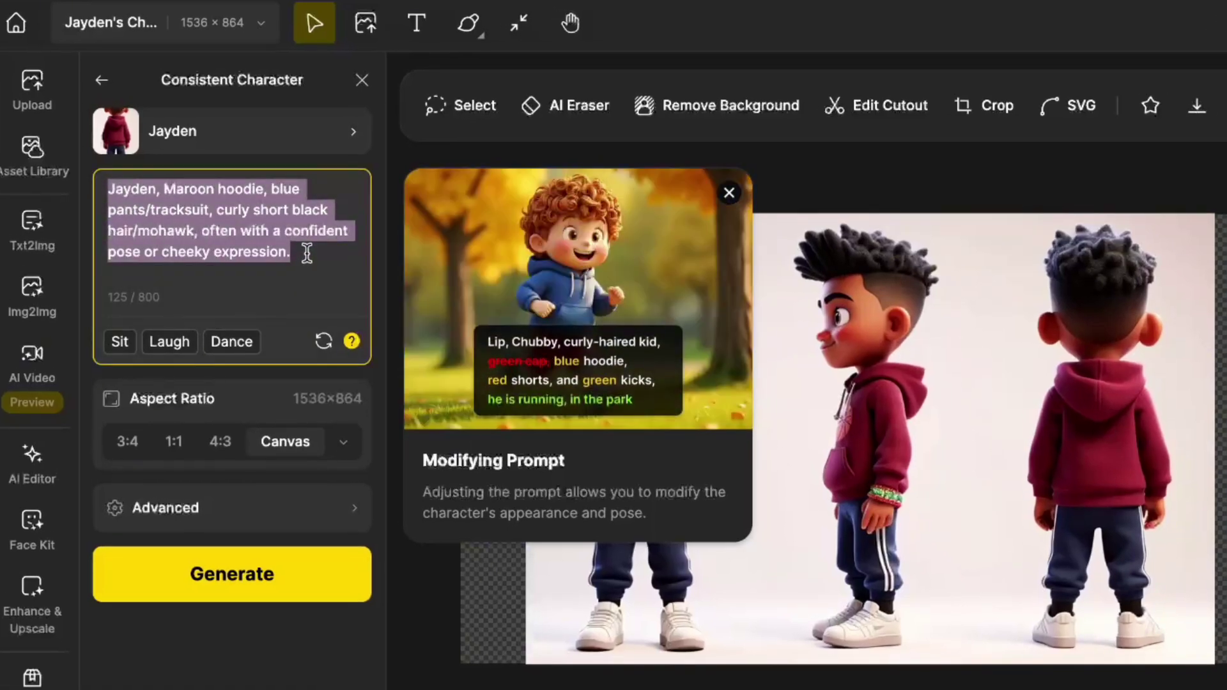
click(307, 253)
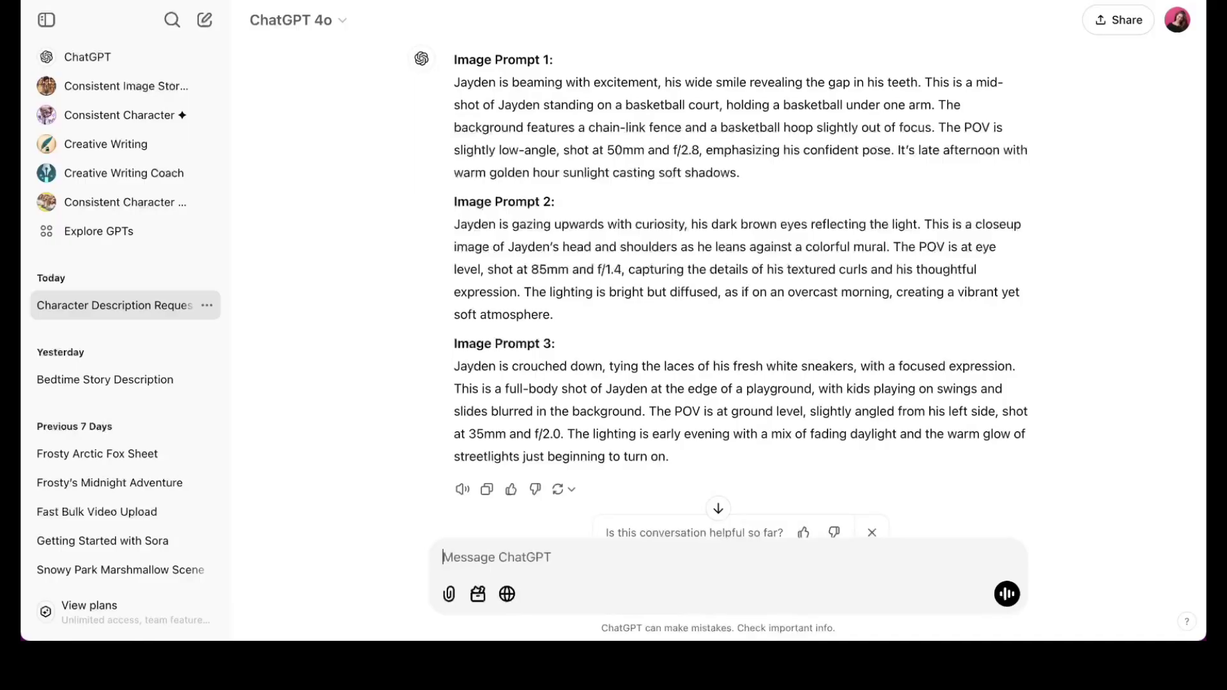
drag(748, 181, 454, 79)
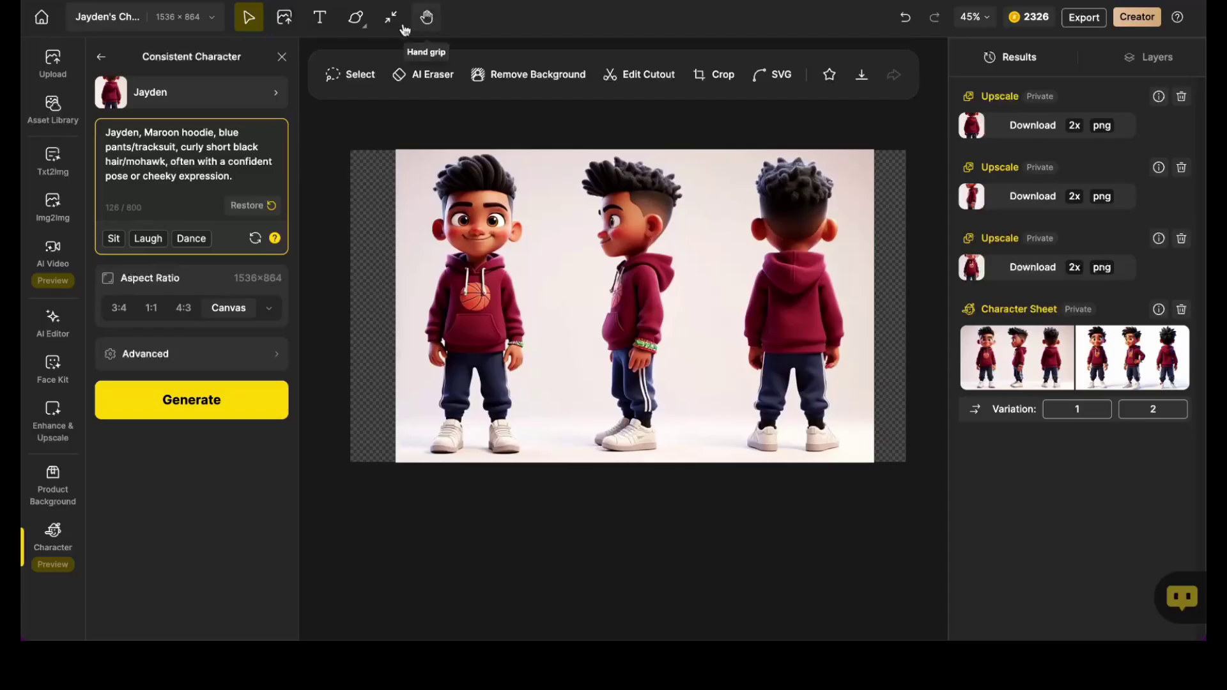
click(236, 182)
key(ctrl+v)
scroll(233, 206, up, 5)
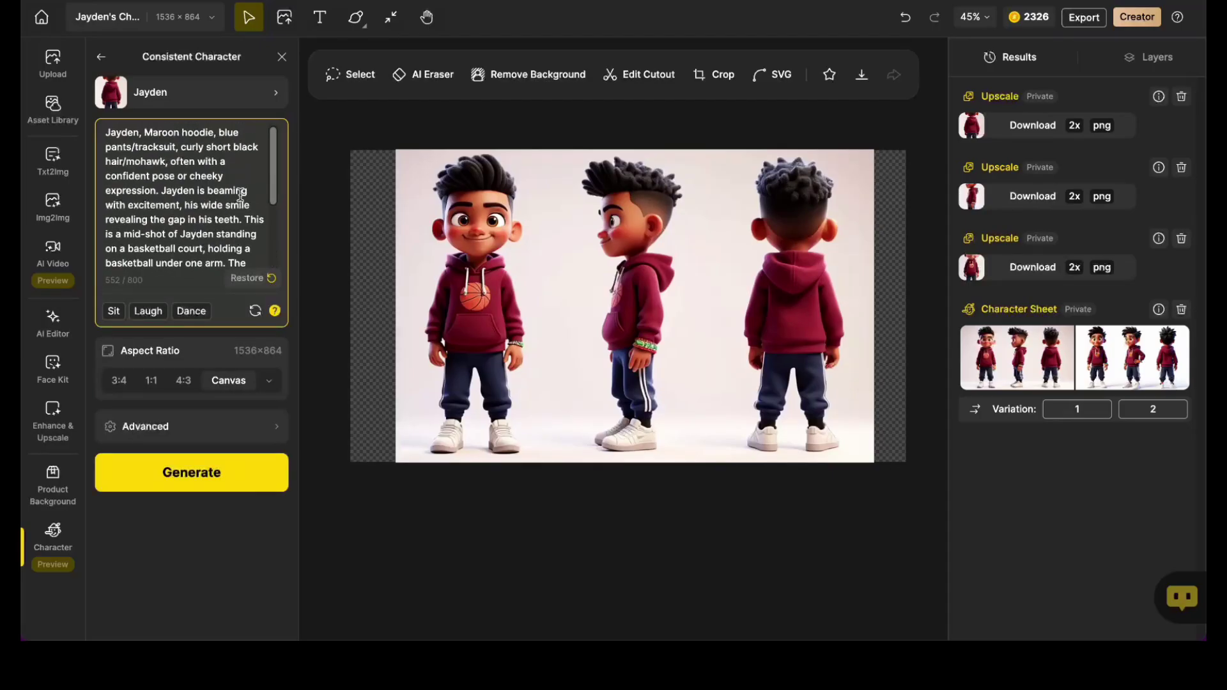
scroll(233, 206, down, 5)
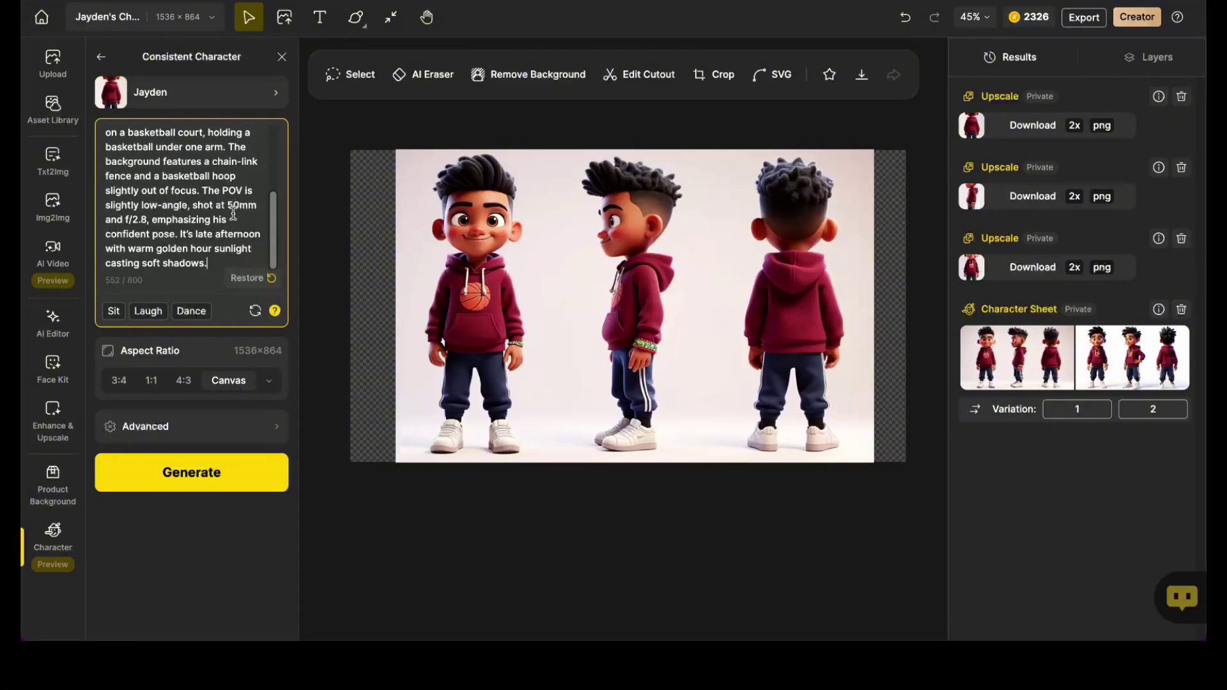
Step: Set the aspect ratio to Desktop 16:9
click(269, 380)
click(358, 310)
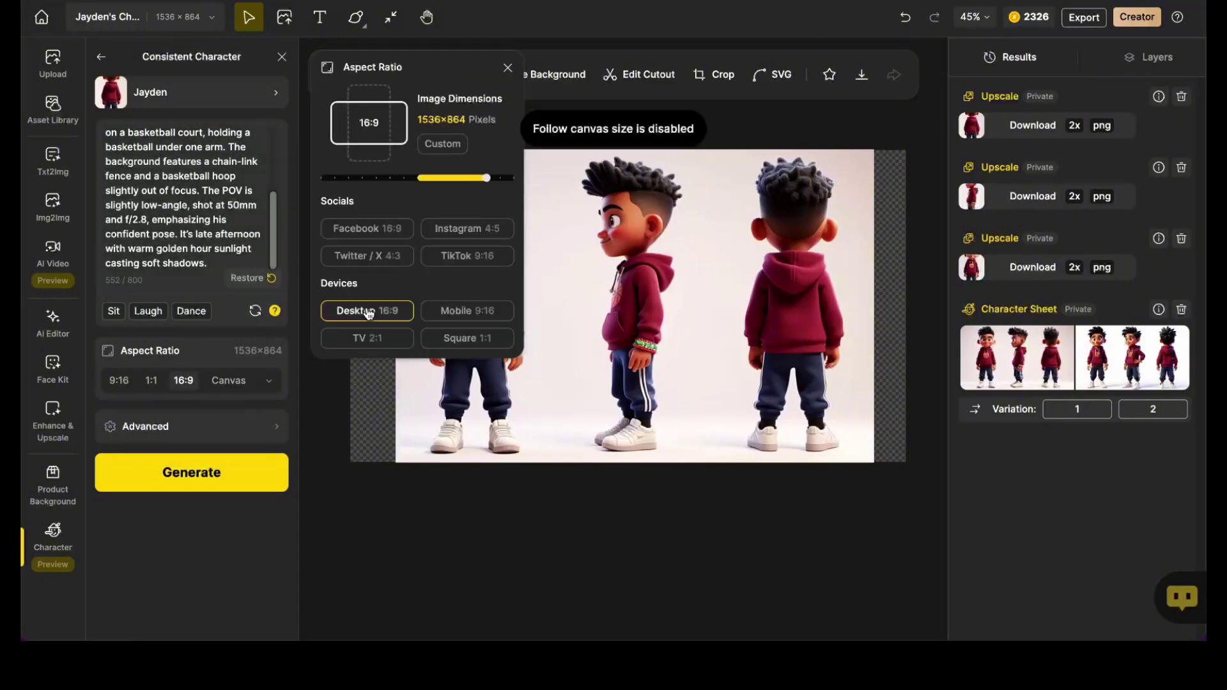
click(197, 481)
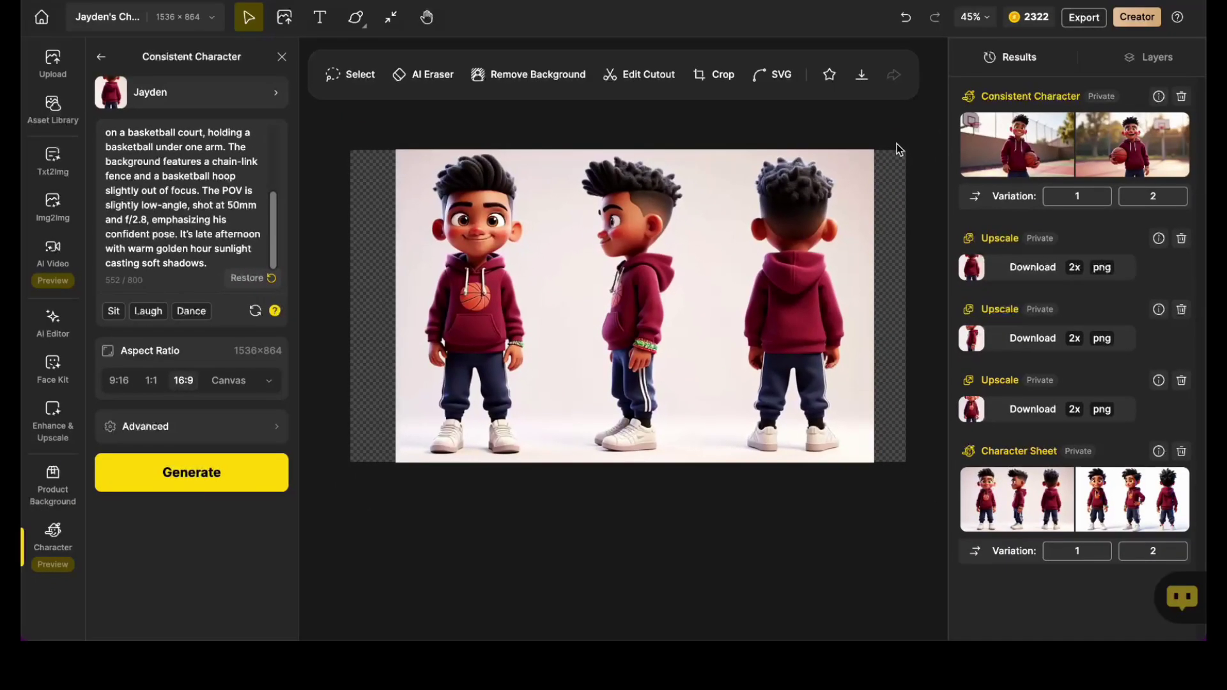
Step: Insert '3d animation.' before 'Jayden is beaming' and generate new images
scroll(166, 198, up, 5)
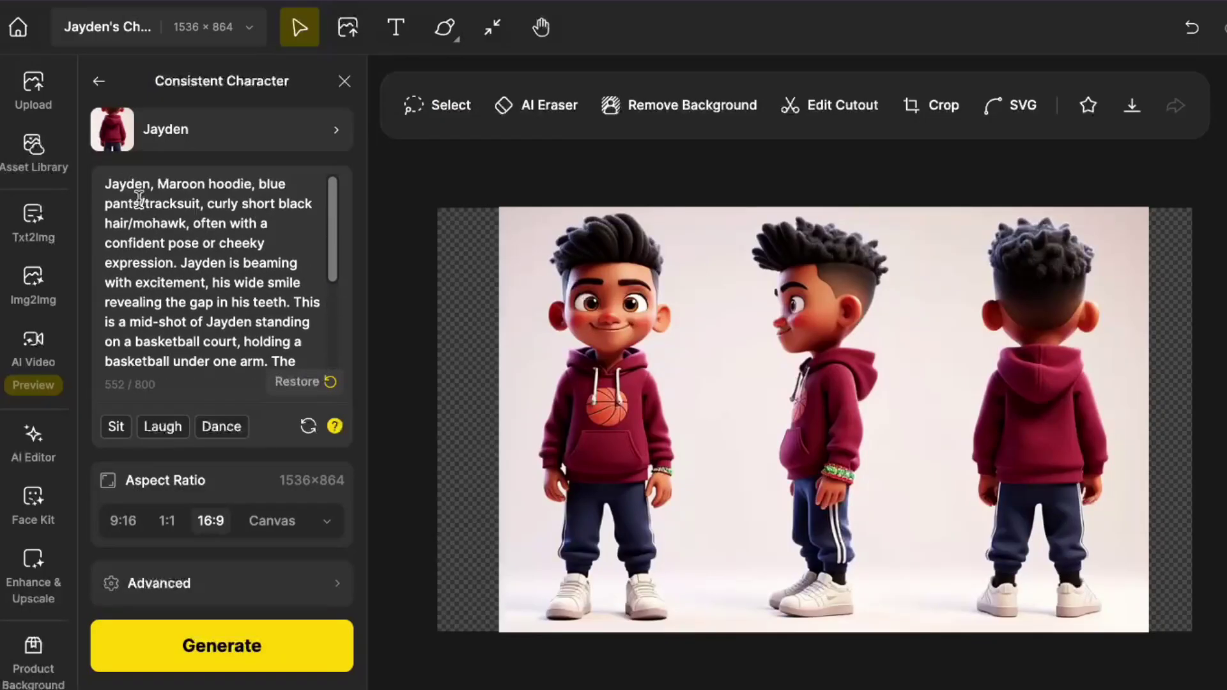
click(166, 208)
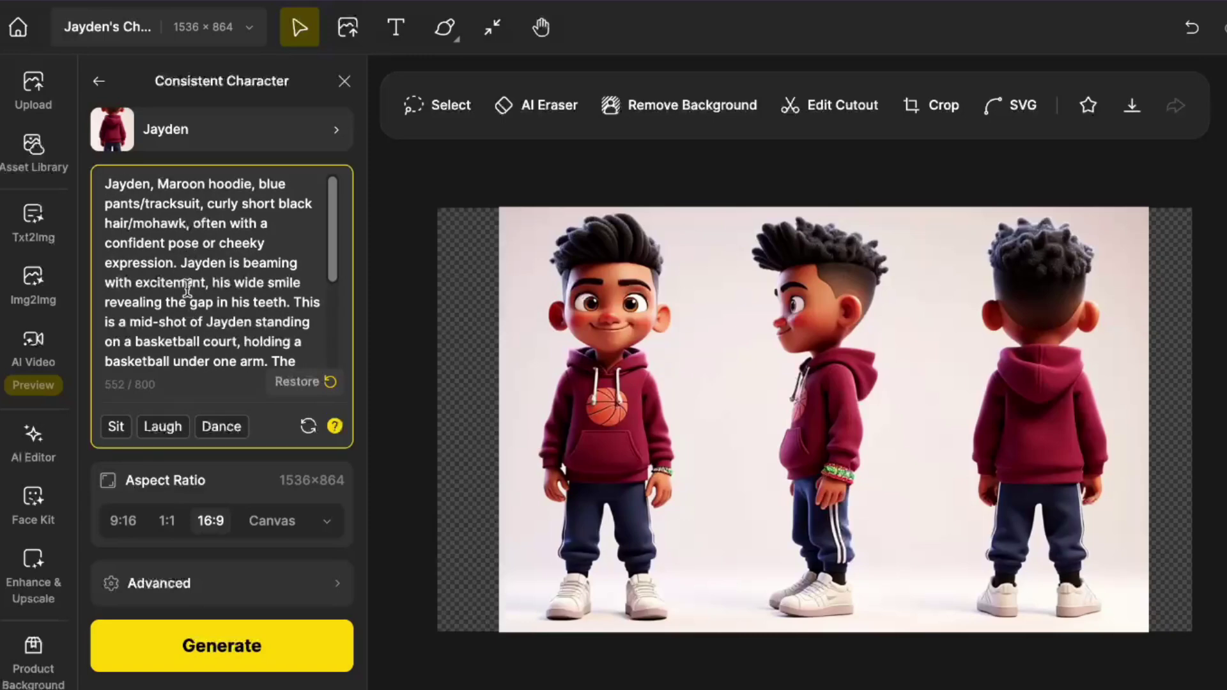
click(180, 262)
text(3d animation)
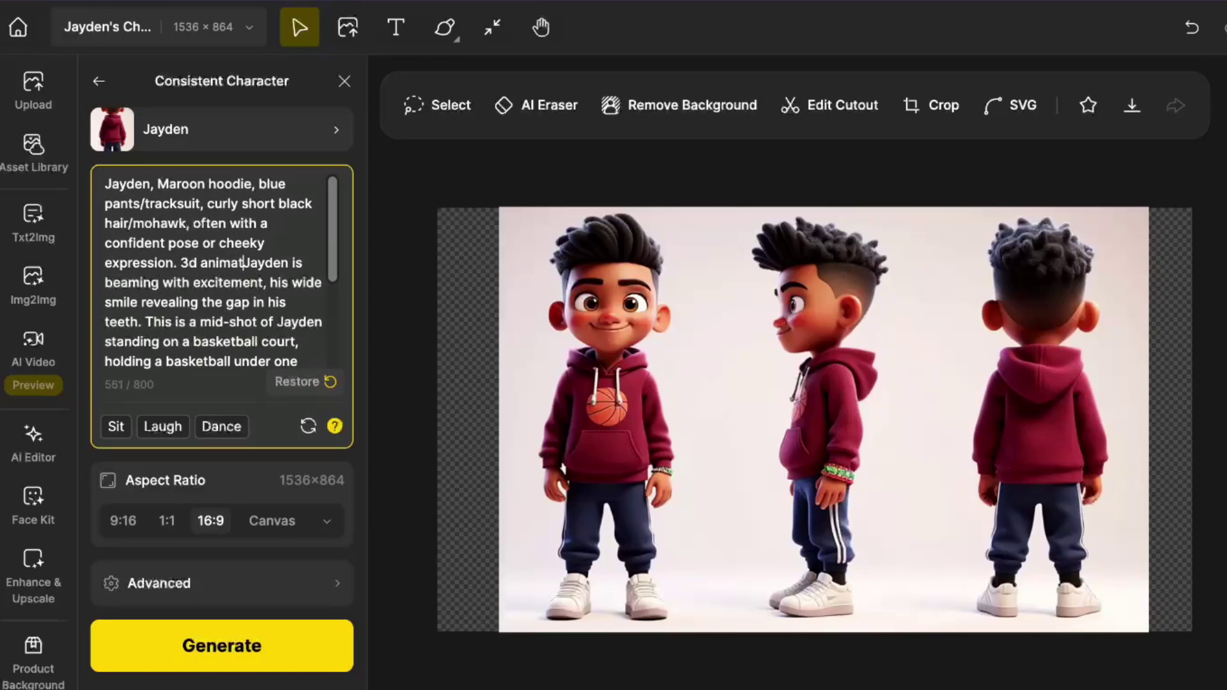
text(.)
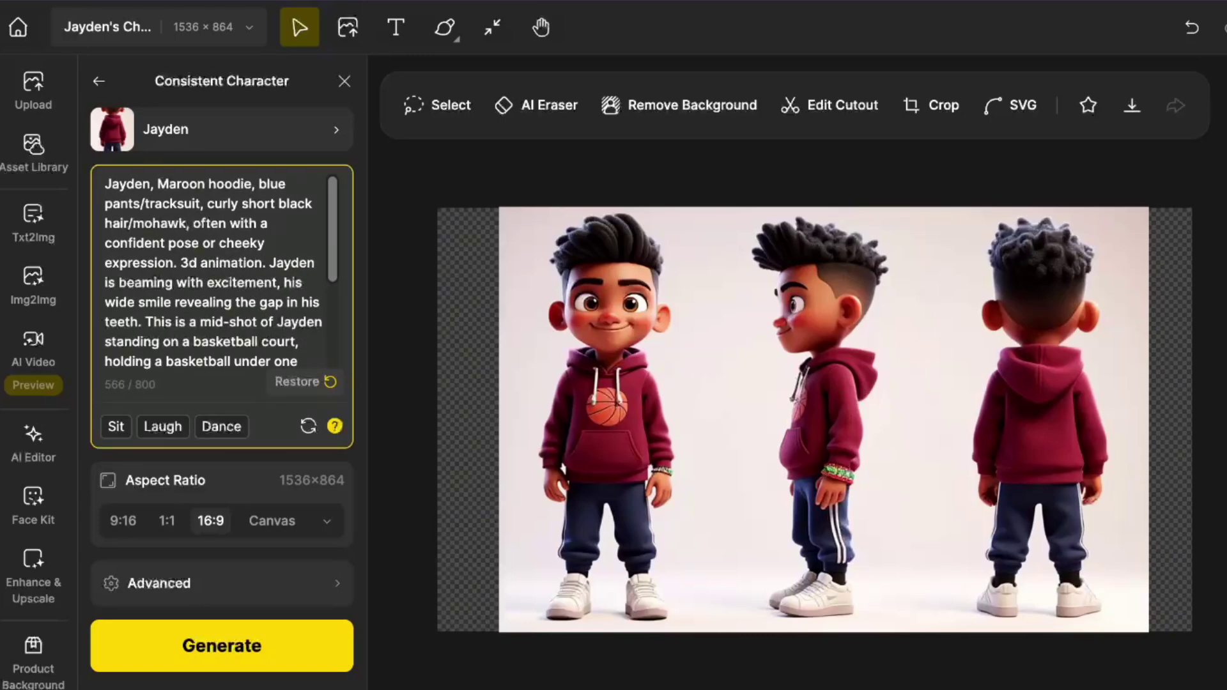
click(246, 657)
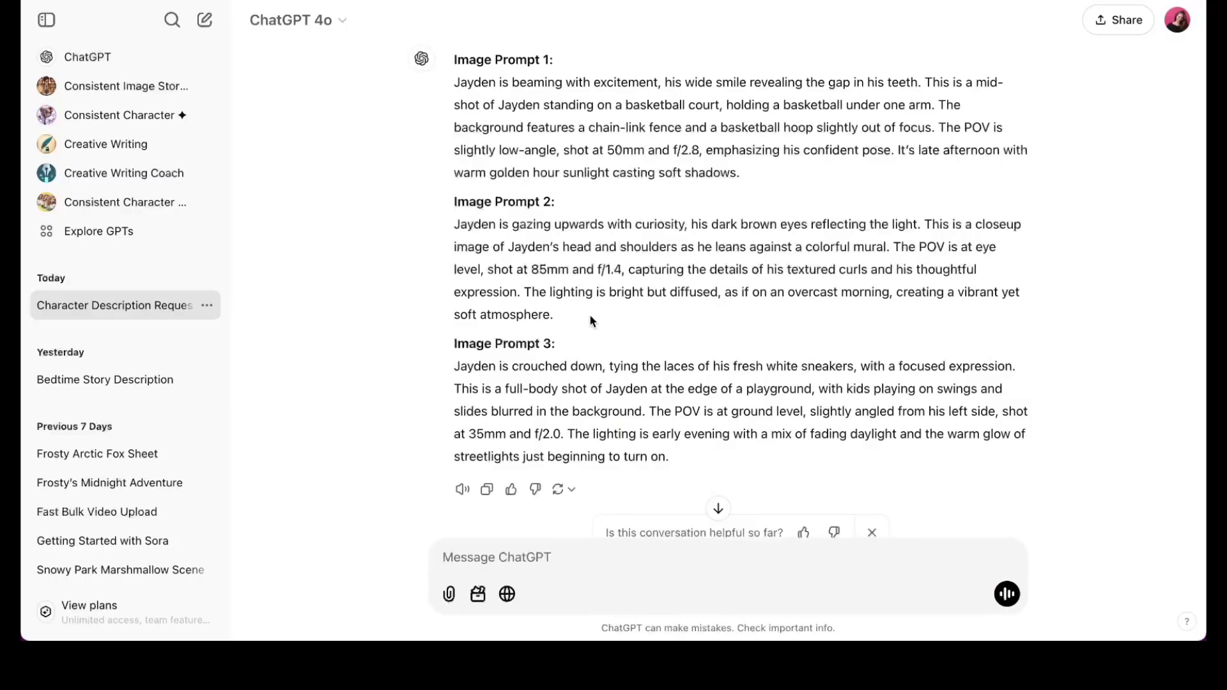
Step: Paste the close-up mural prompt over the old scene text and generate
drag(589, 313, 449, 224)
key(ctrl+c)
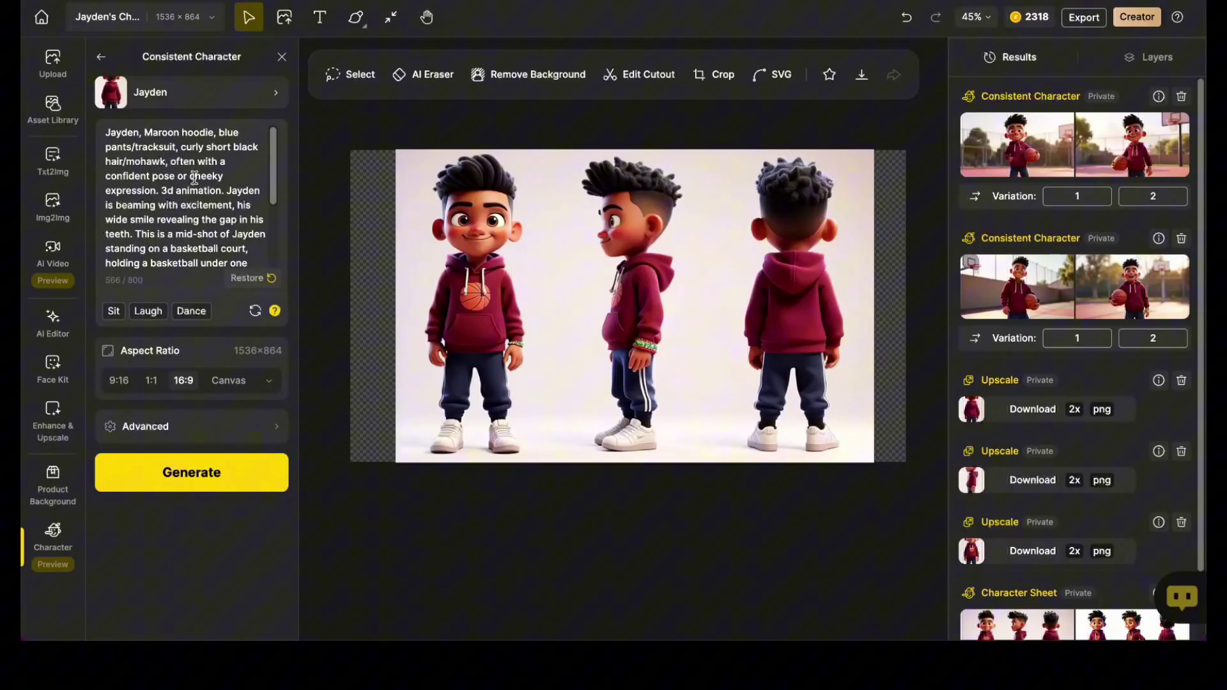
drag(193, 177, 231, 324)
key(ctrl+v)
scroll(149, 152, up, 2)
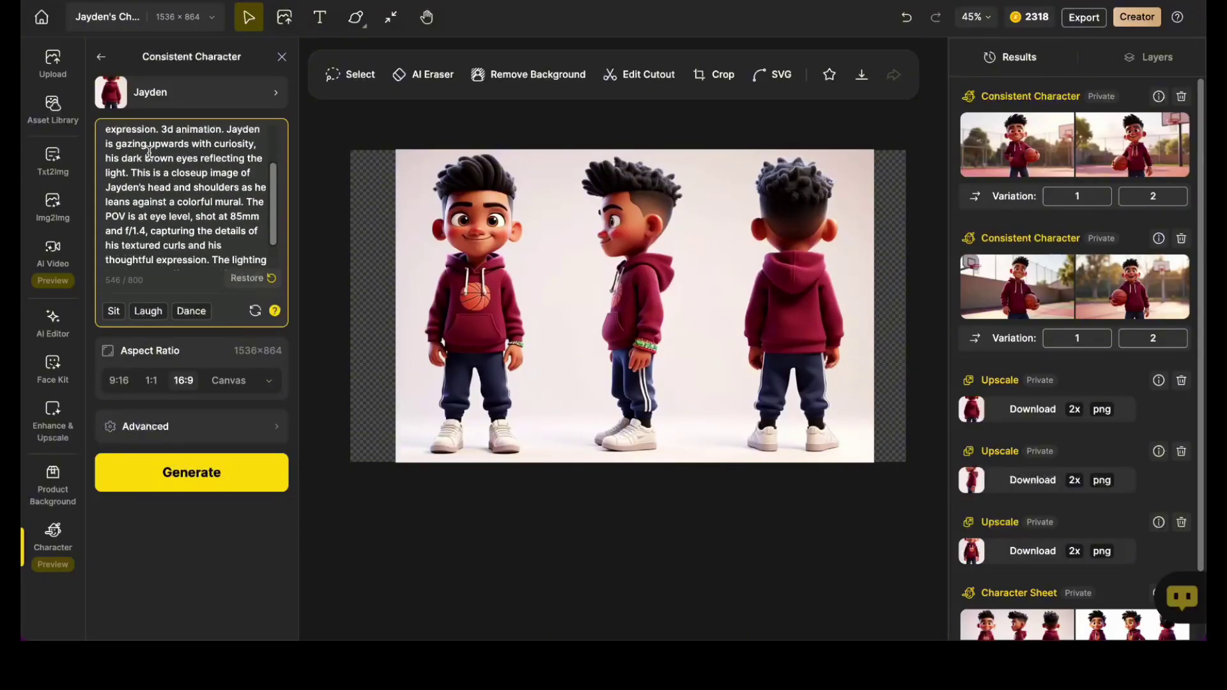
click(200, 473)
scroll(211, 185, up, 2)
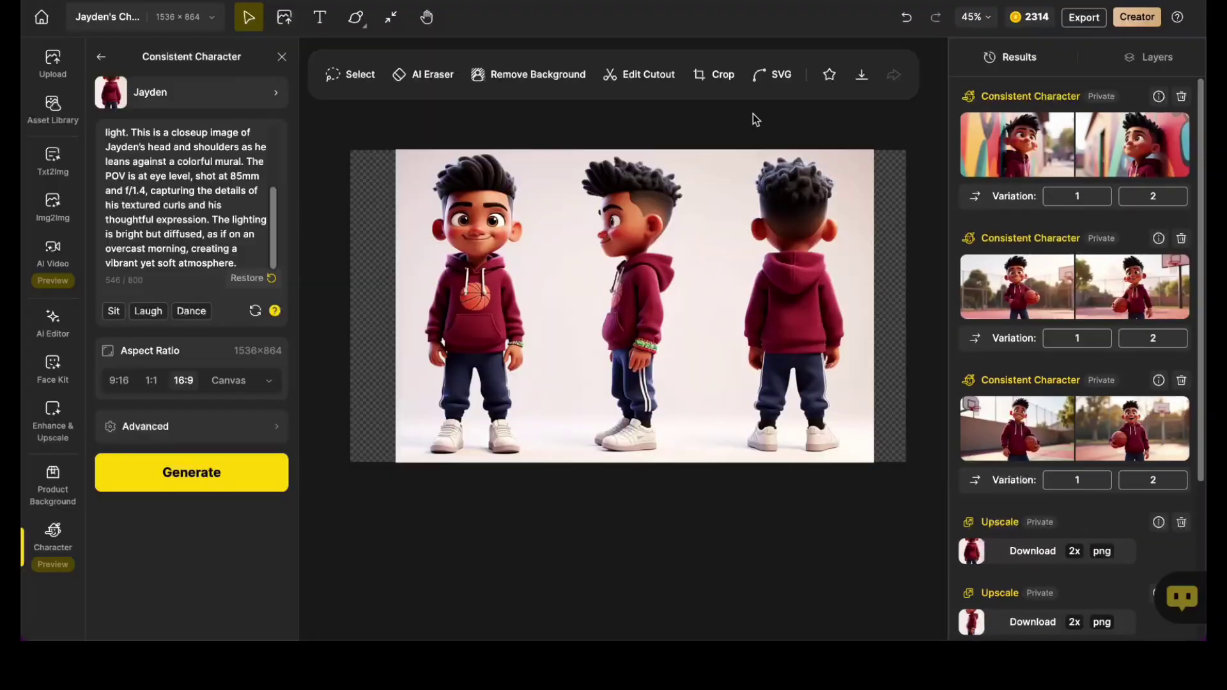
Step: Replace the whole prompt with the playground sneaker-tying prompt and generate
scroll(185, 214, up, 3)
click(225, 194)
key(ctrl+a)
key(ctrl+v)
scroll(211, 239, up, 3)
click(192, 473)
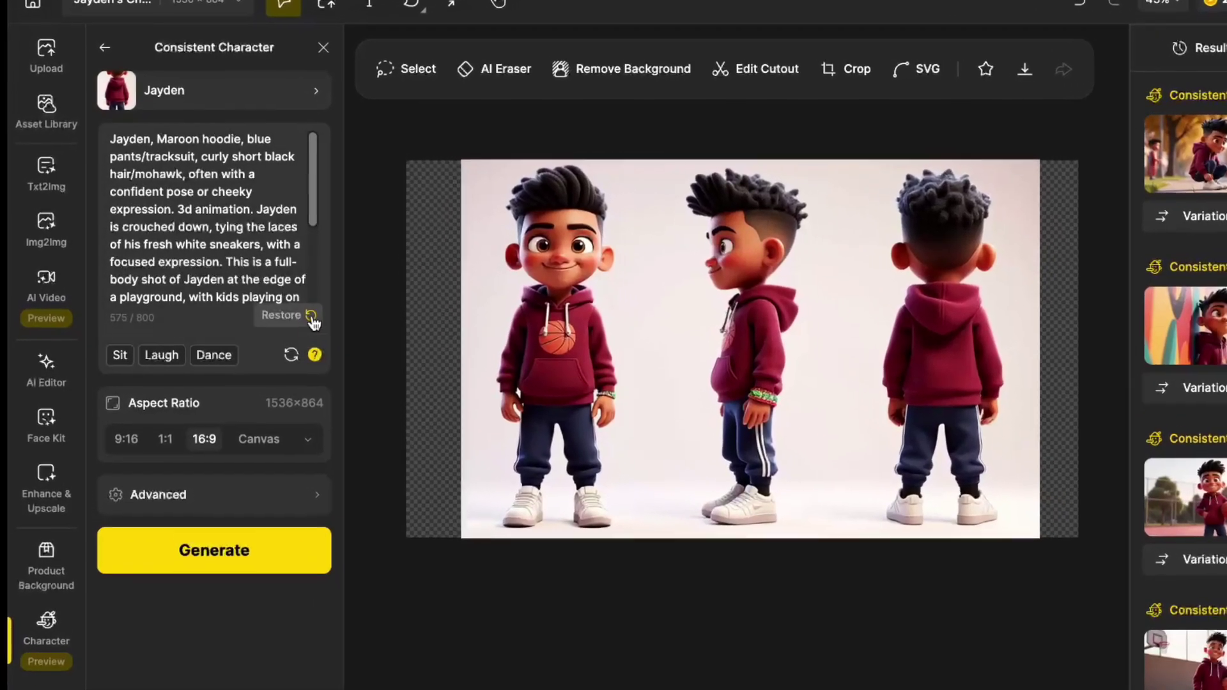
Step: Restore the description, adding a basketball decal to the hoodie and white side lines to the pants
click(311, 316)
click(244, 140)
text(with basketball decal)
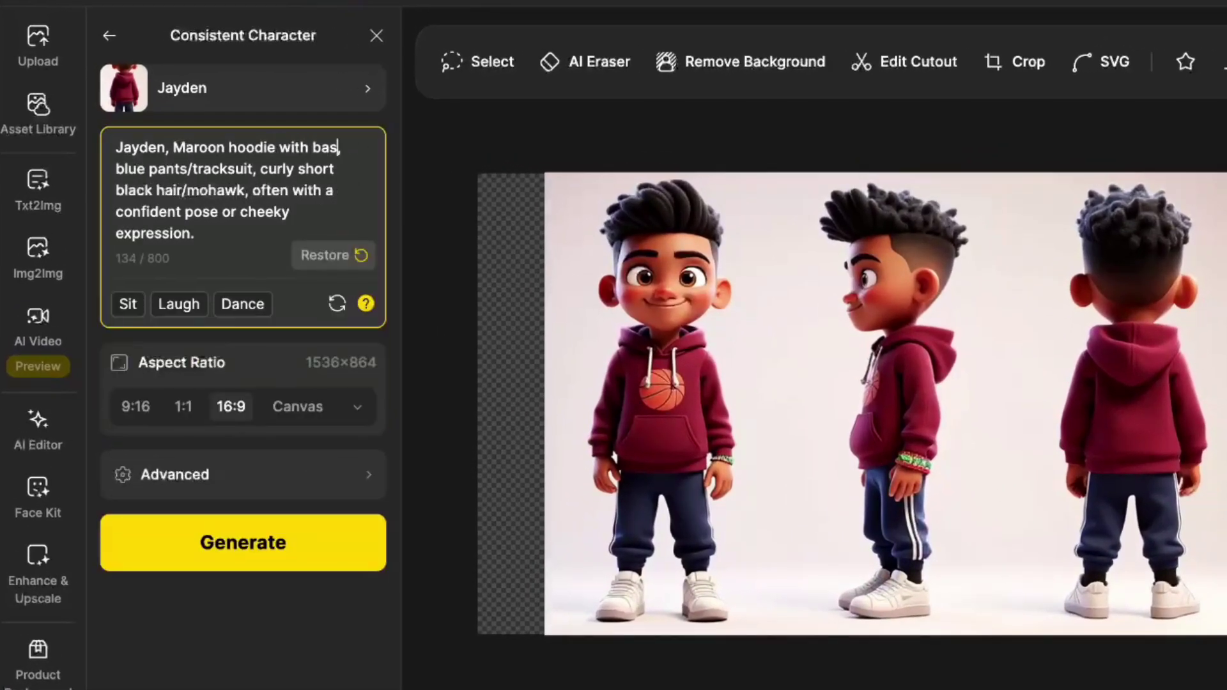
click(219, 189)
text(with two white lines running down the s)
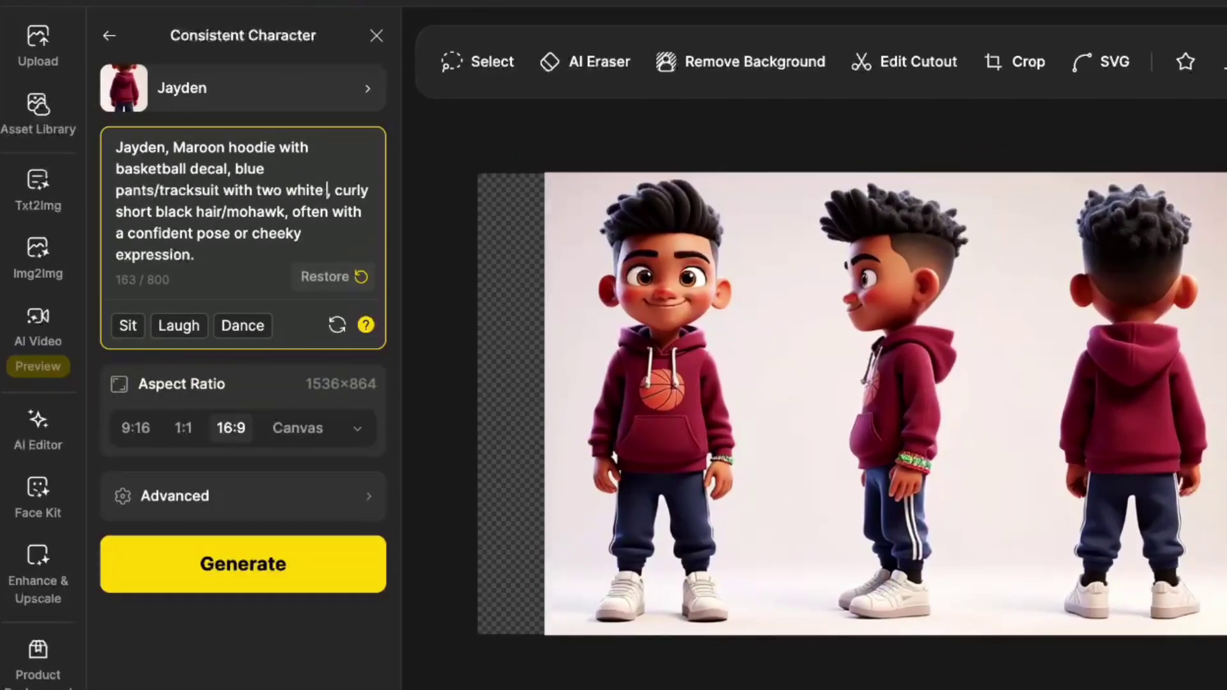
text(ides)
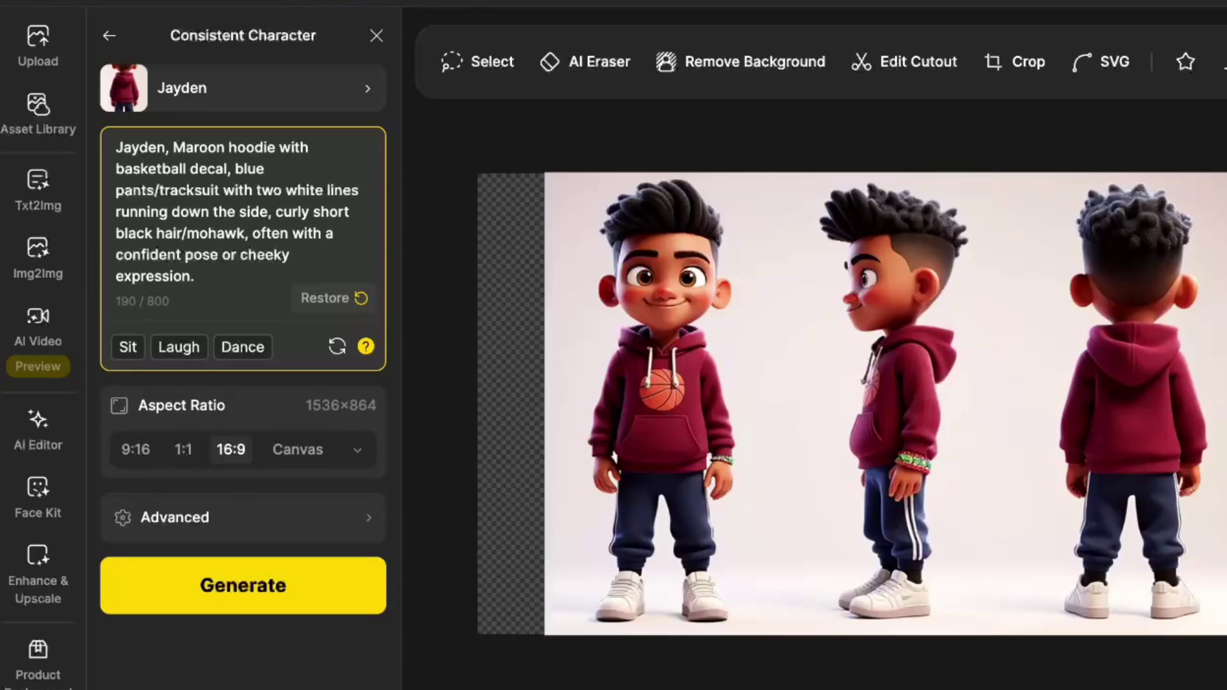
Step: Replace the pose phrase with a full-body angry snowboarding description and generate
drag(233, 274, 245, 233)
key(BackSpace)
text(. Full body shot of Jayden)
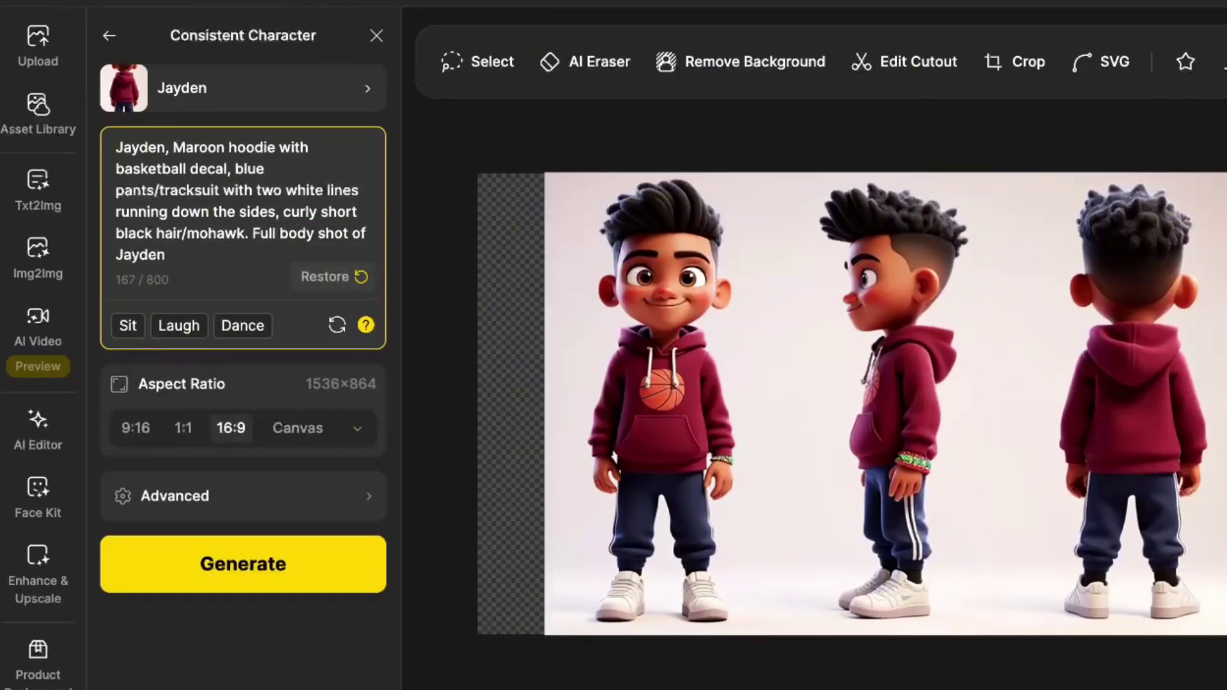
text( snowboarding with an angry expr)
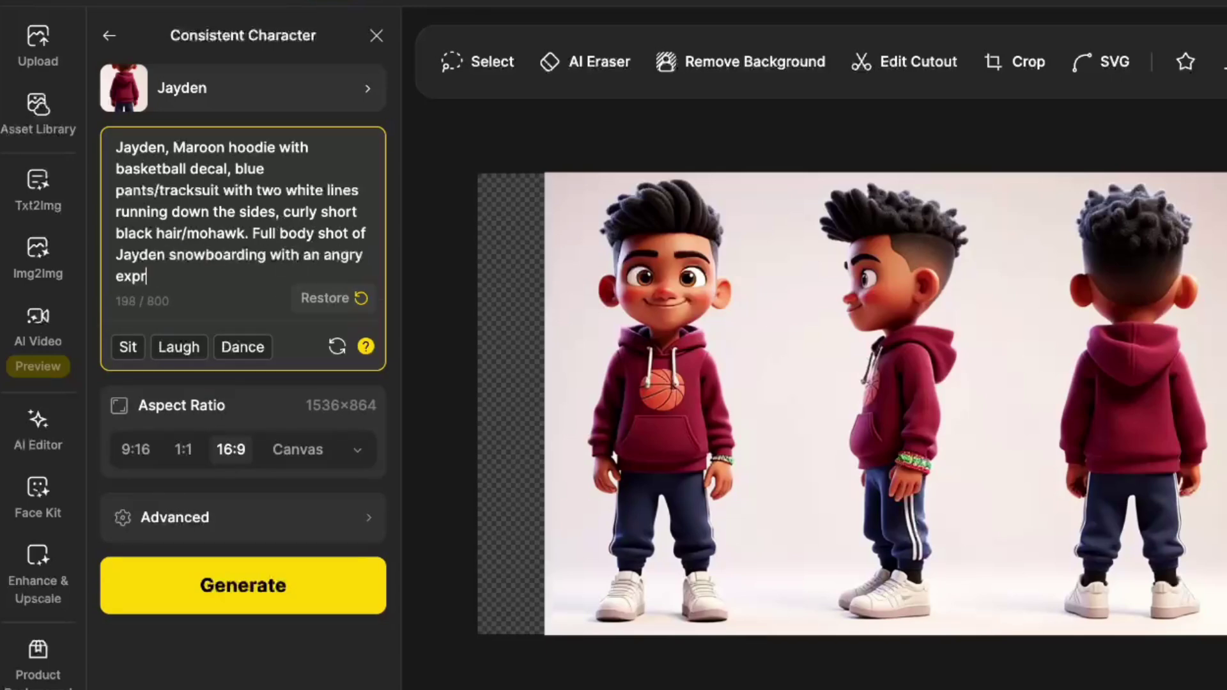
text(ession on his face. He's really, really mad!)
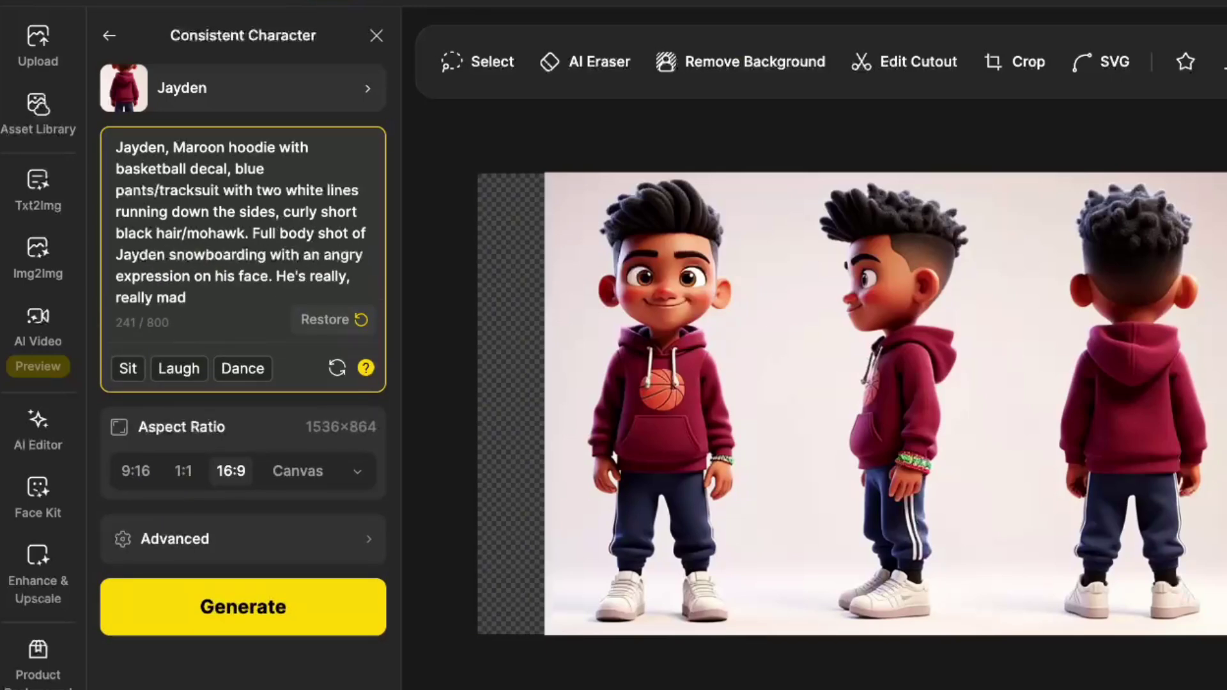
click(241, 612)
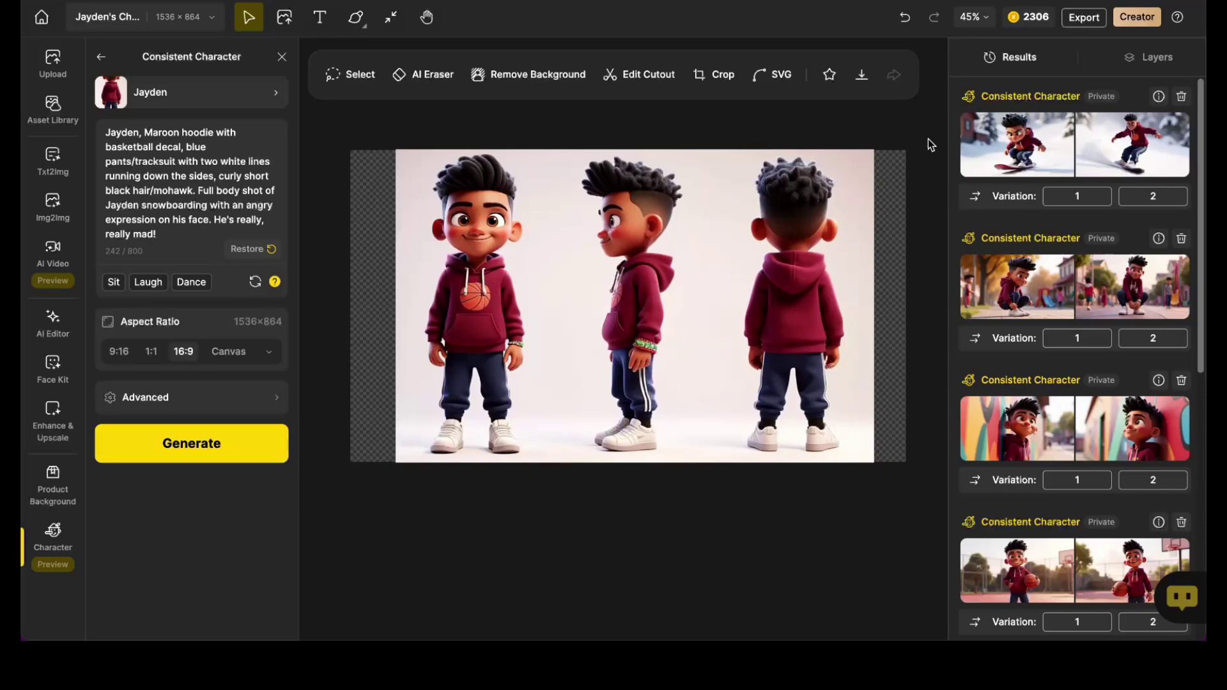
mouse_move(1014, 146)
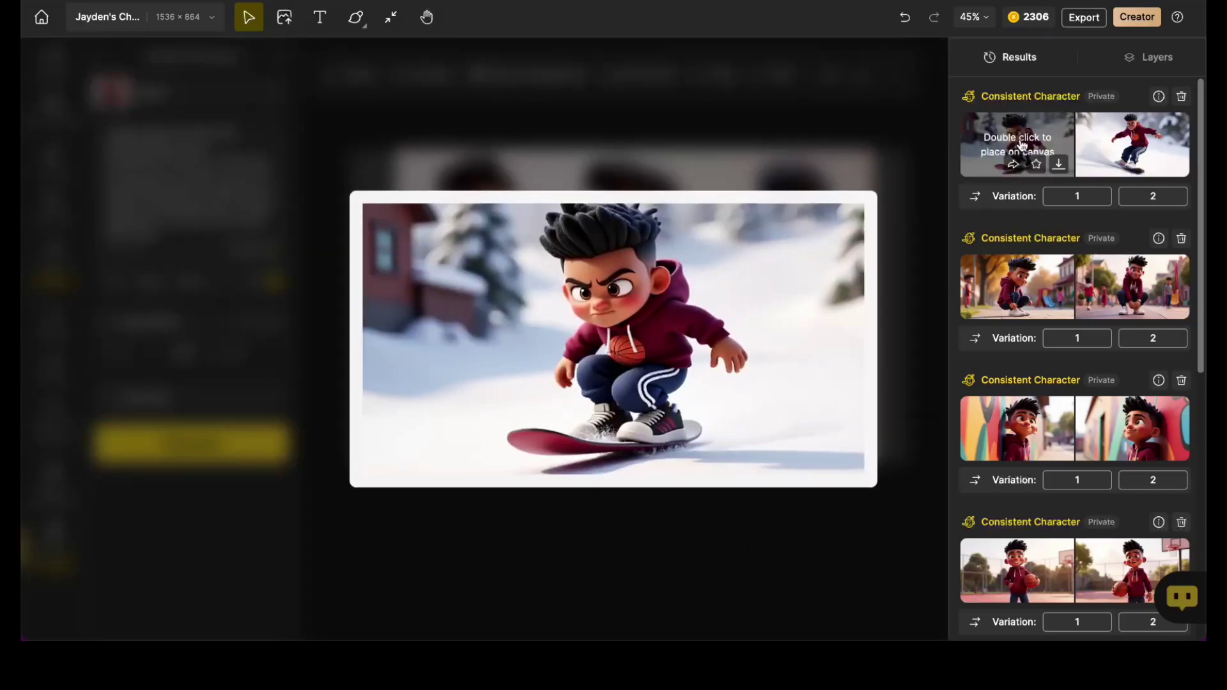
mouse_move(1128, 130)
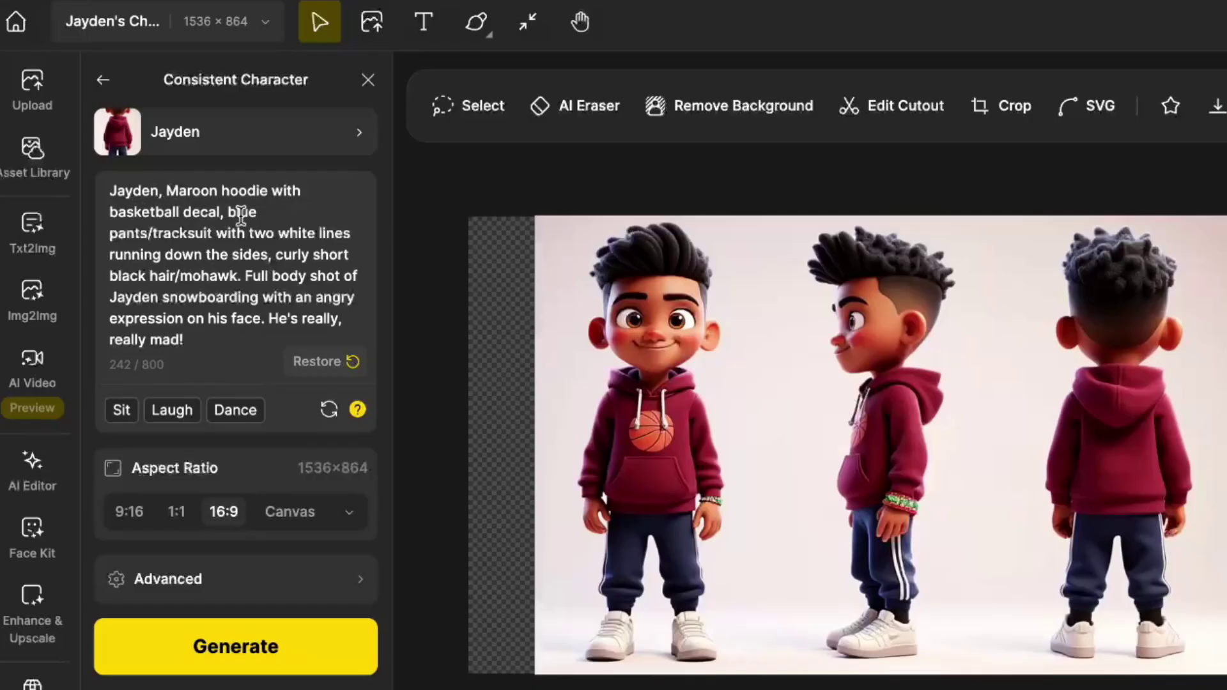
Step: Change the outfit wording to shirtless with basketball shorts
drag(213, 233, 111, 231)
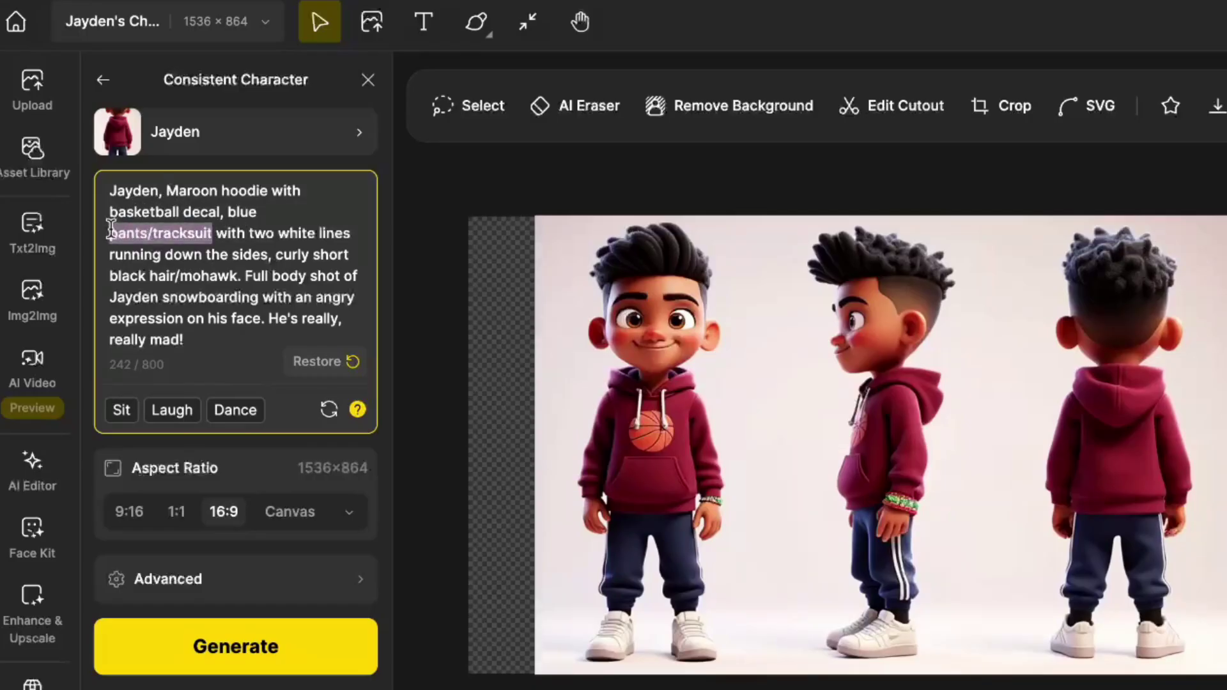
text(basketball shorts)
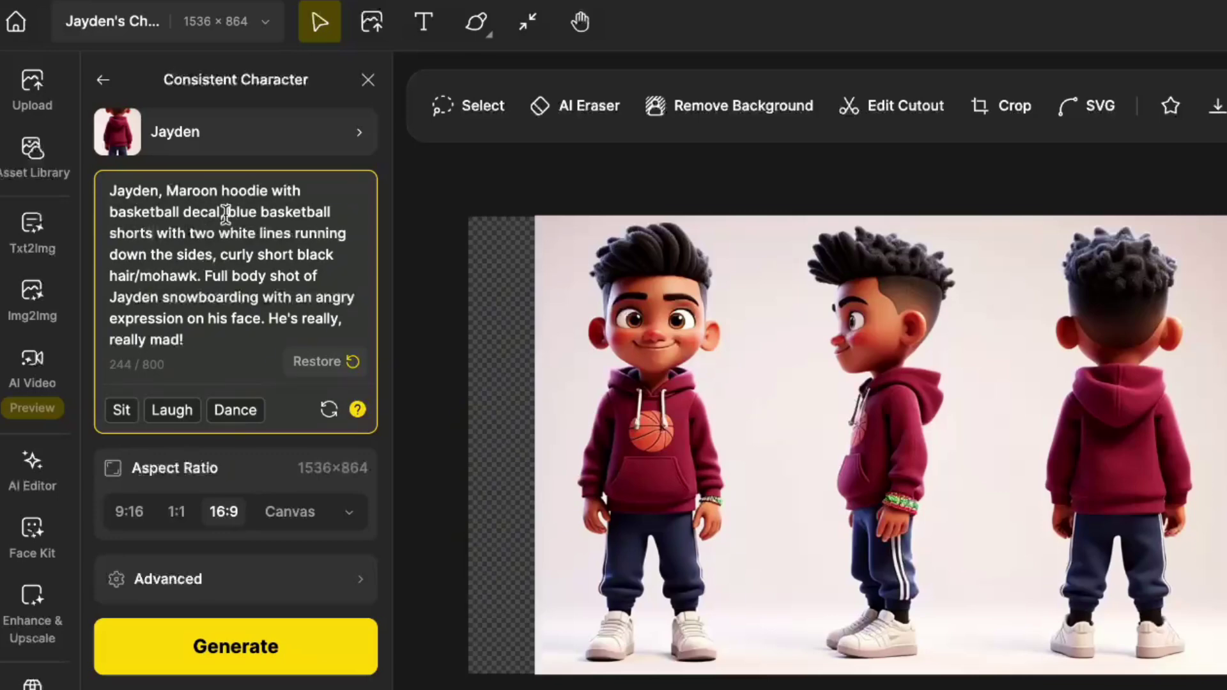
drag(225, 212, 164, 186)
text(s)
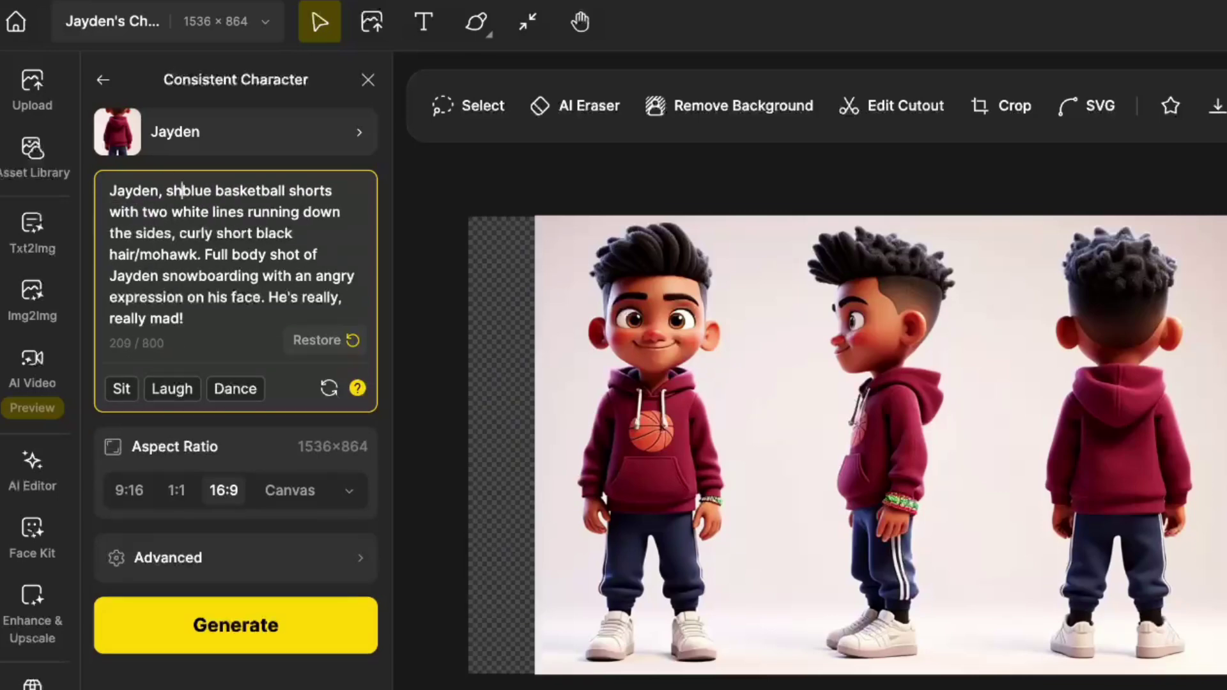
text(hirtless,)
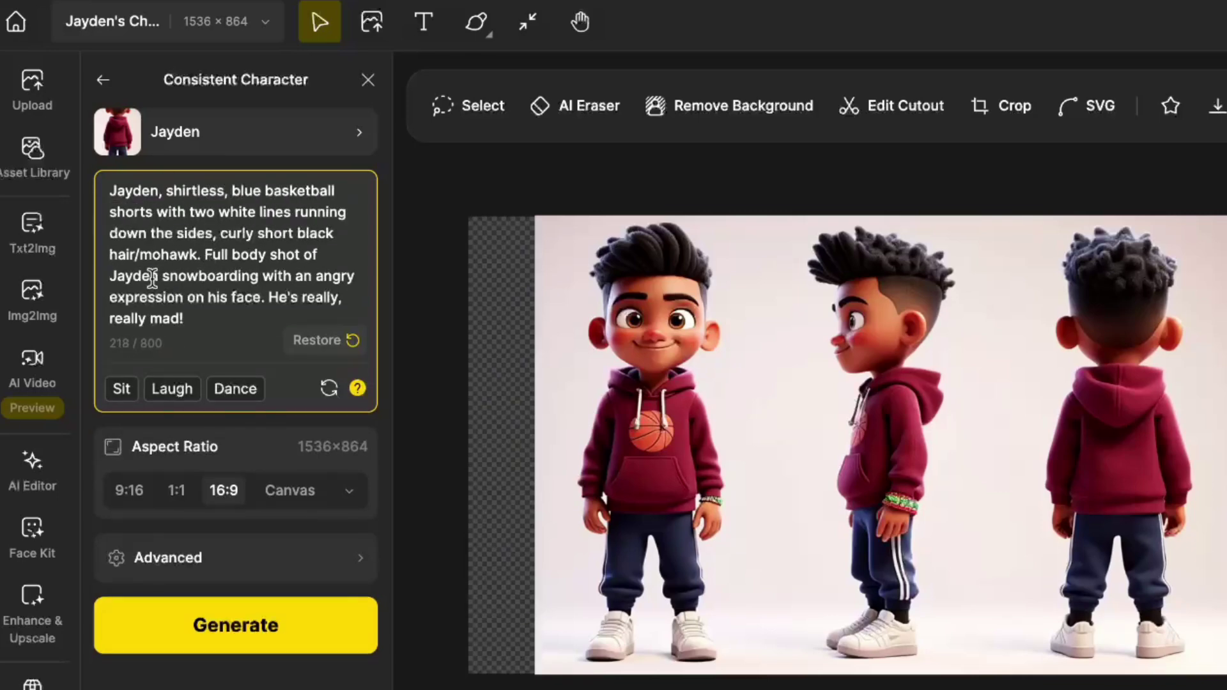
Step: Describe Jayden playing volleyball at sunset on the beach near the ocean, then generate
drag(161, 276, 203, 309)
text(playing volley)
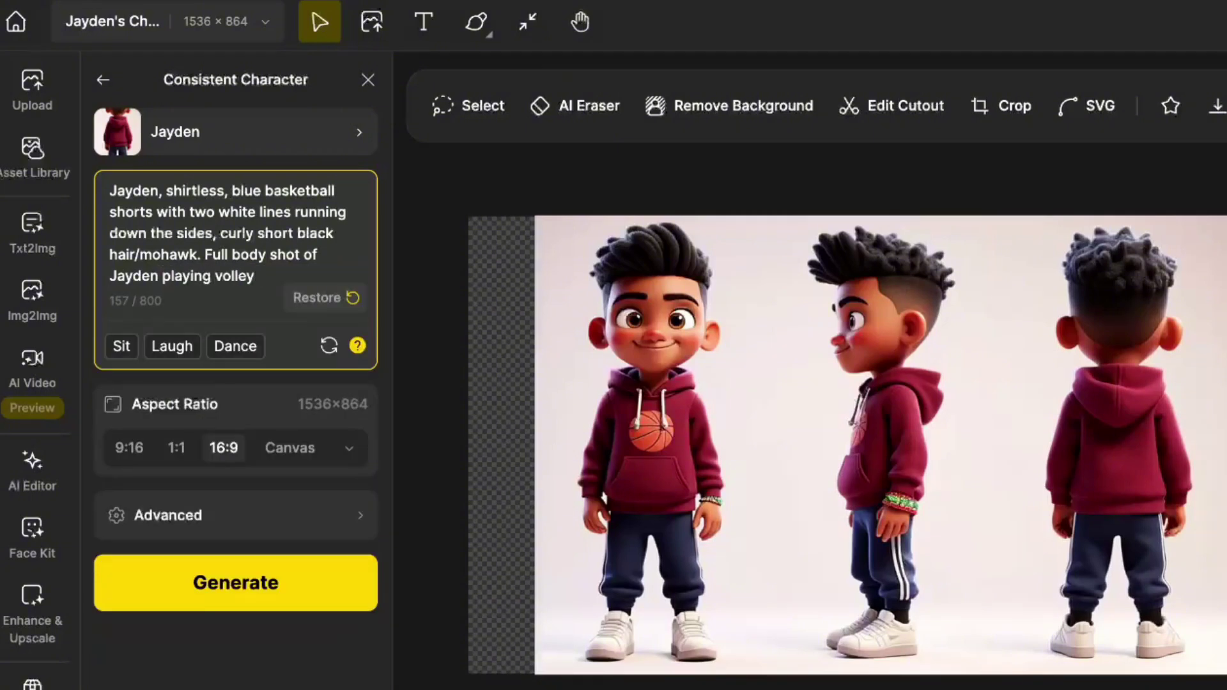
text(ball in)
key(BackSpace)
key(BackSpace)
text(at sunset on the beach)
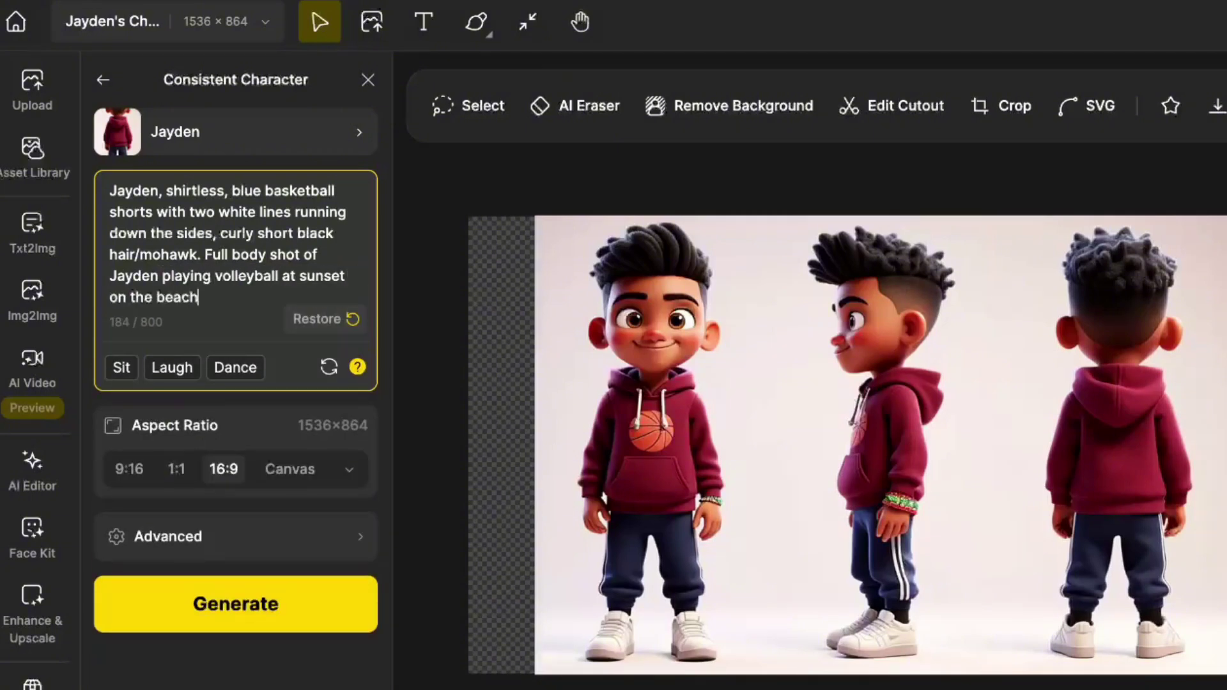
text( near the ocean.)
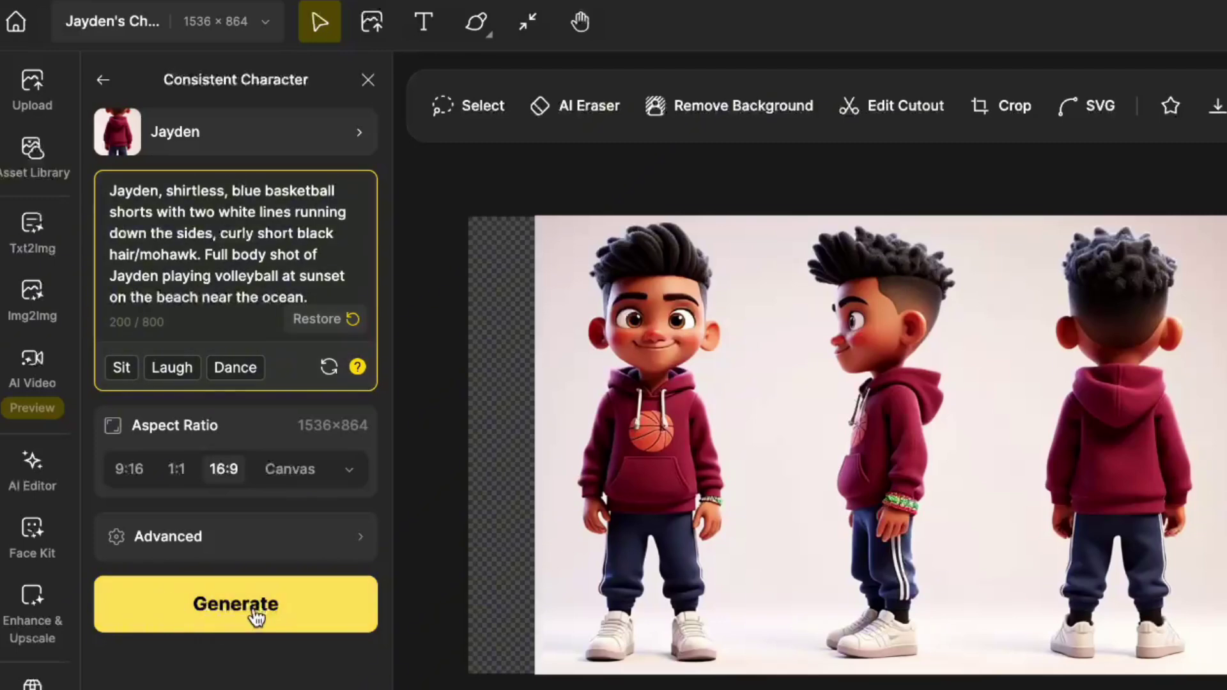
click(255, 616)
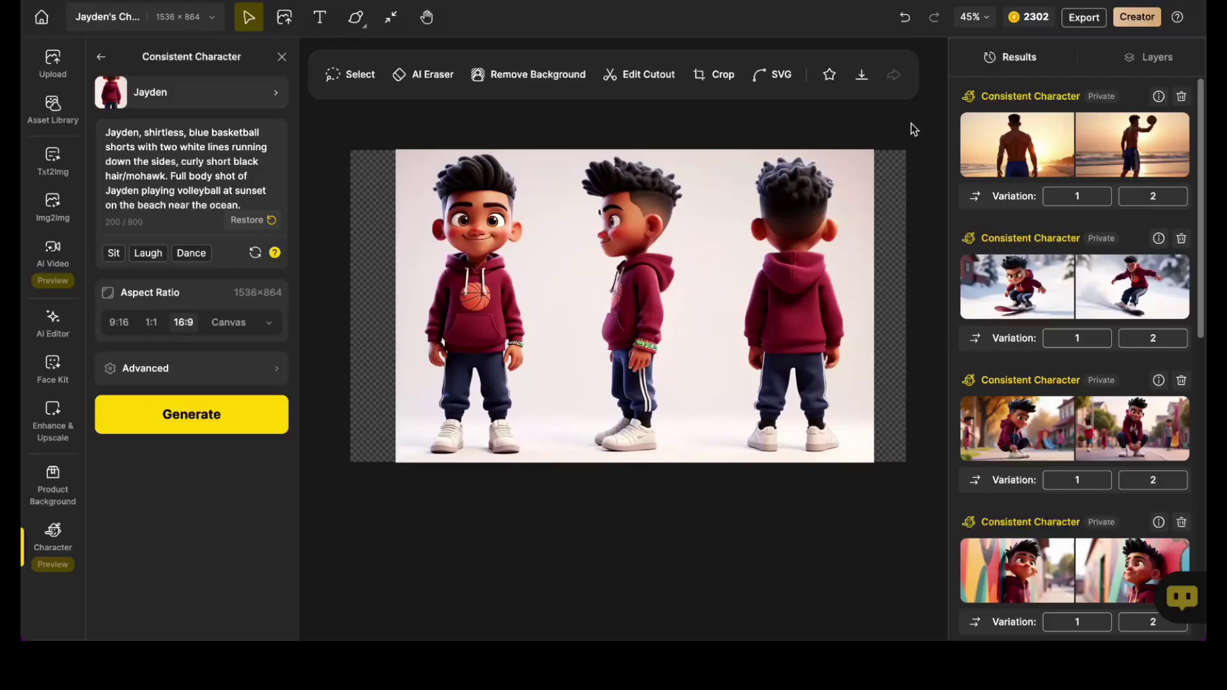
mouse_move(1054, 132)
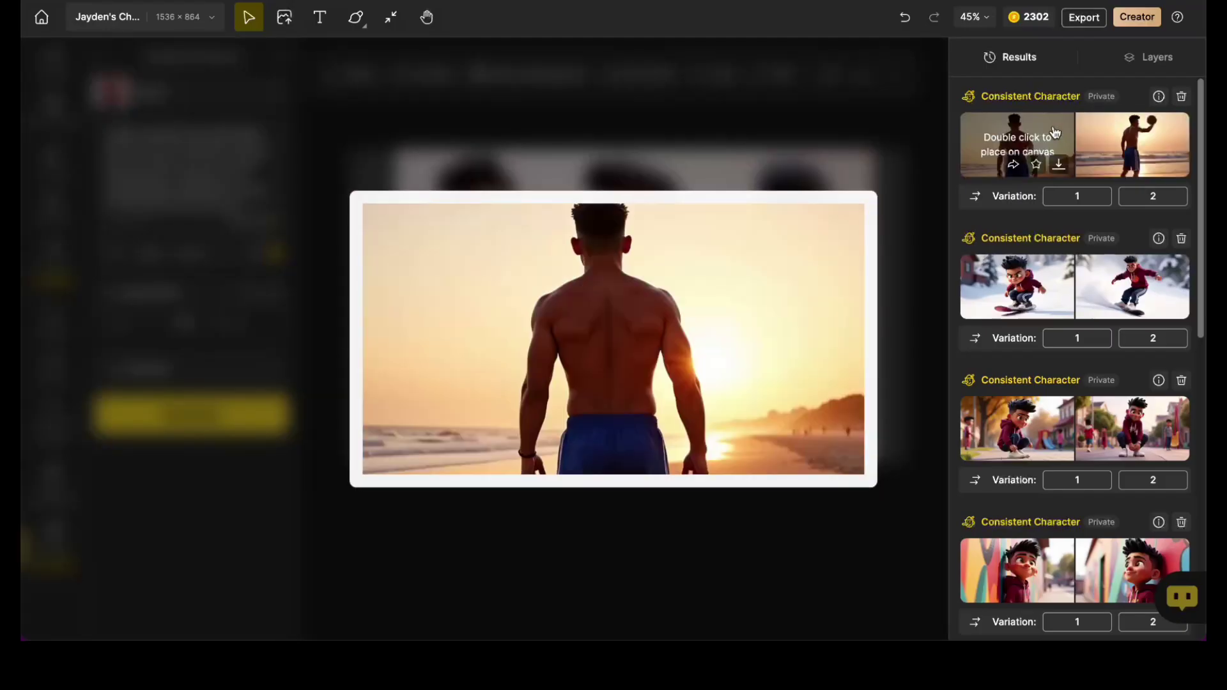
mouse_move(1131, 140)
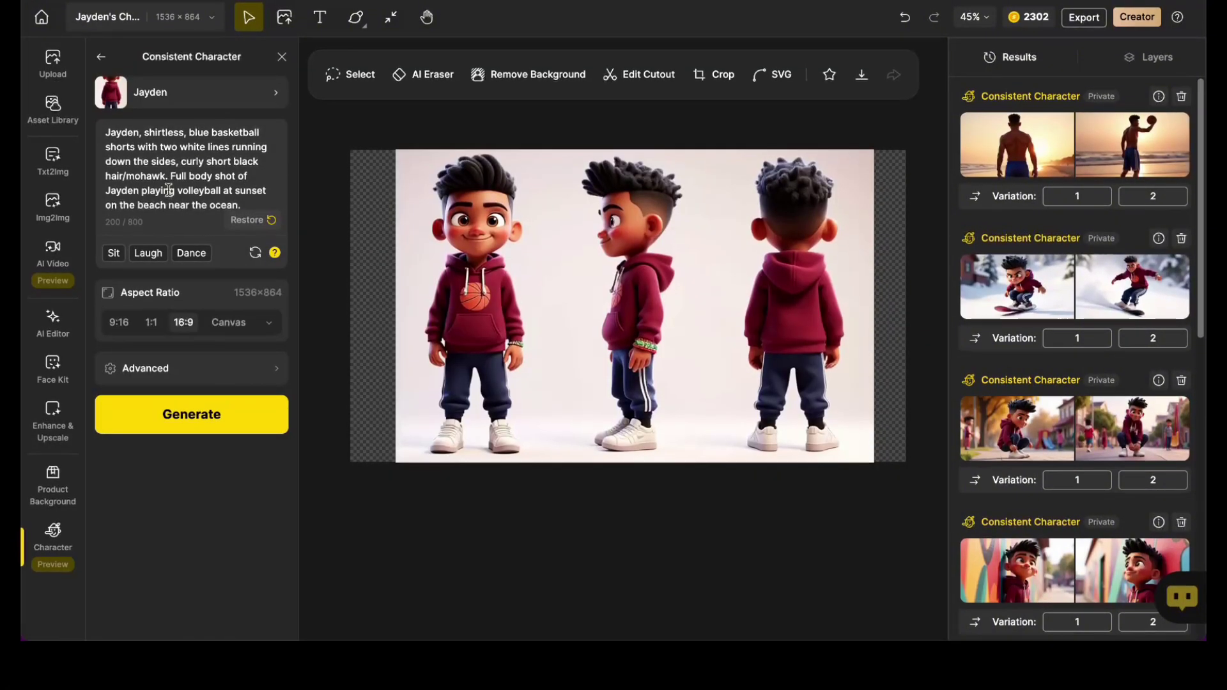
Step: Prefix the prompt with '3d animation.', generate, and place the image with the ball on the canvas
click(170, 179)
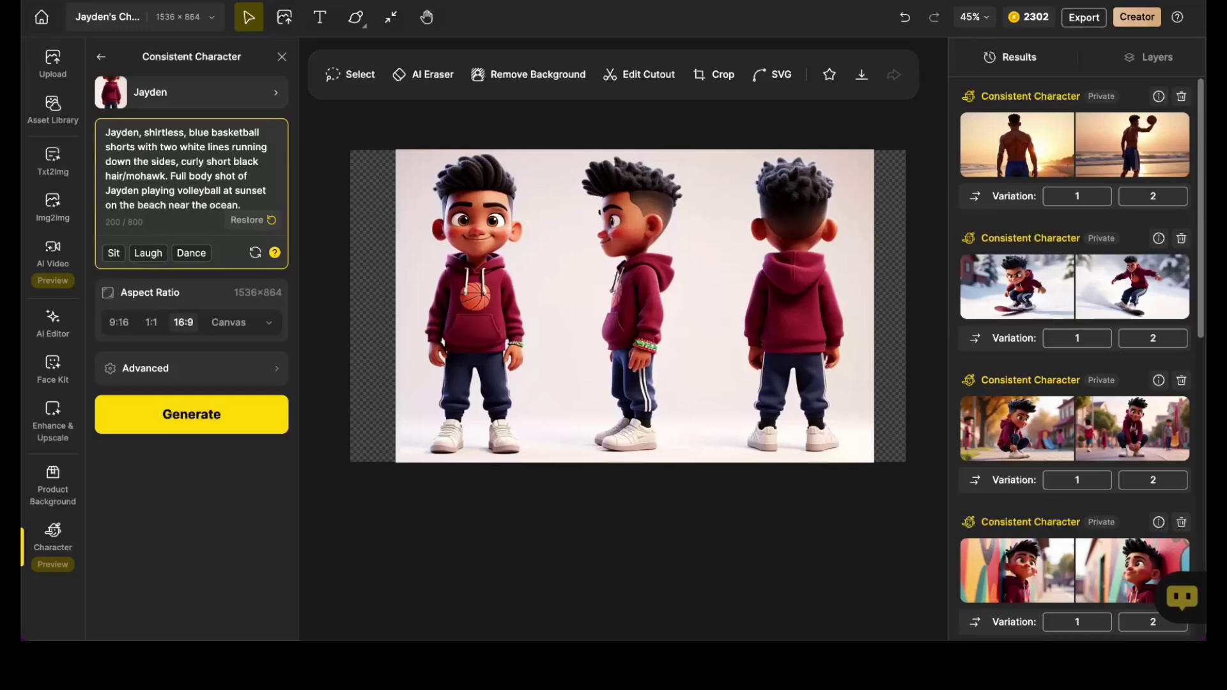
text(3d animation.)
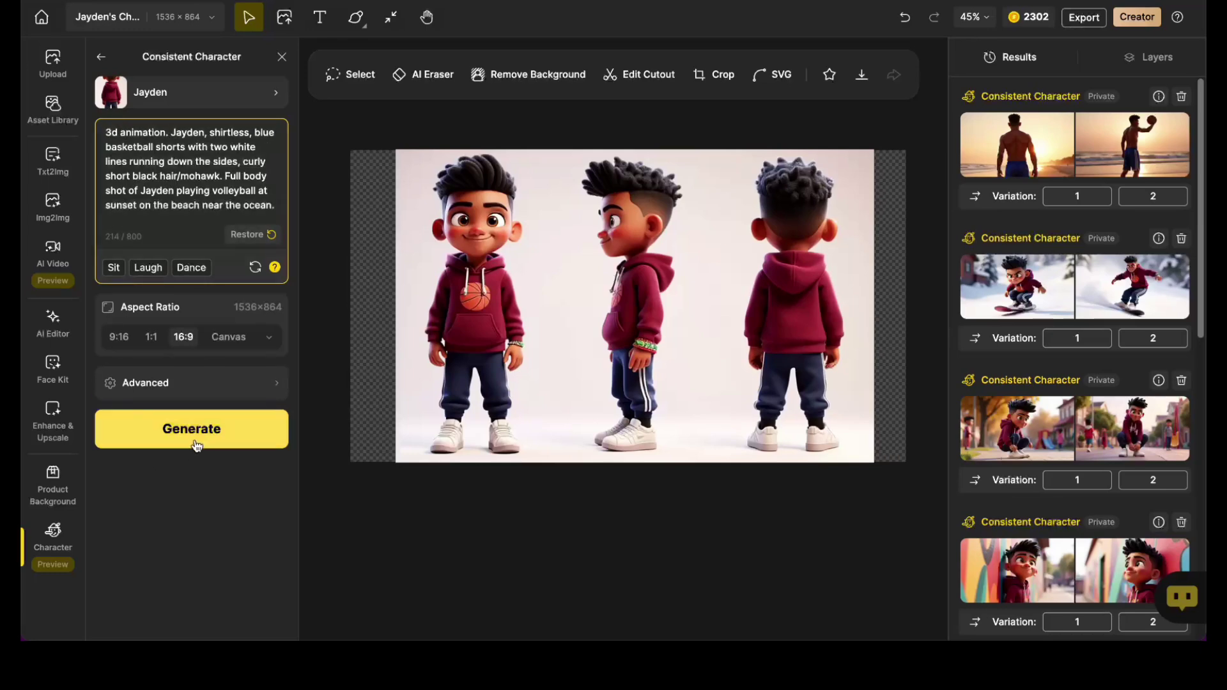
click(199, 442)
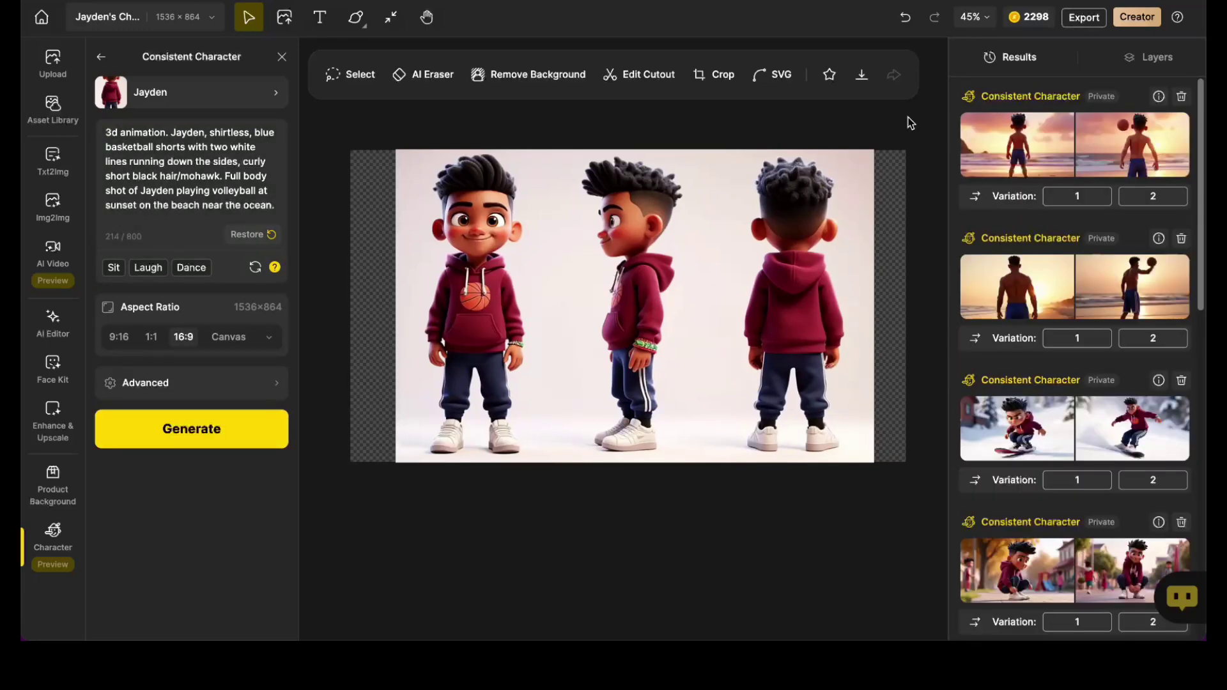
mouse_move(1015, 138)
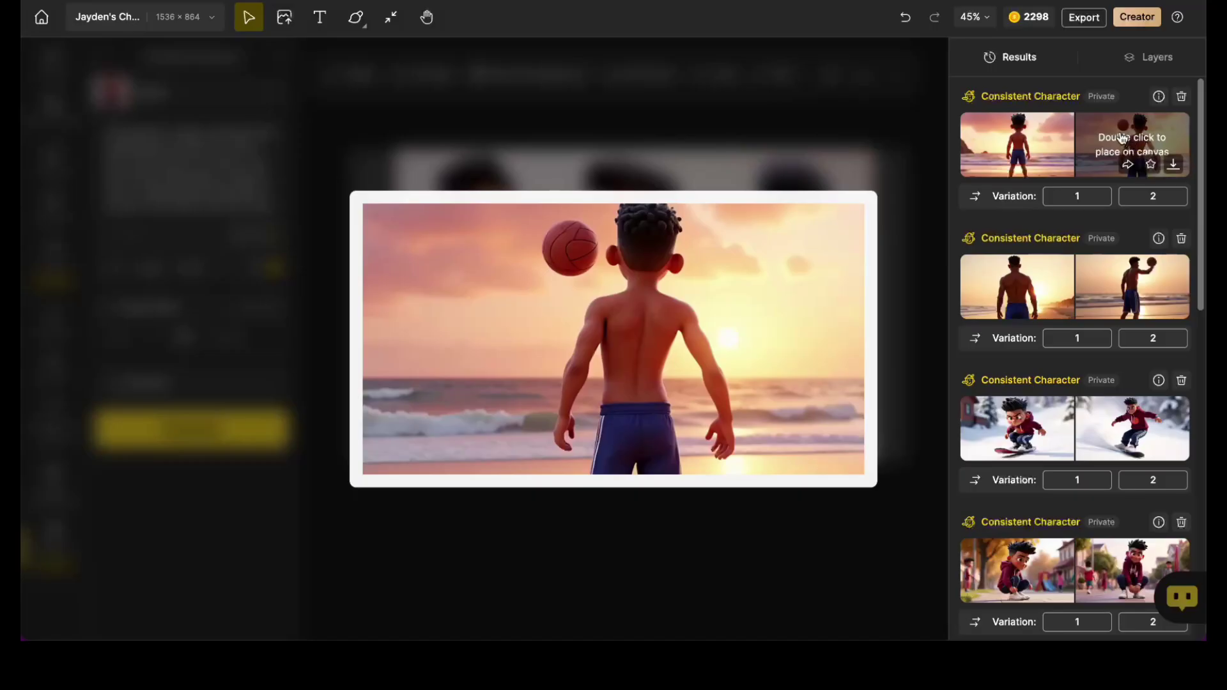
double_click(1123, 139)
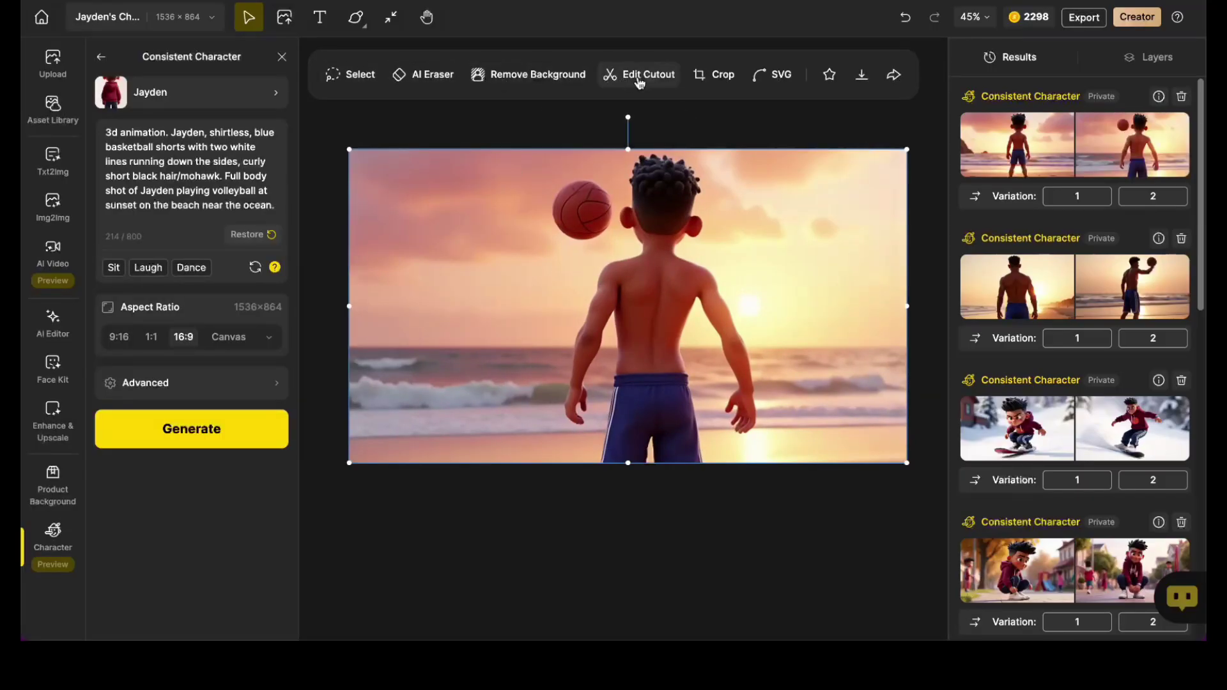
Step: Erase the floating basketball with AI Eraser and place the clean result on the canvas
click(404, 75)
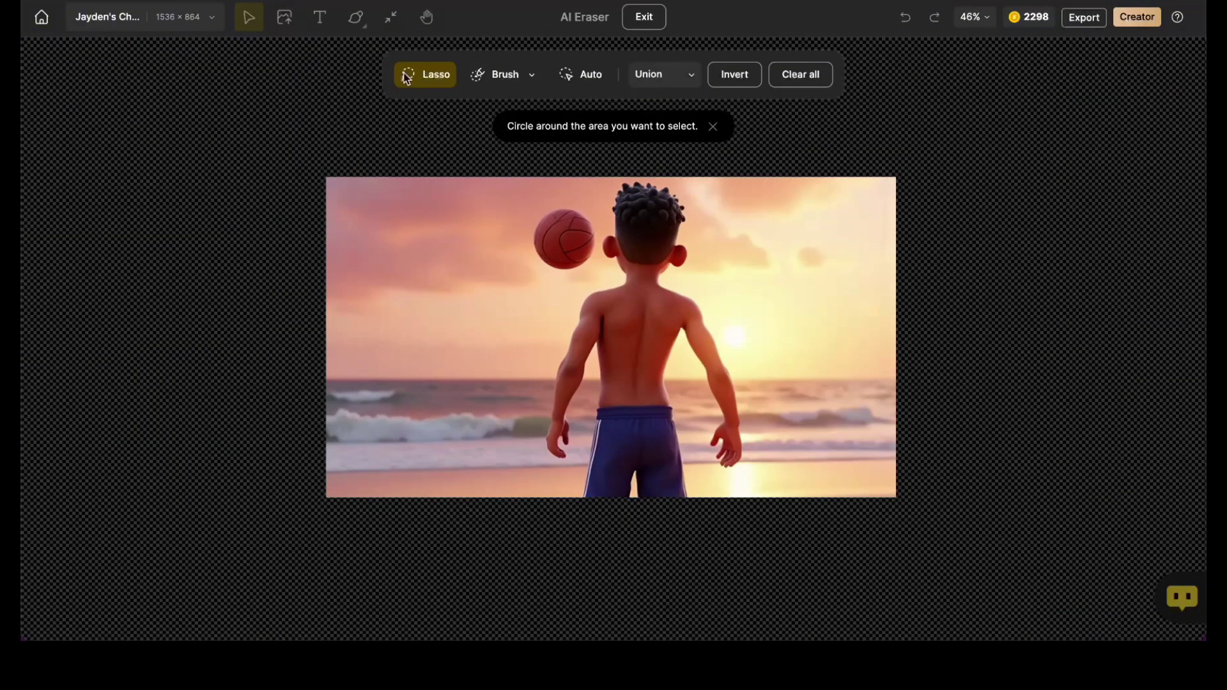
mouse_move(553, 197)
mouse_down()
mouse_move(597, 218)
mouse_move(559, 196)
mouse_up()
click(128, 358)
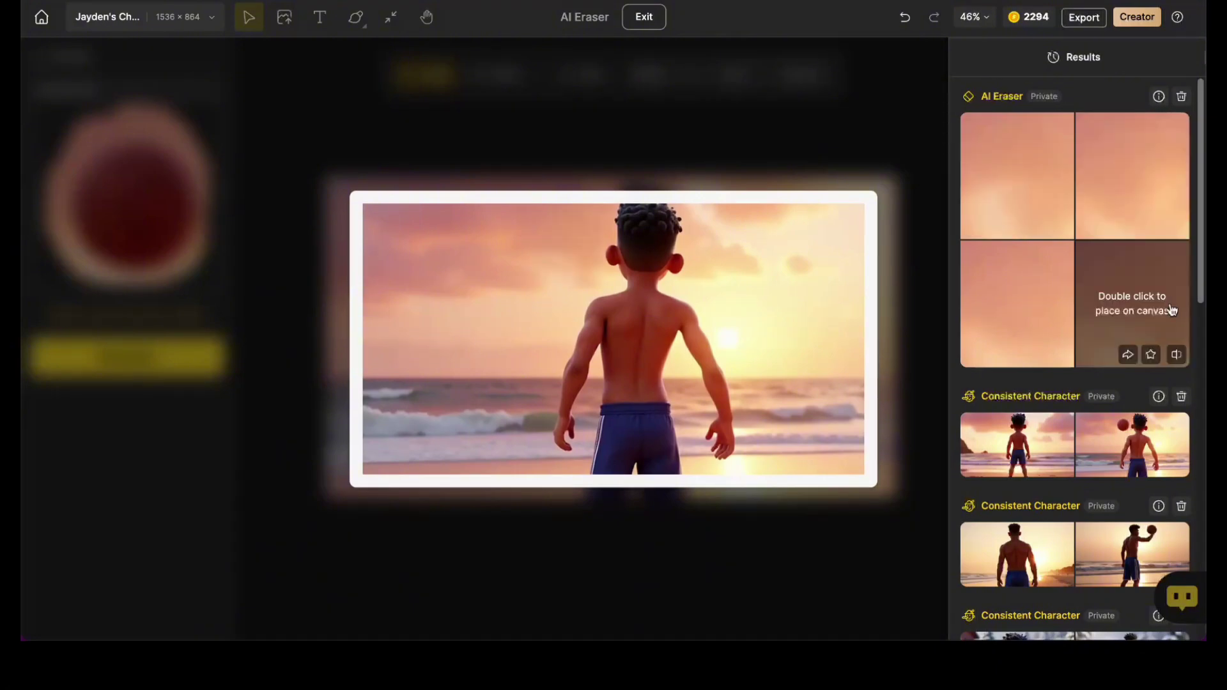
mouse_move(1043, 316)
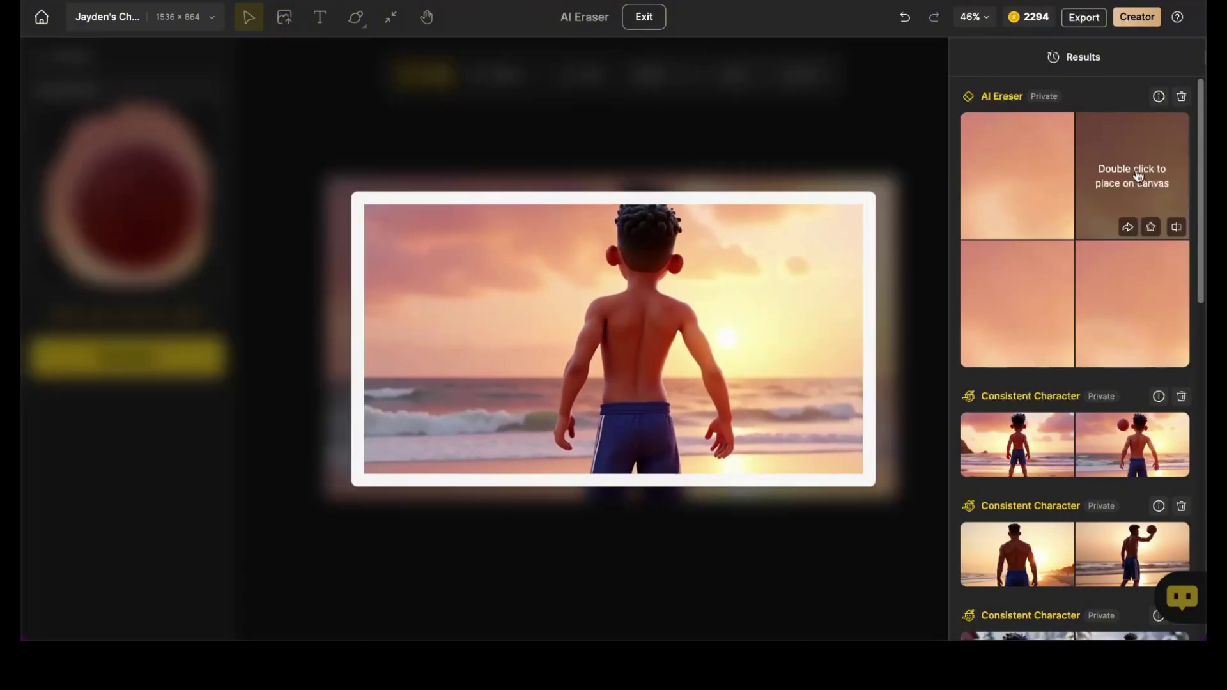
double_click(1122, 171)
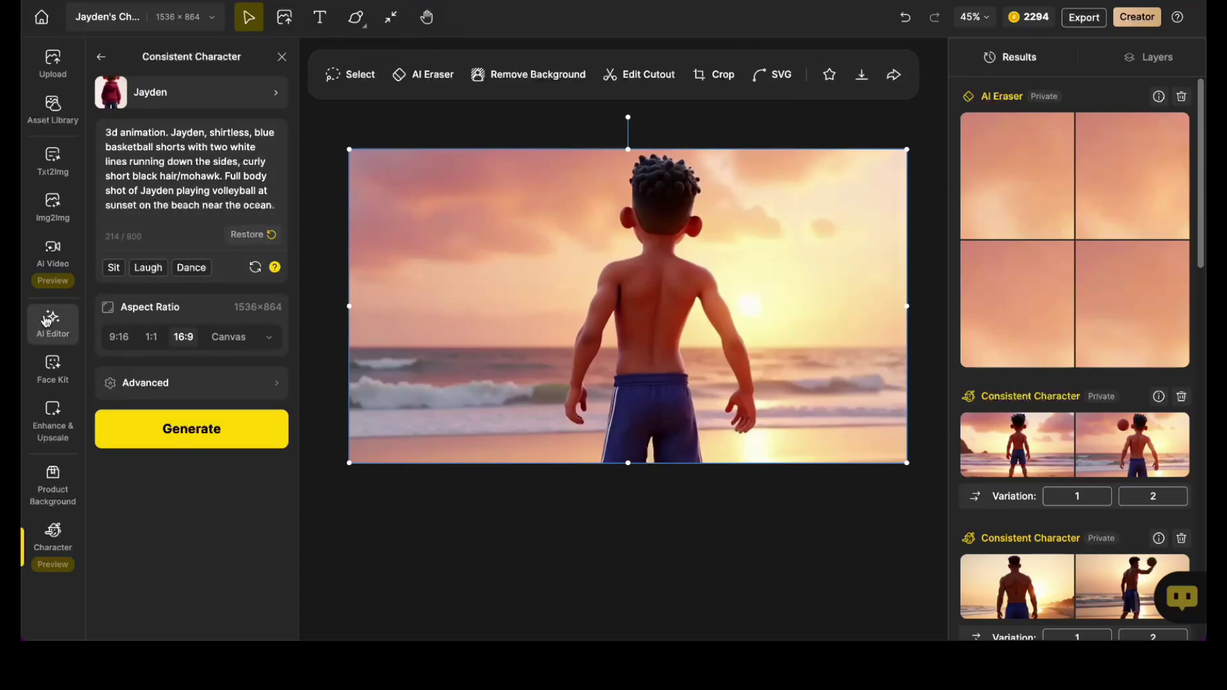
Step: Open Local Edit and paint the sky area left of Jayden's head
click(46, 321)
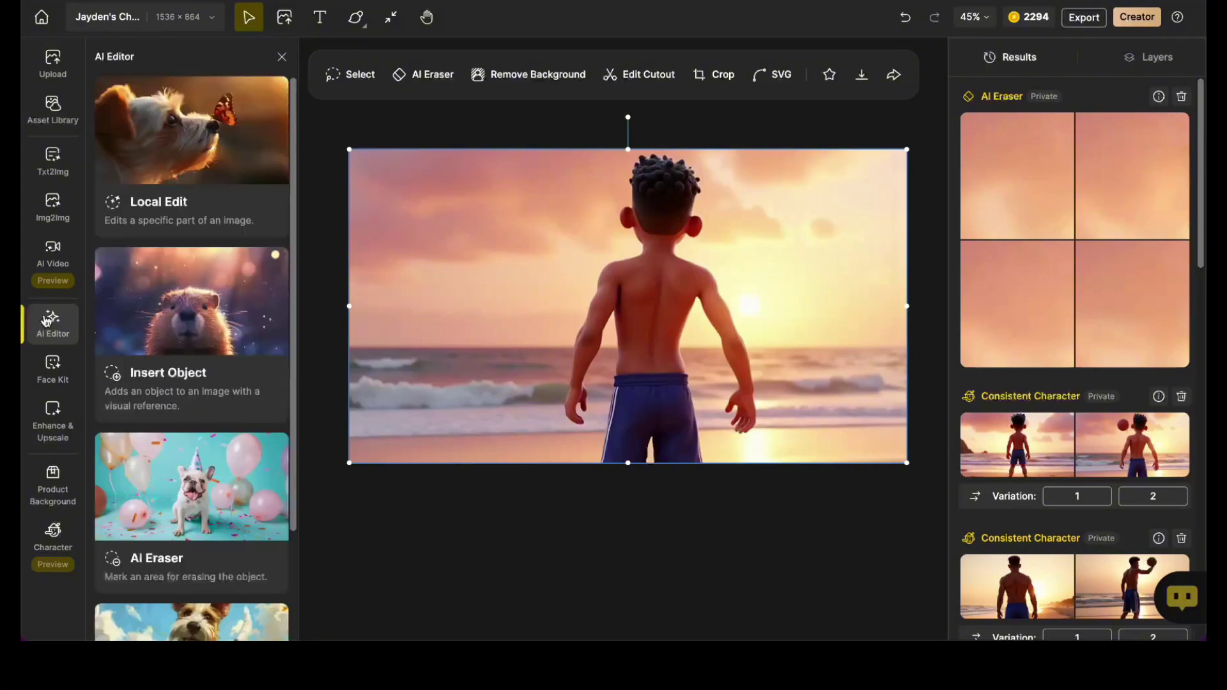
click(250, 313)
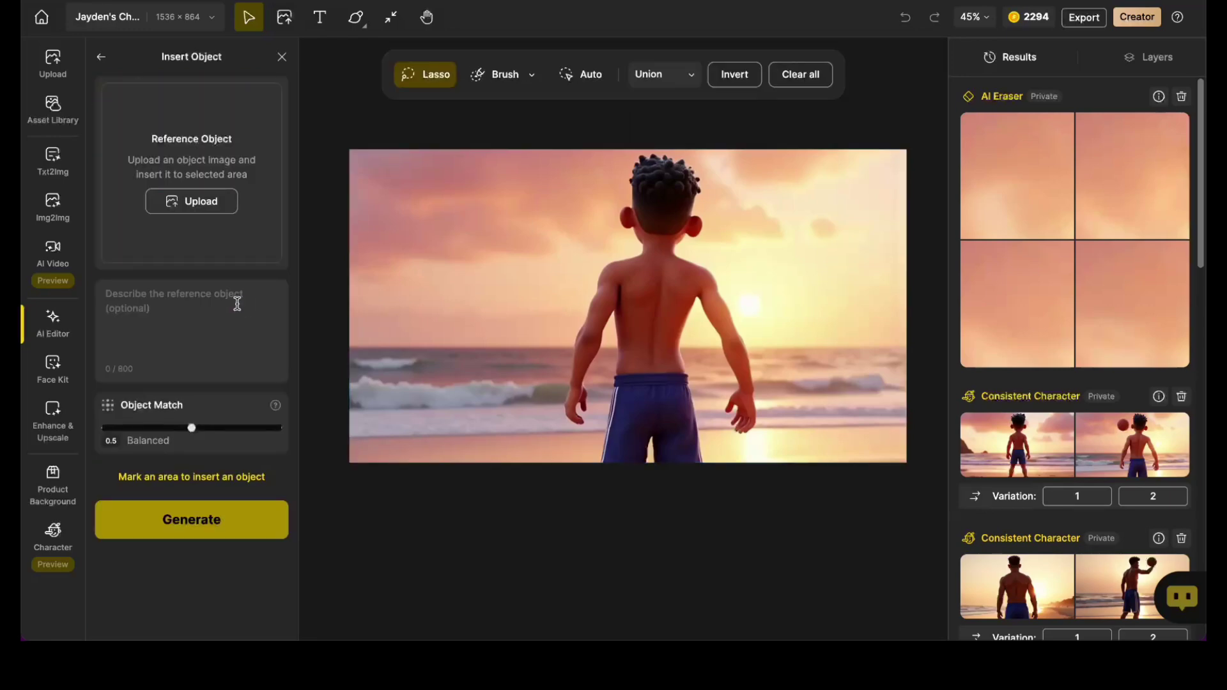
click(185, 303)
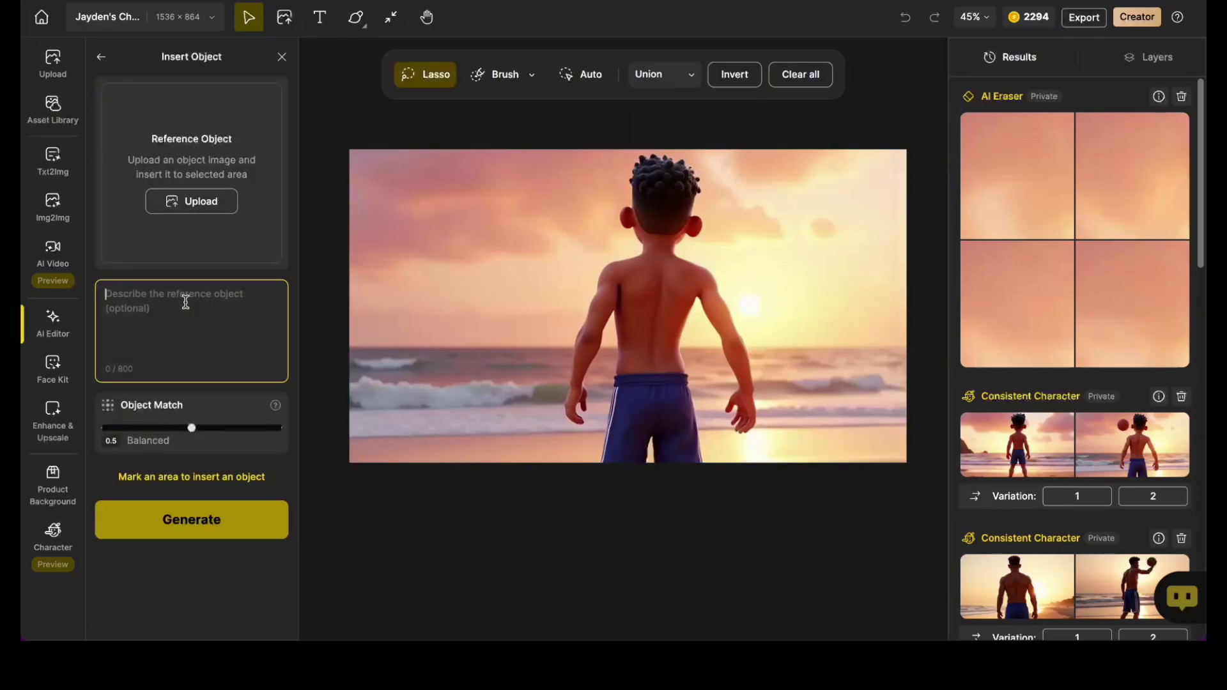
click(495, 74)
click(52, 323)
scroll(188, 298, down, 3)
scroll(188, 298, up, 3)
click(197, 116)
click(500, 74)
mouse_move(509, 211)
mouse_down()
mouse_move(518, 236)
mouse_move(536, 226)
mouse_move(524, 204)
mouse_move(505, 223)
mouse_up()
Step: Enter the prompt '3d animation volleyball' and choose the 3D Rendering style
click(156, 126)
text(volleyball)
click(205, 207)
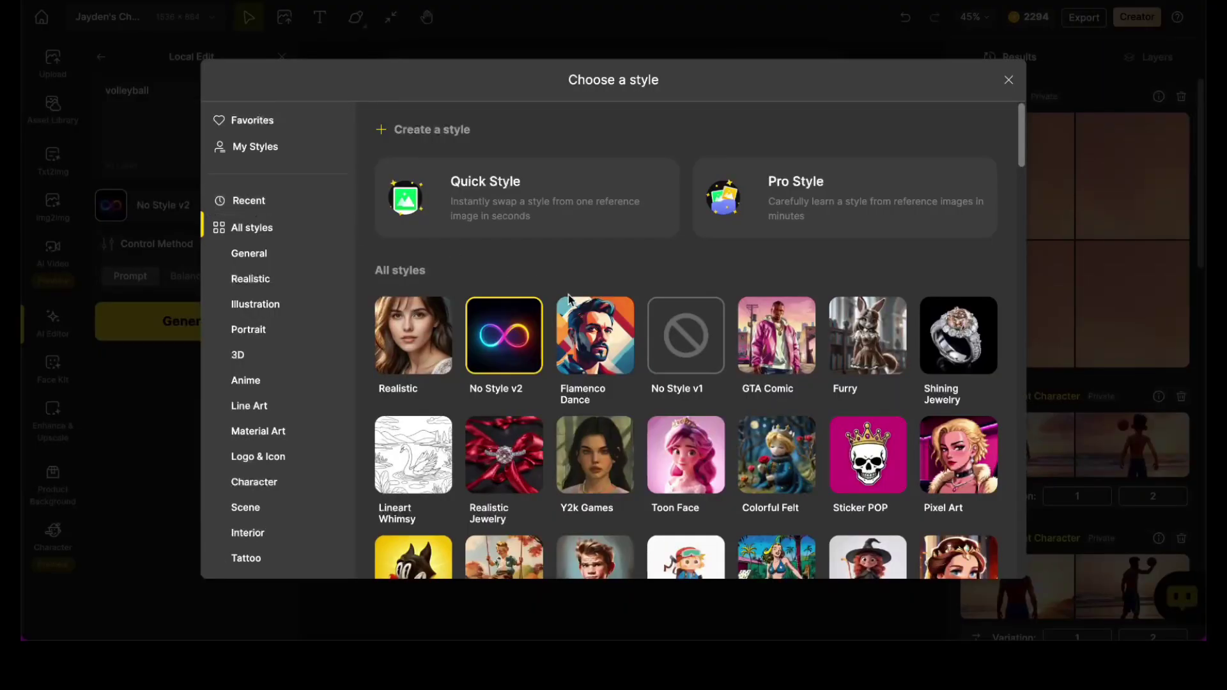
scroll(687, 383, down, 3)
click(416, 400)
click(105, 90)
text(3d animation)
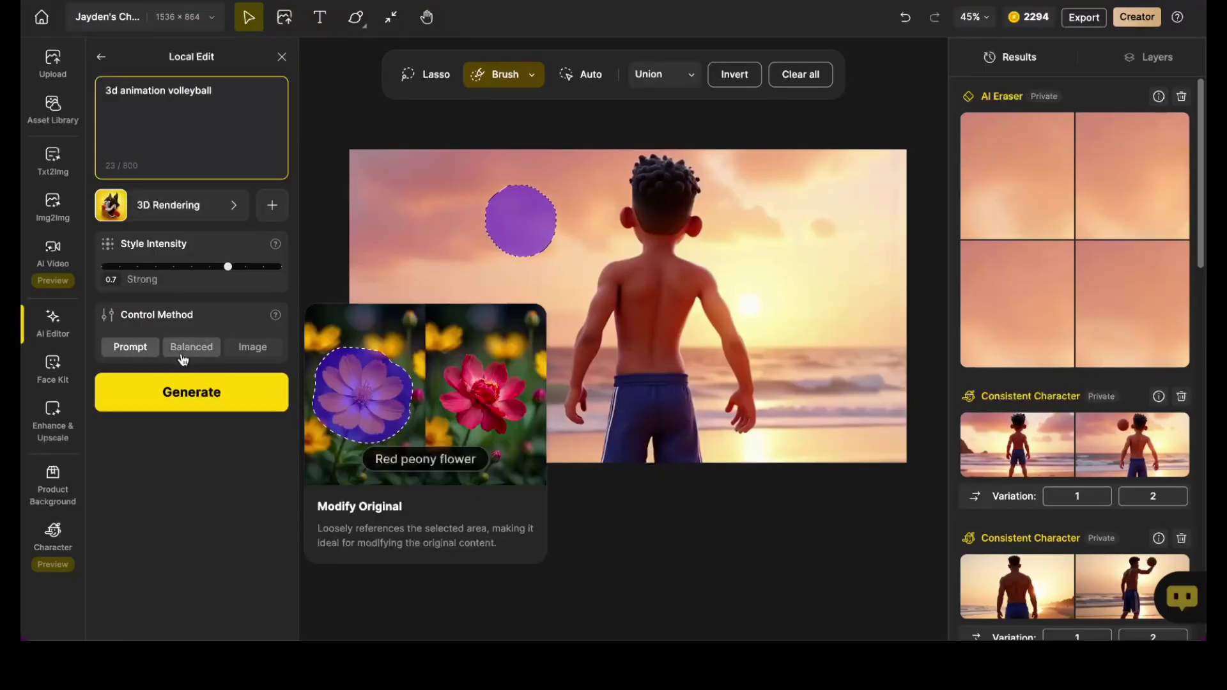
Step: Generate the volleyball and place the white-and-blue result on the canvas
click(170, 392)
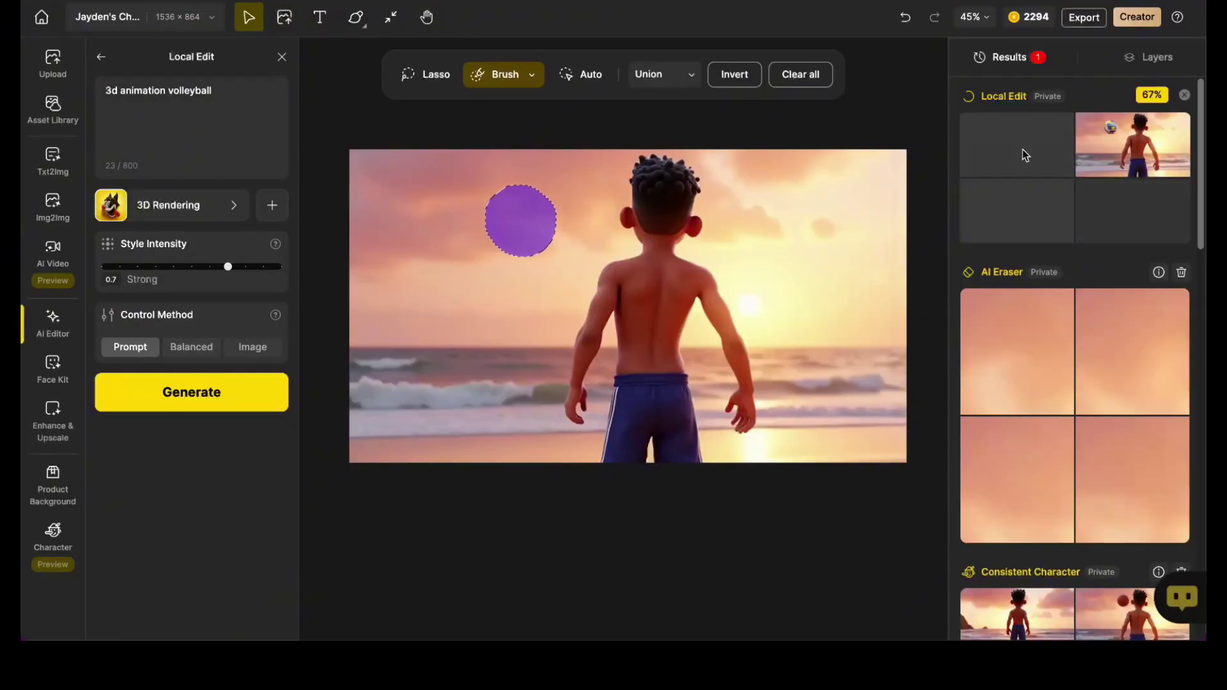
mouse_move(1102, 139)
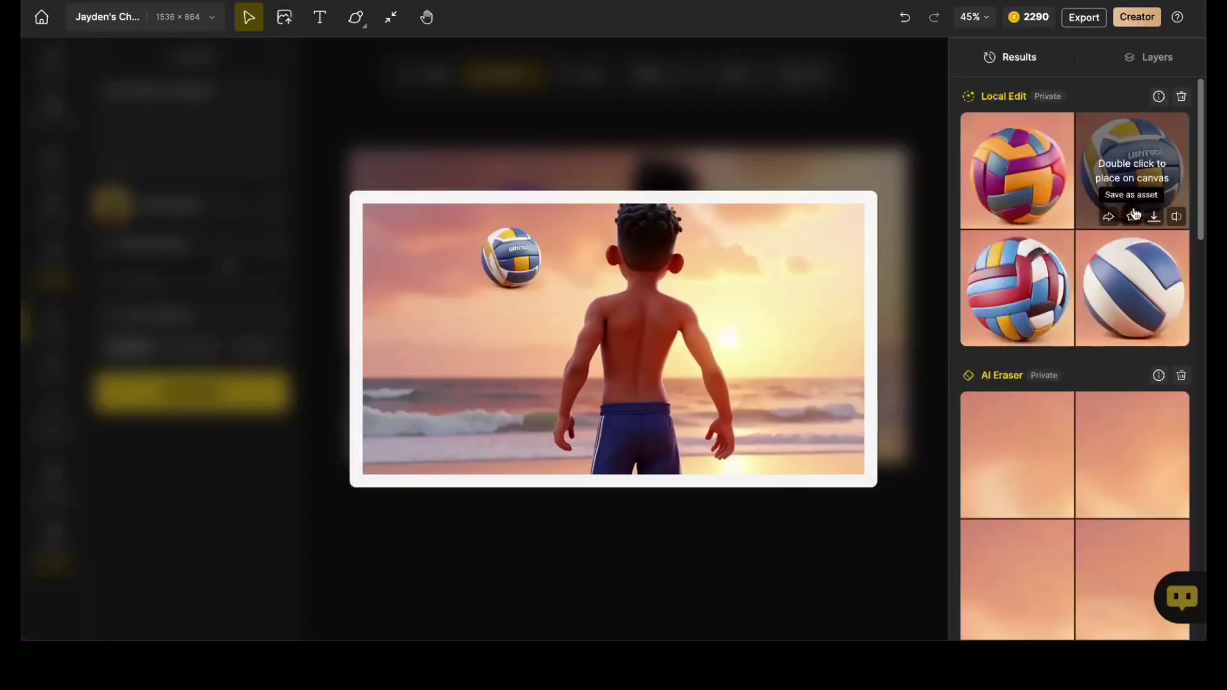
mouse_move(1045, 214)
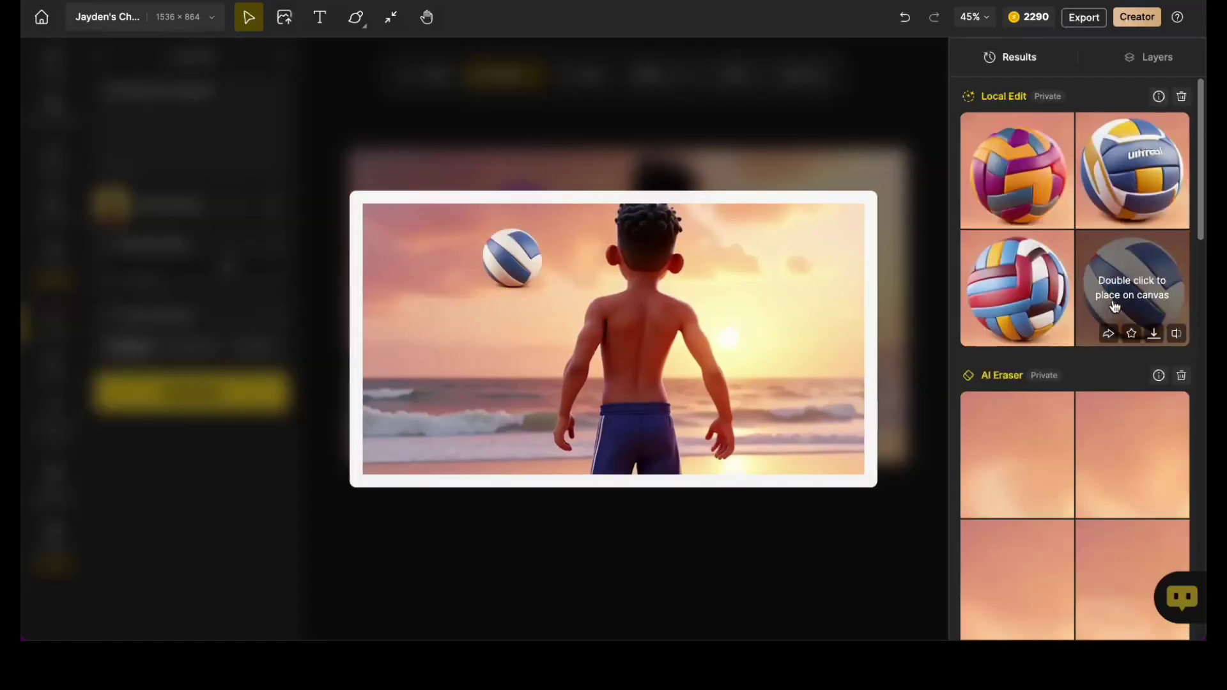
double_click(1140, 320)
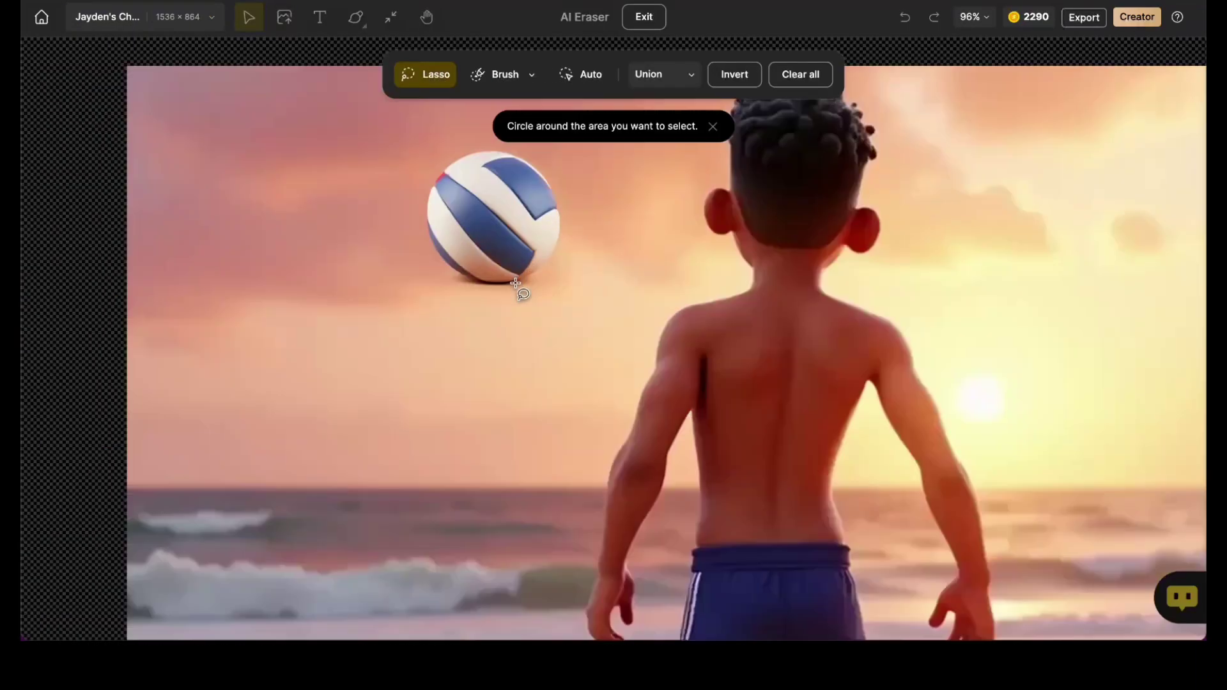
Step: Paint over the dark shadow under the volleyball and run AI Eraser on it
click(505, 75)
drag(420, 276, 549, 282)
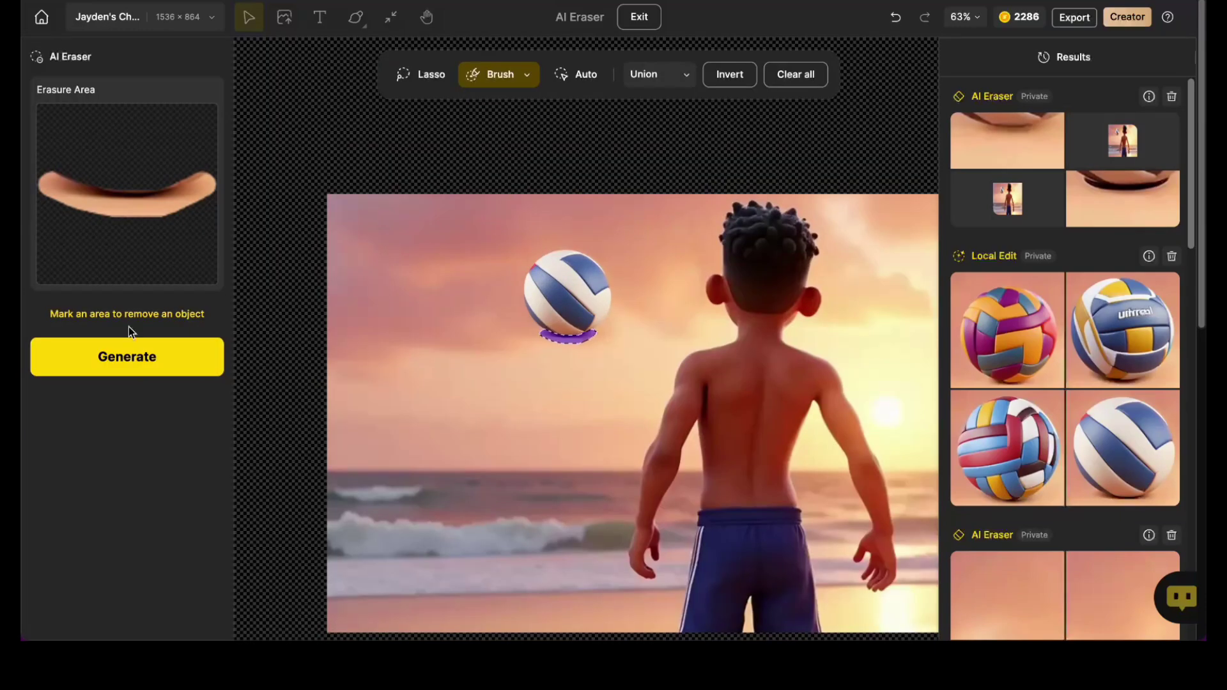
click(128, 357)
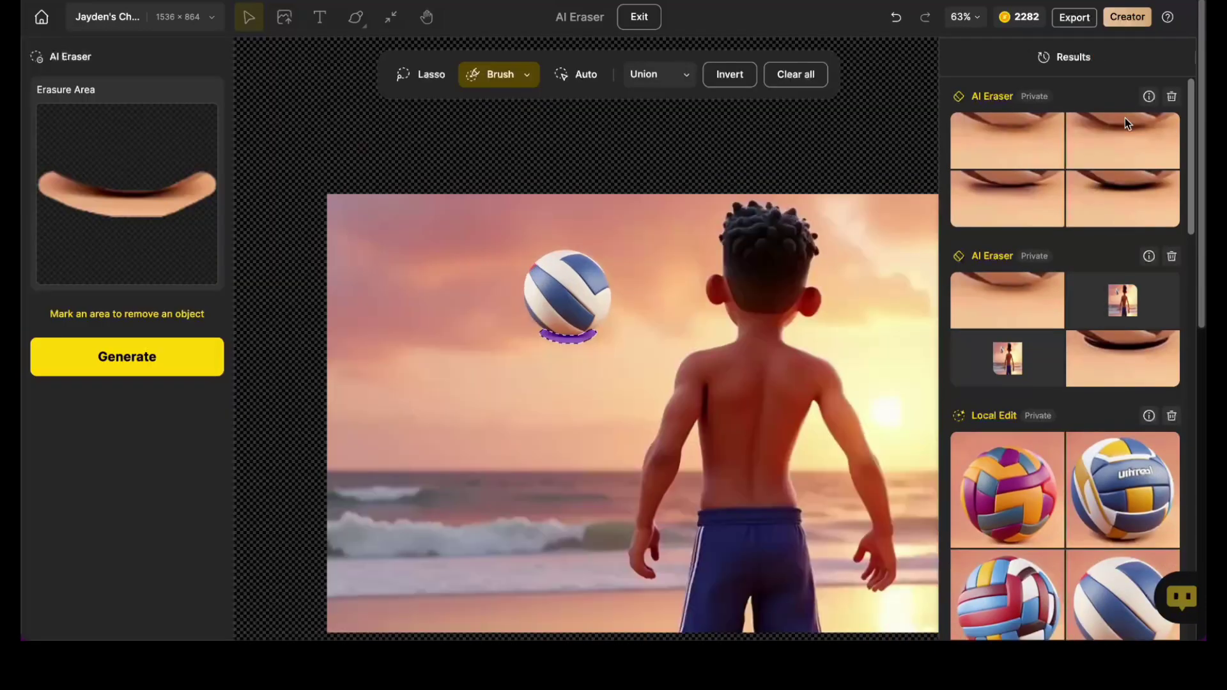
Step: Place the erased result, then hide Layers 6, 5 and 4, toggling Layer 3 off and on
click(1127, 124)
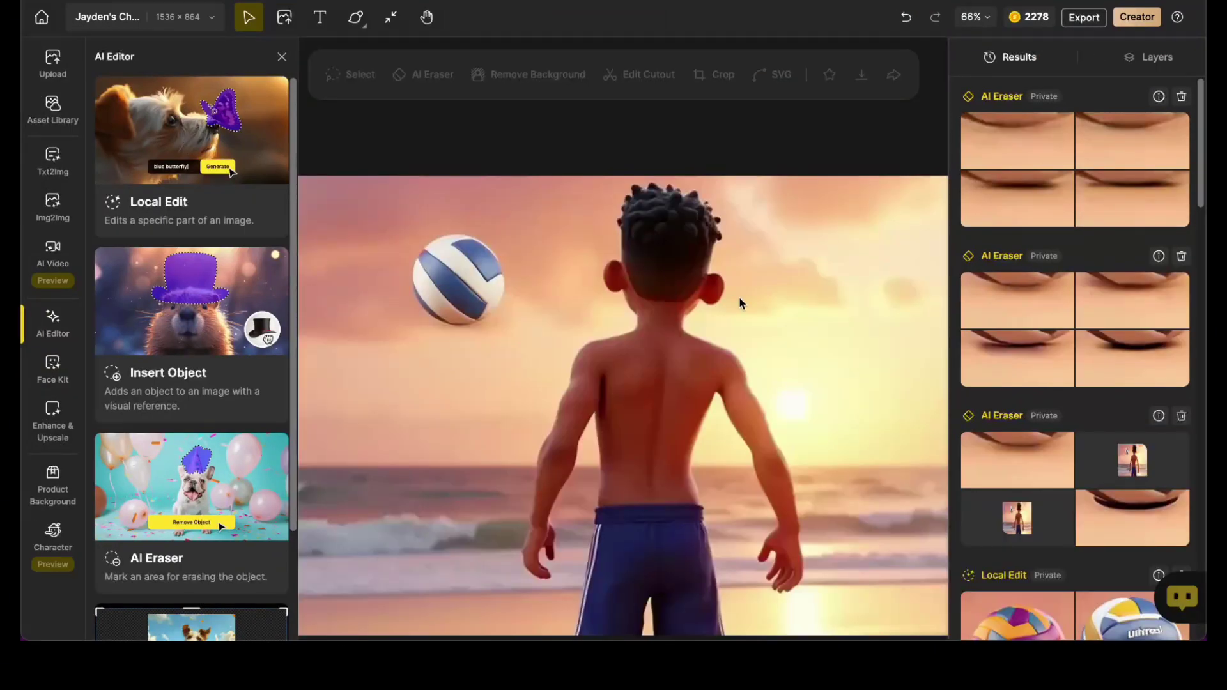
click(1139, 59)
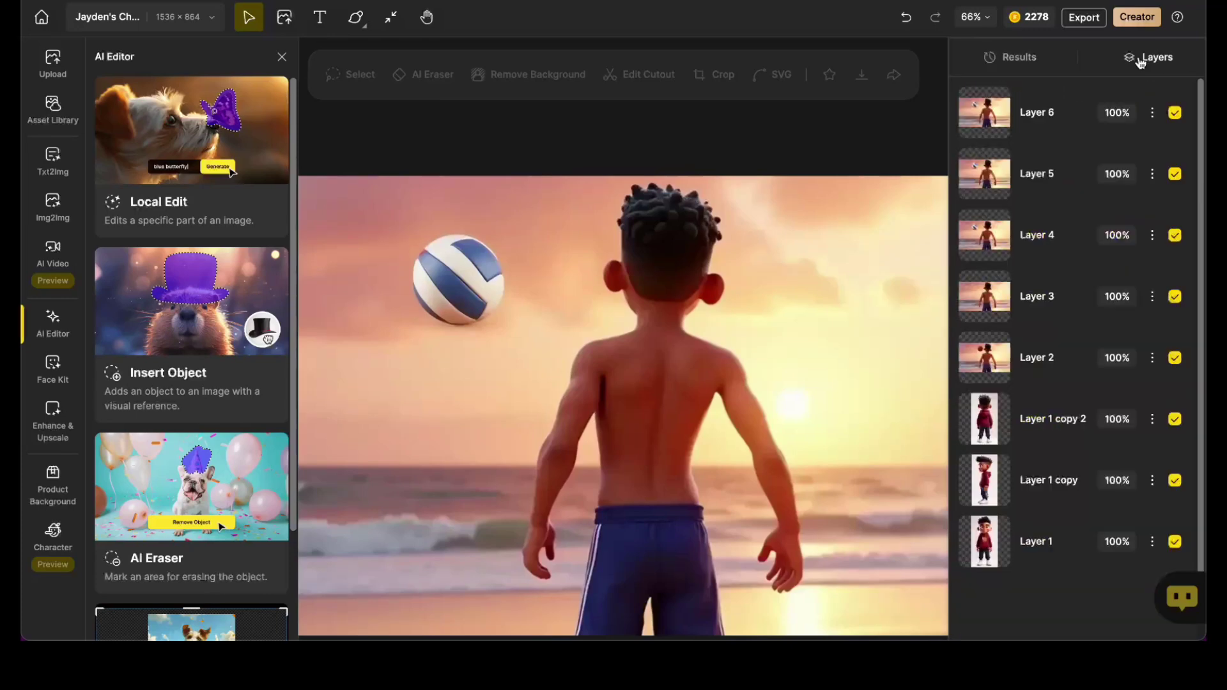
click(1175, 112)
click(1174, 174)
click(1175, 236)
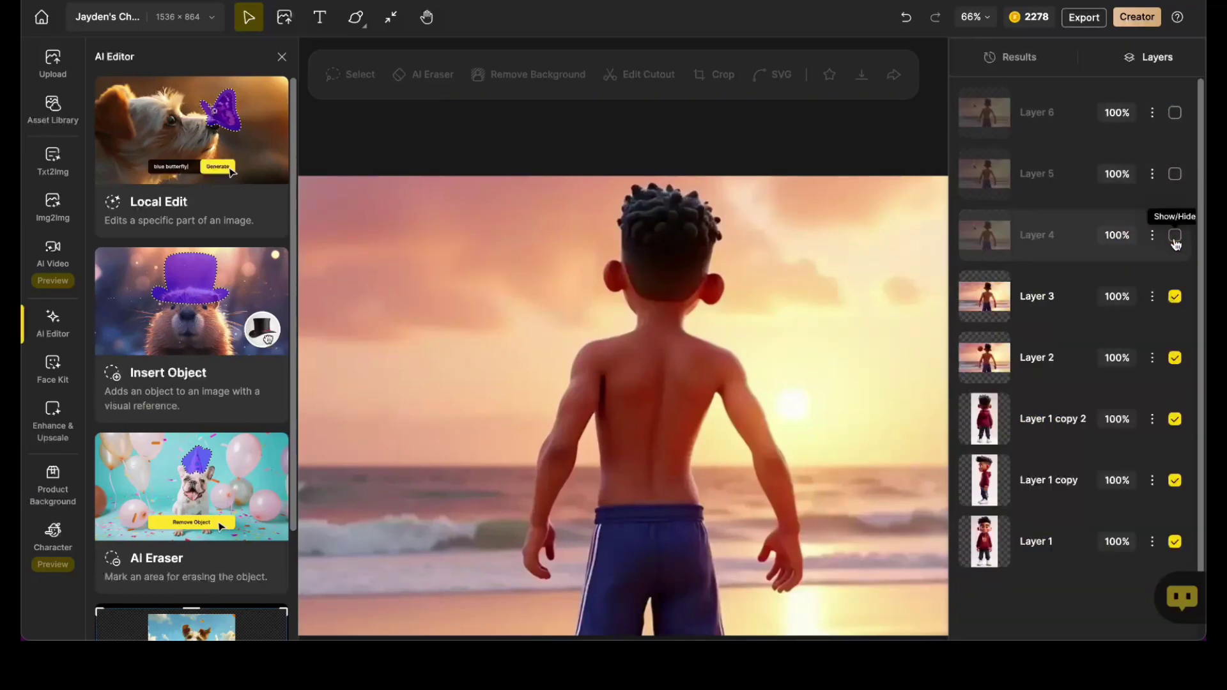
click(1174, 297)
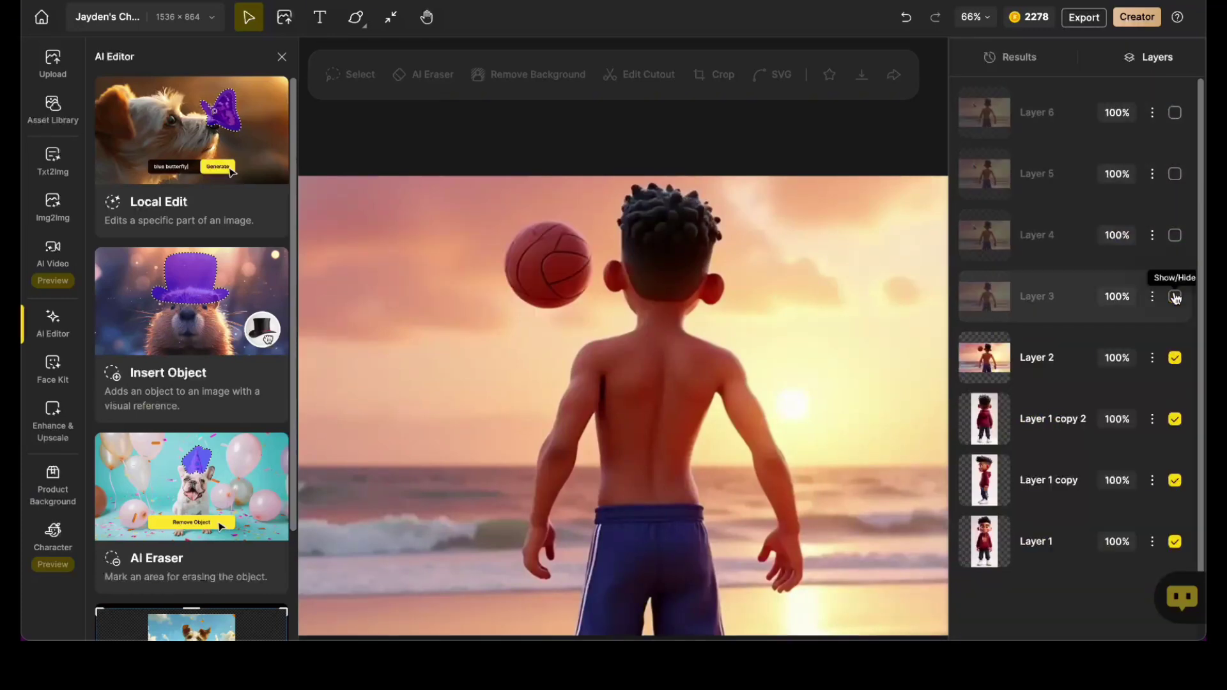
click(1176, 298)
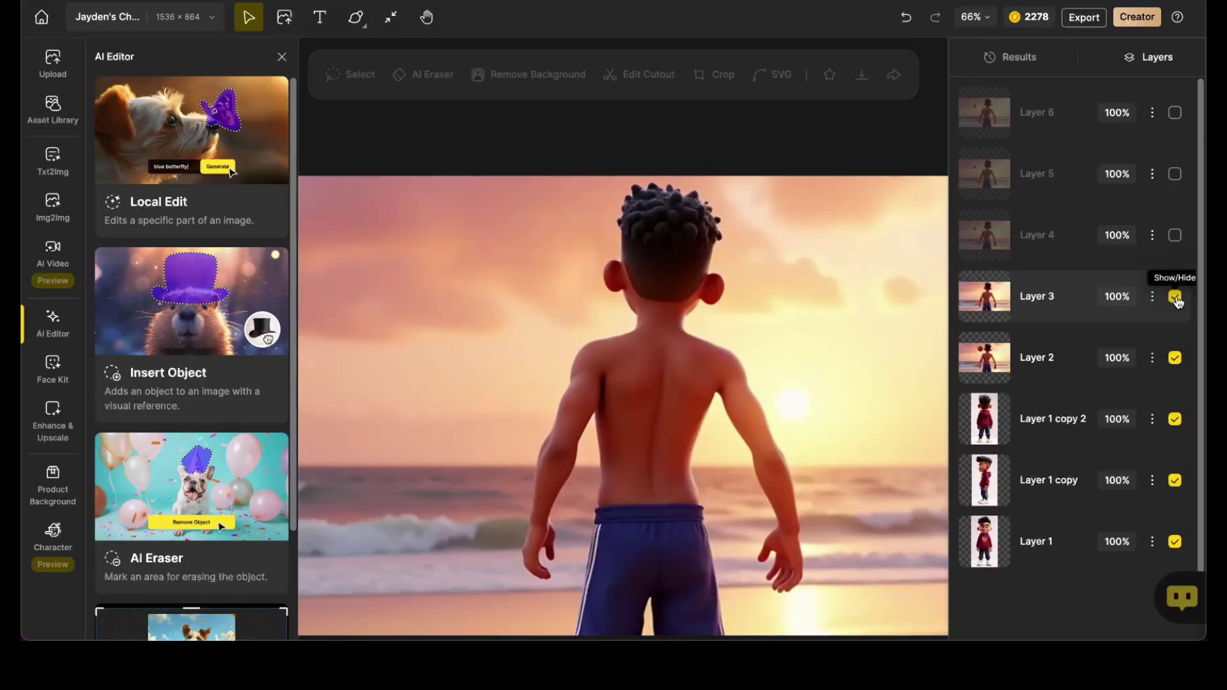
Step: In Local Edit, mask a round sky area left of the head and prompt '3d animation volleyball flying through the air'
click(185, 139)
click(503, 75)
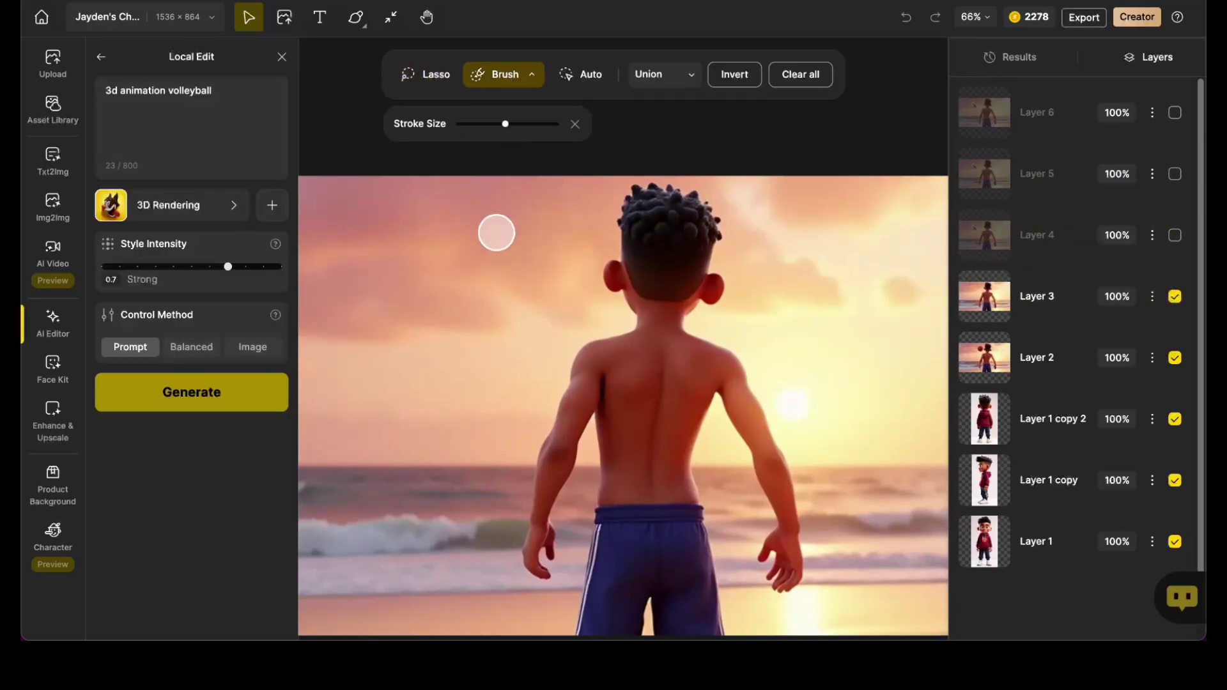
mouse_move(496, 230)
mouse_down()
mouse_move(487, 241)
mouse_move(526, 266)
mouse_move(492, 232)
mouse_move(508, 255)
mouse_up()
click(232, 97)
text(flying through the air)
Step: Generate and place the white volleyball result on the canvas
click(131, 388)
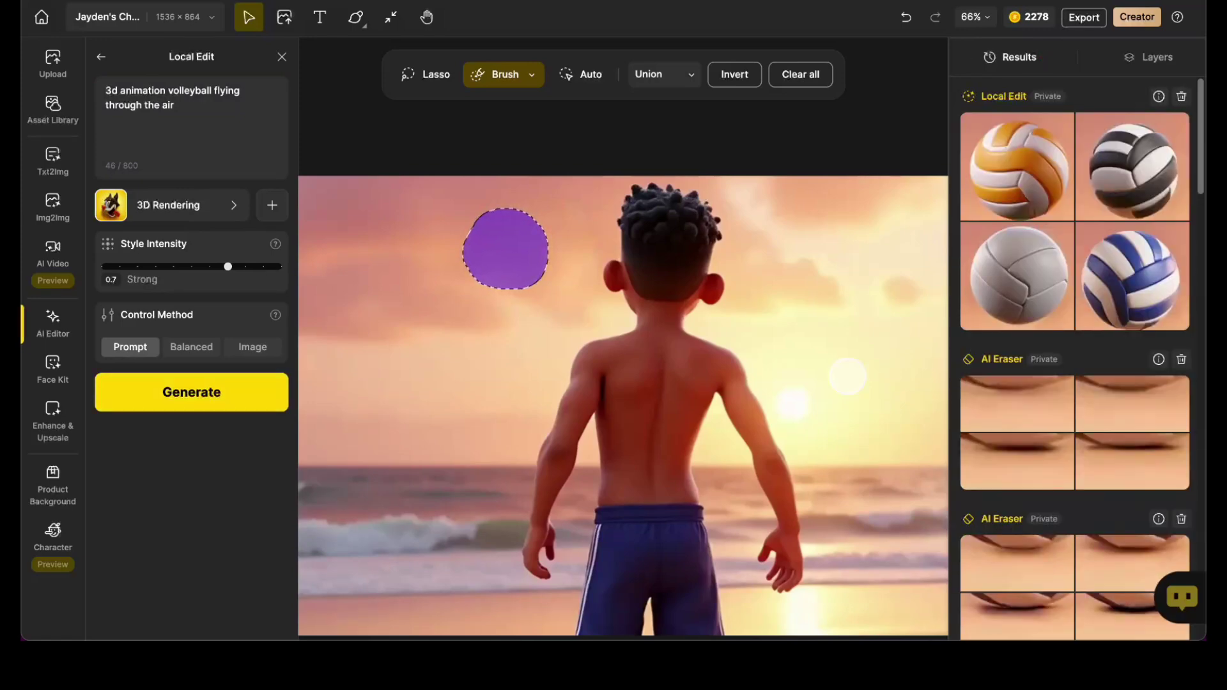
mouse_move(1011, 320)
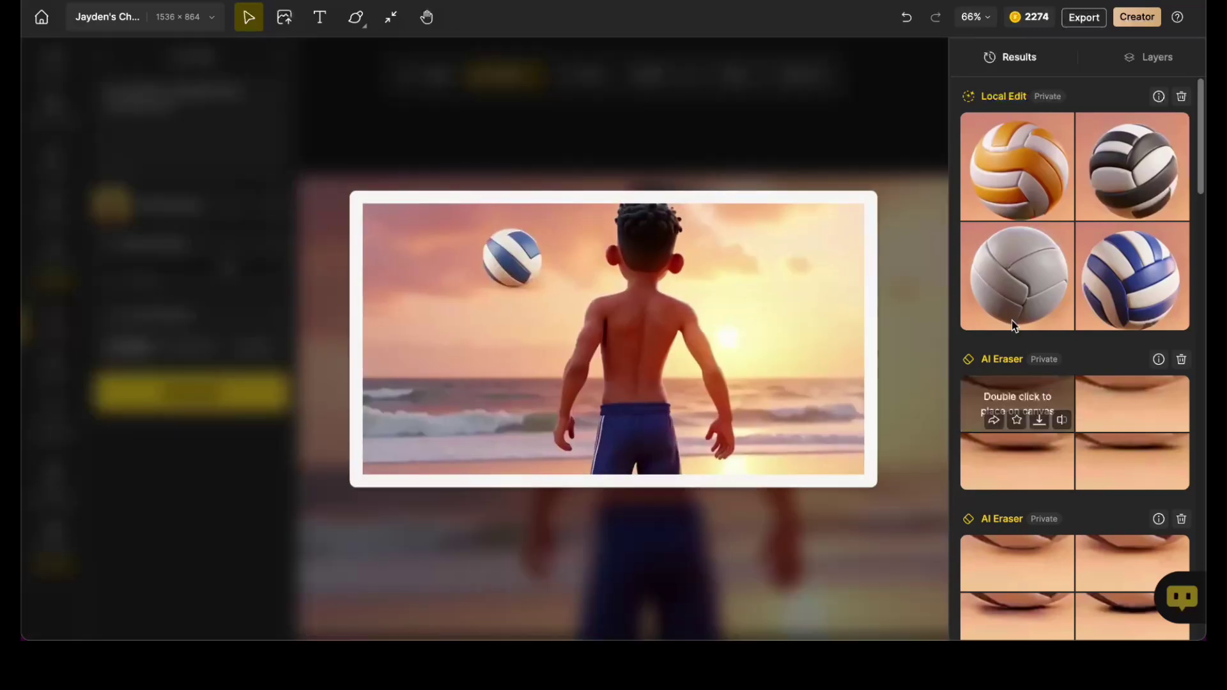
double_click(1014, 276)
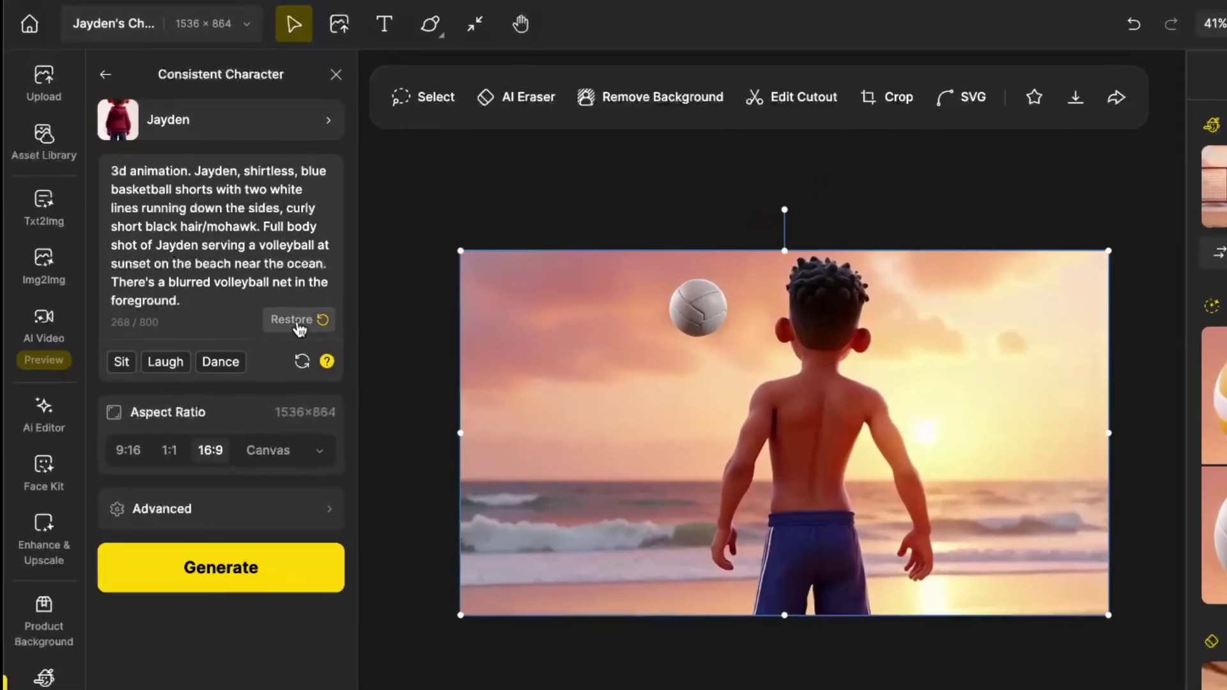
Step: Copy an earlier result's full prompt and paste it into the Consistent Character prompt box
click(280, 292)
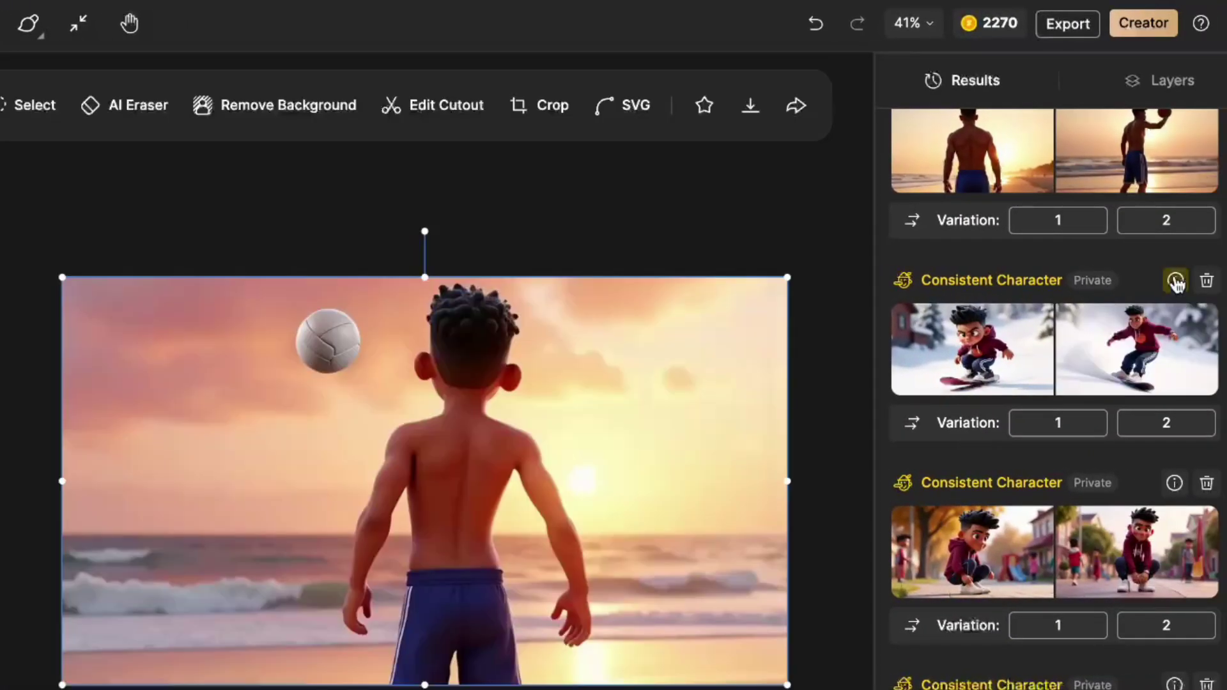
mouse_move(1175, 281)
scroll(1054, 447, down, 1)
click(1087, 459)
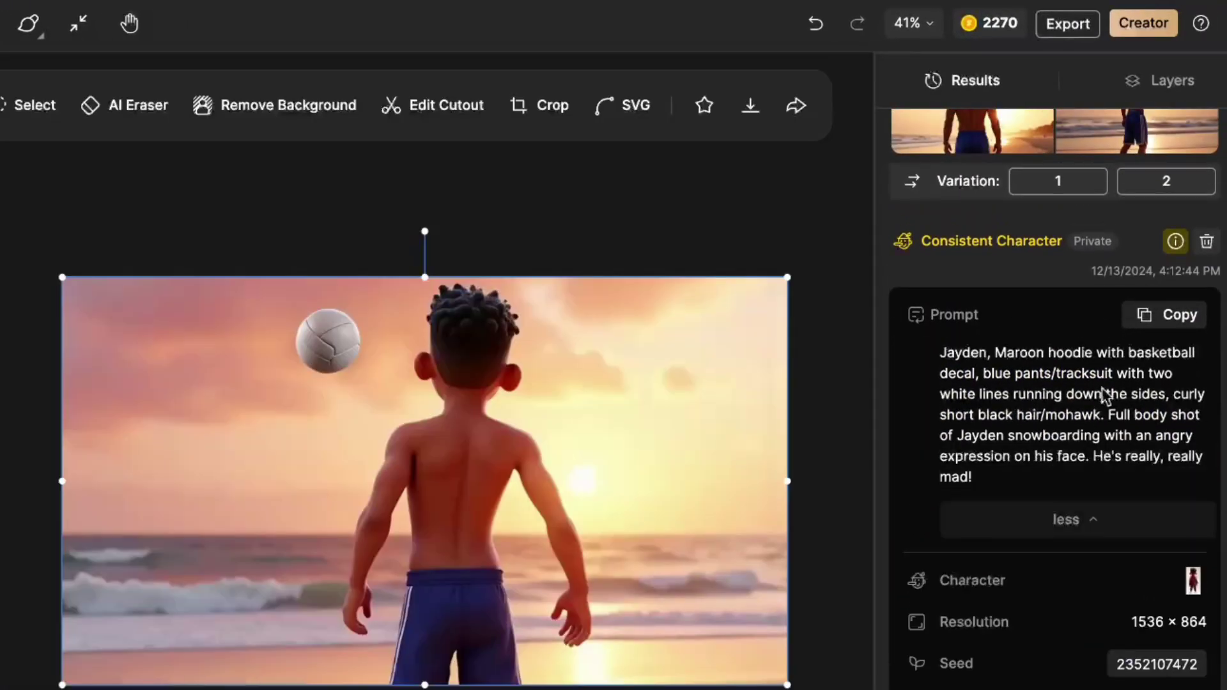
click(1166, 323)
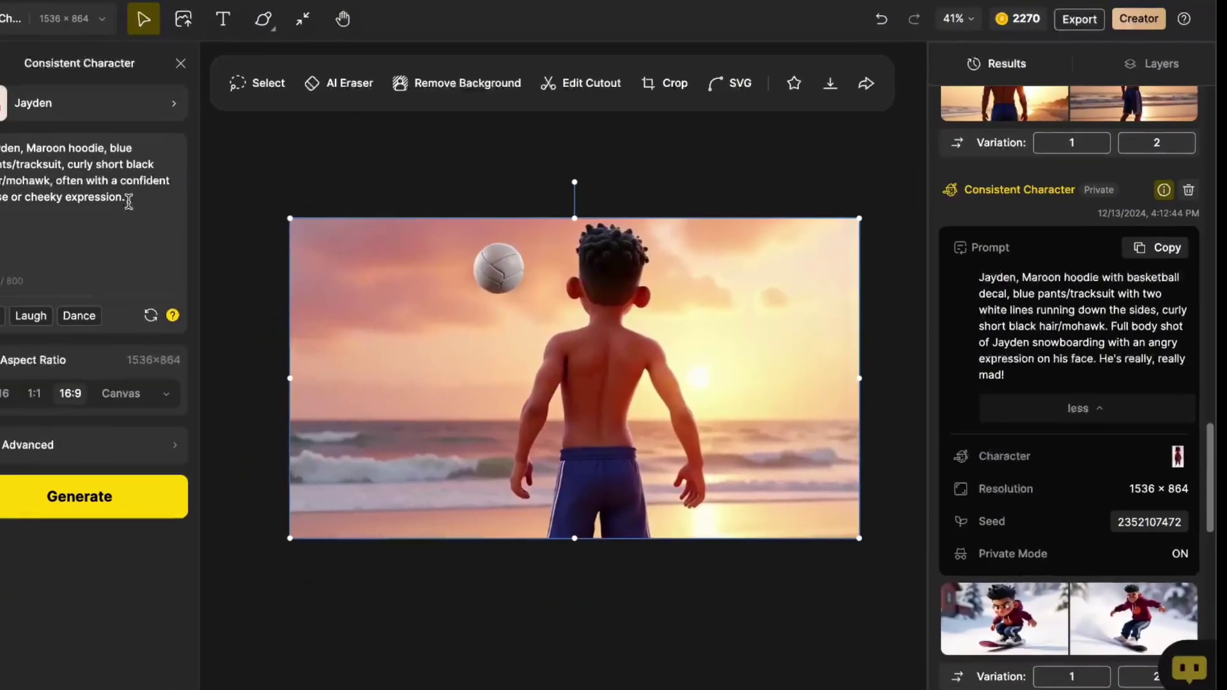
triple_click(128, 201)
key(ctrl+v)
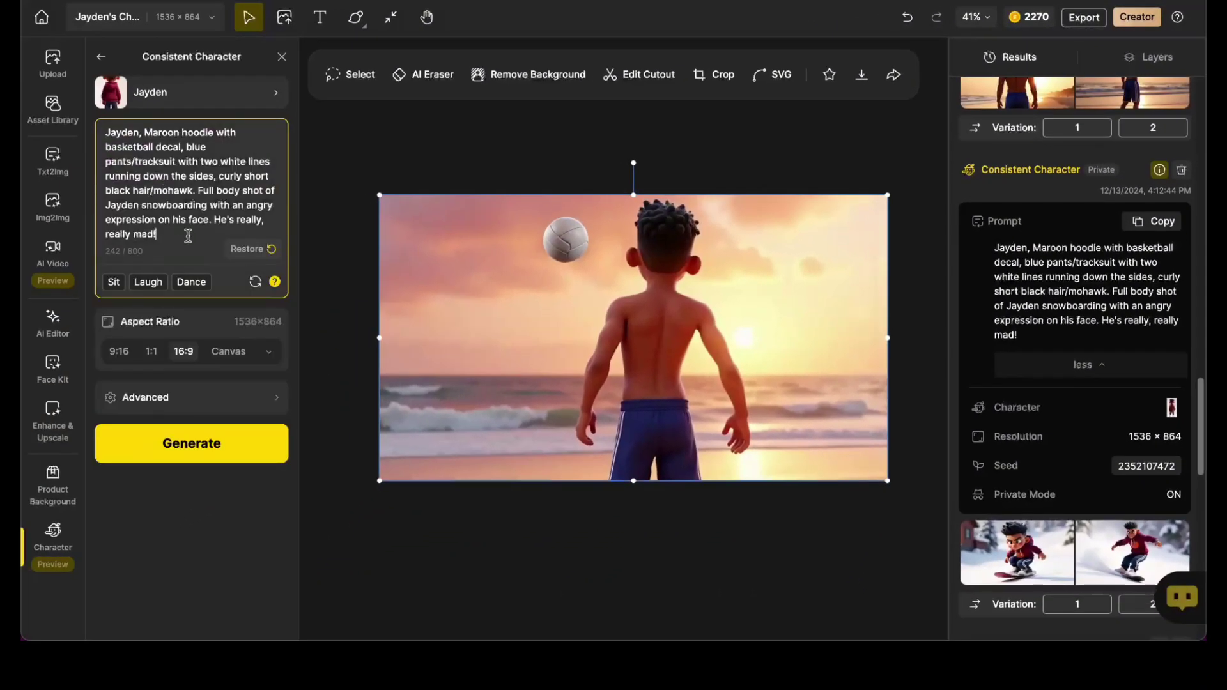
Step: Replace the snowboarding ending with serving a volleyball over a net at night with tiki torches, and generate
drag(188, 237, 142, 205)
text(serving a volley bal)
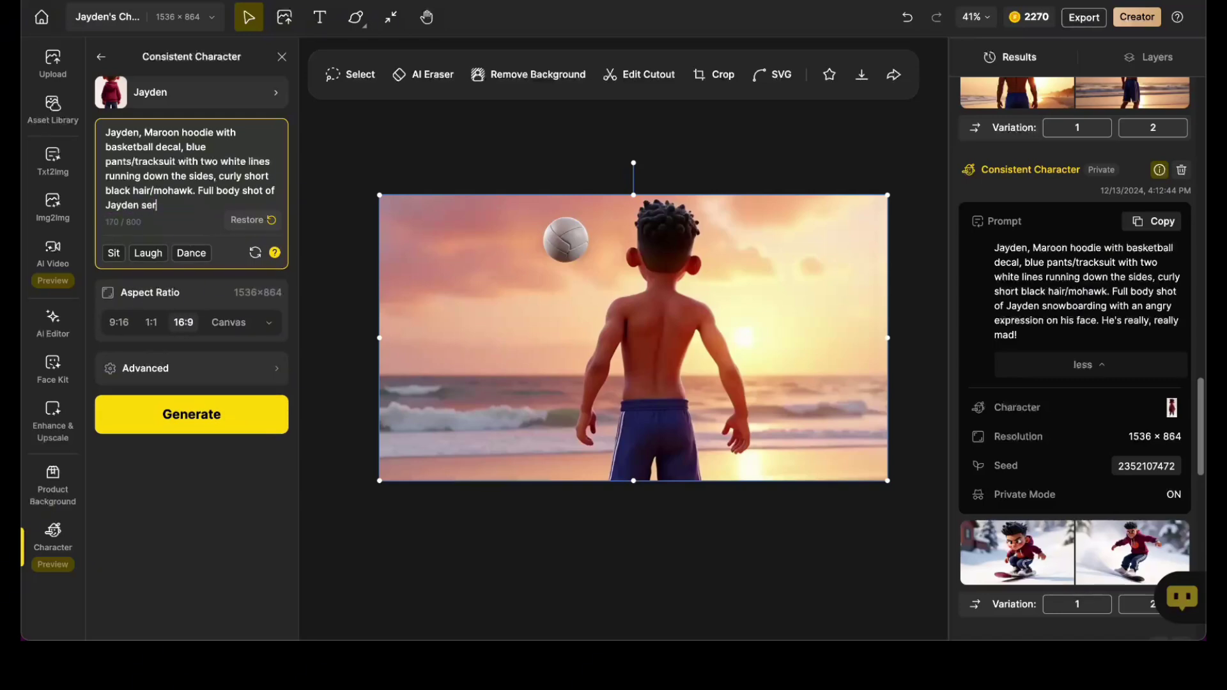
key(BackSpace)
key(BackSpace)
key(BackSpace)
key(BackSpace)
text(ball over a volleyball net on the beach )
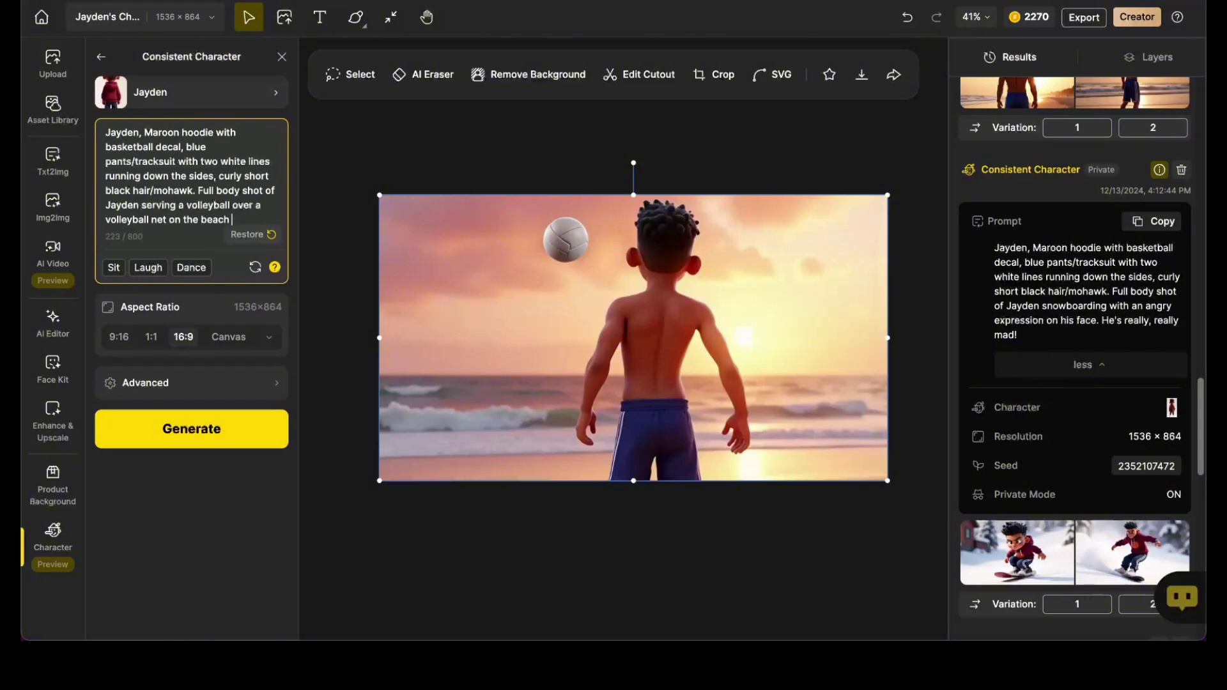
text(at night)
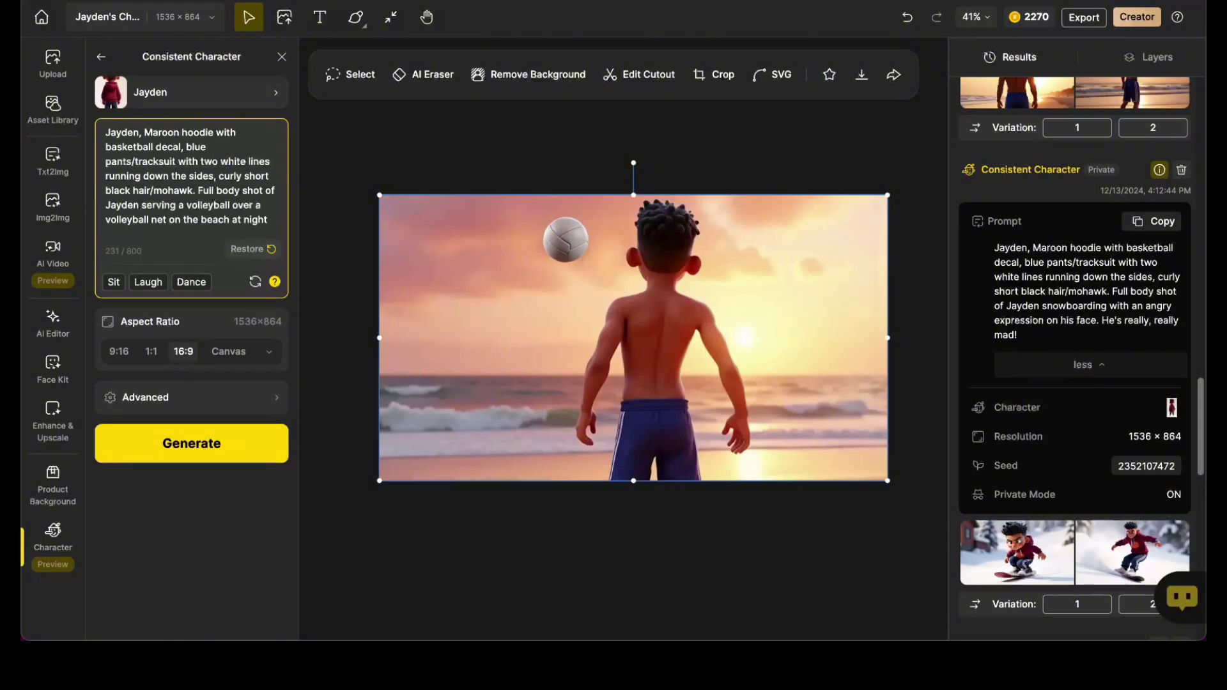
text(. There are tiki torches in the b)
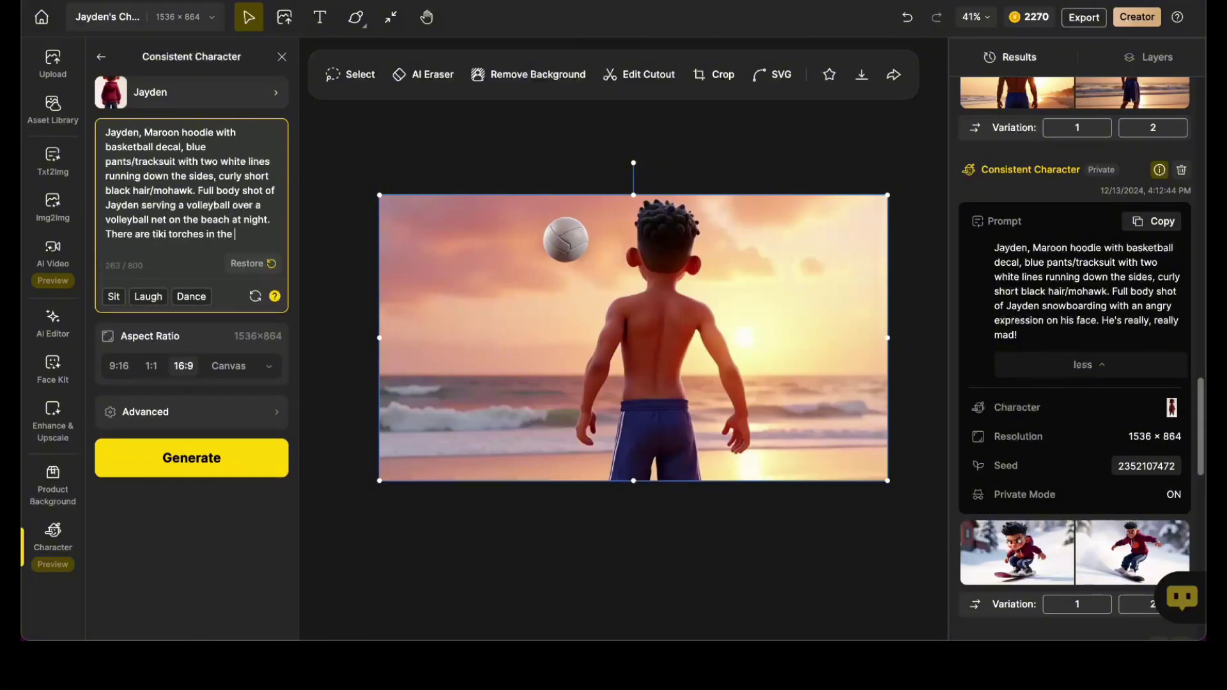
text(ackground.)
click(205, 471)
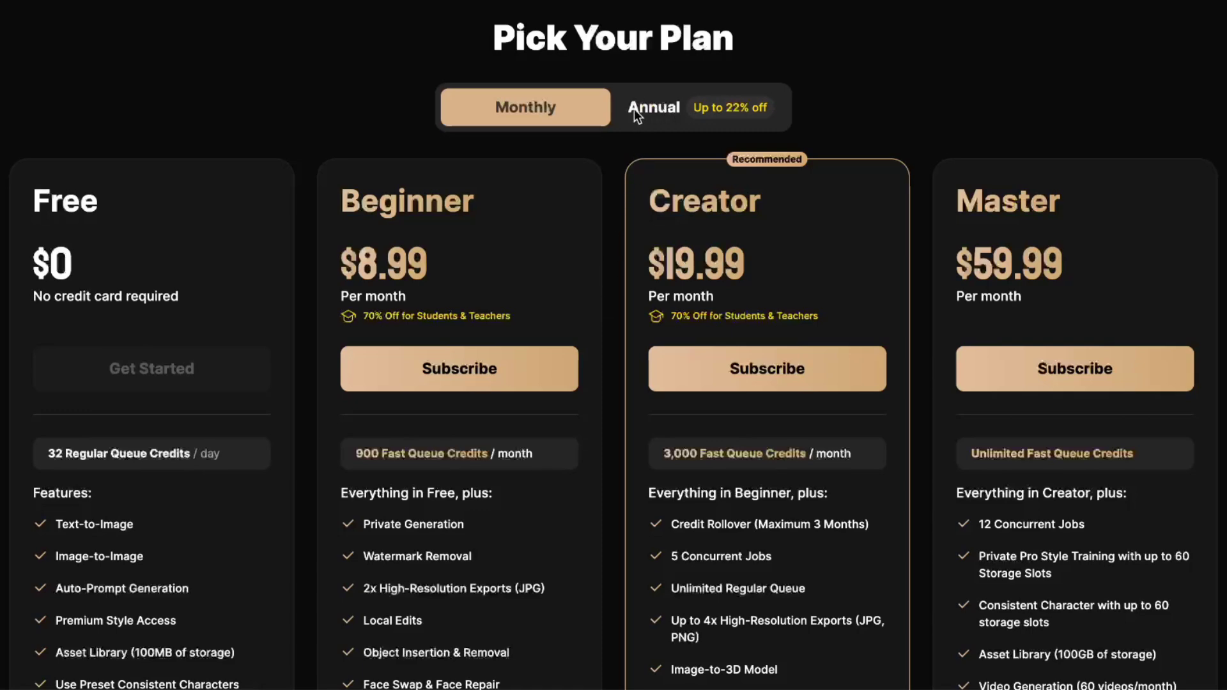
Step: Switch pricing to annual billing, showing Creator at $16/month, and scroll through the plan features
click(730, 109)
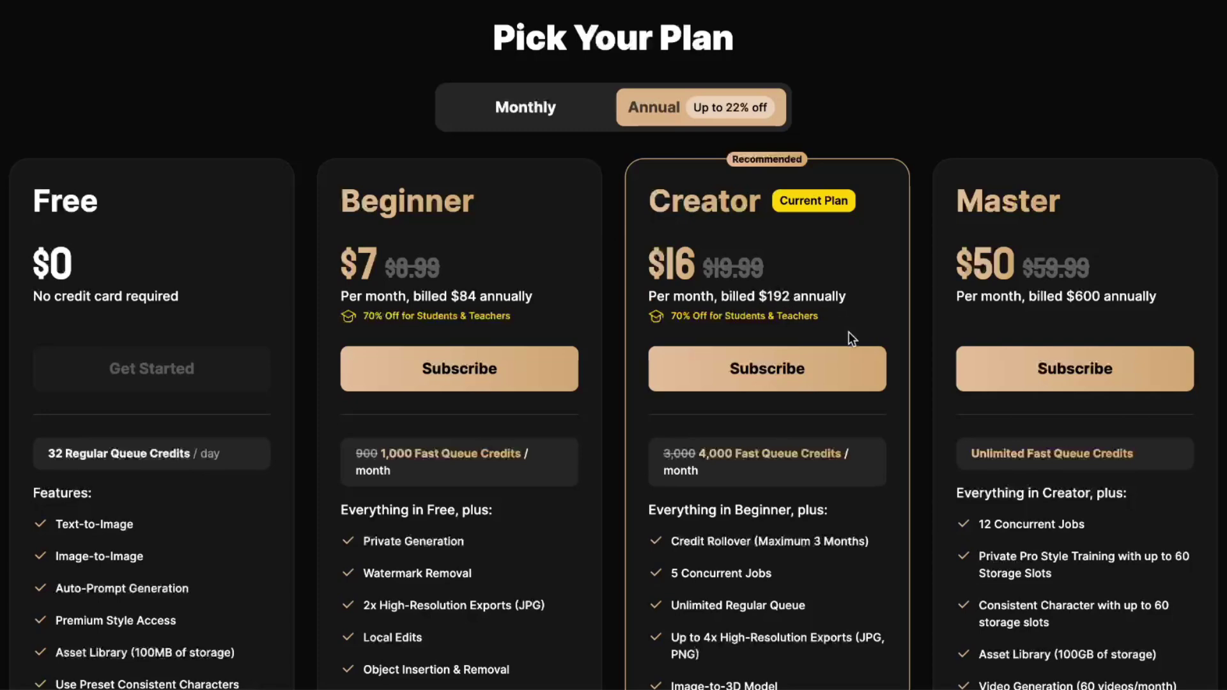
scroll(848, 333, down, 2)
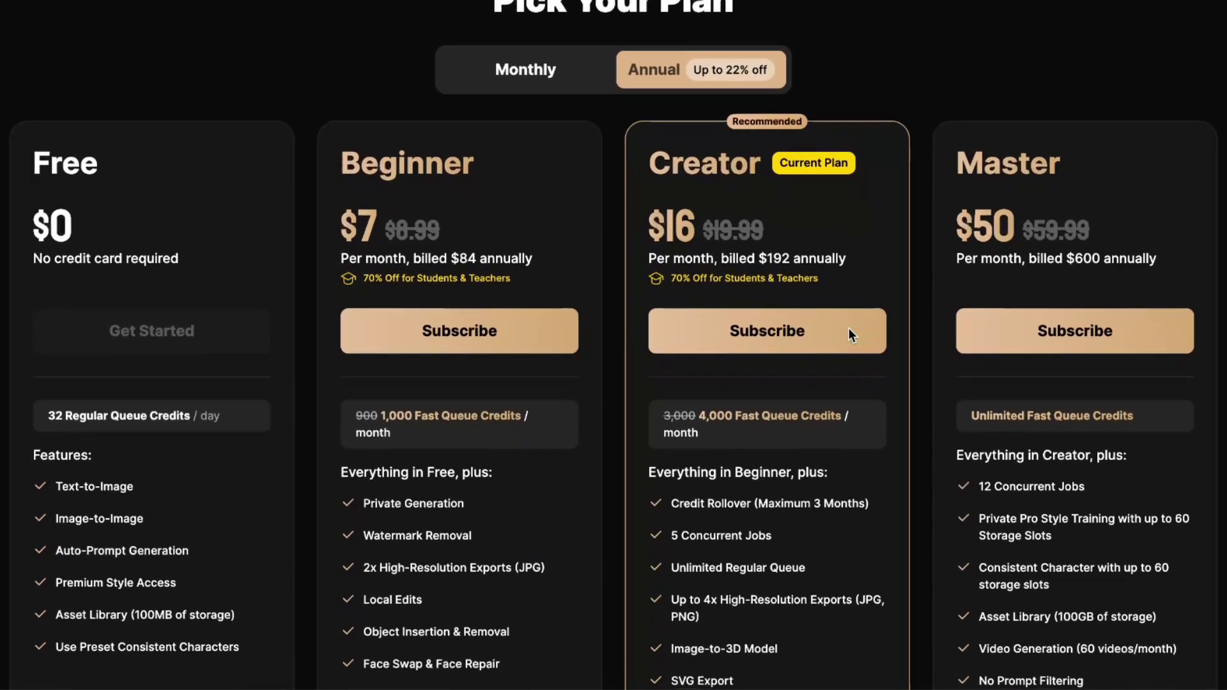
scroll(849, 329, down, 3)
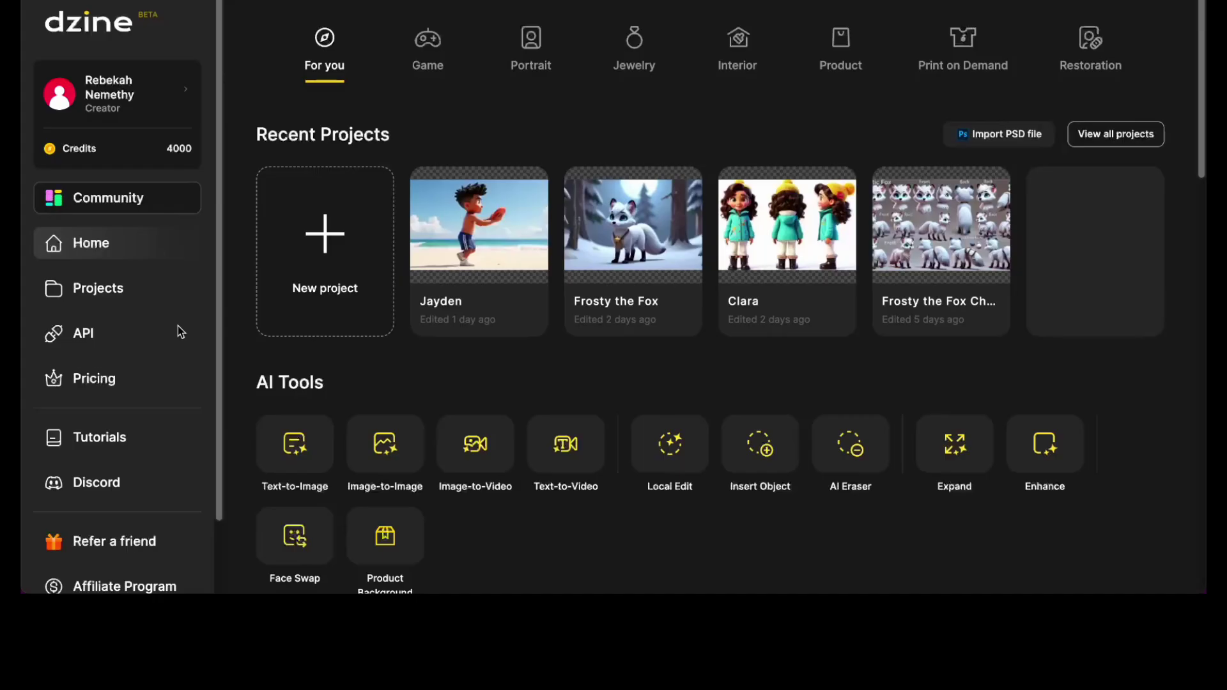
Step: Scroll the home page sidebar and open the Refer a friend page
scroll(178, 325, down, 2)
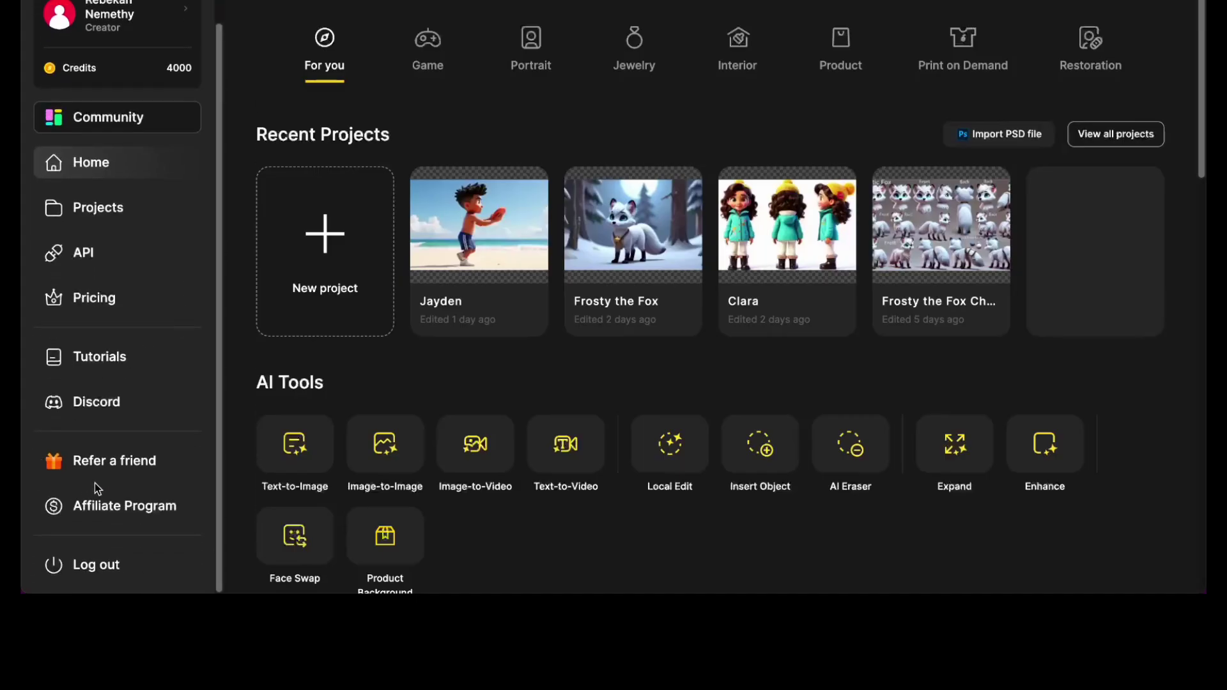
click(149, 461)
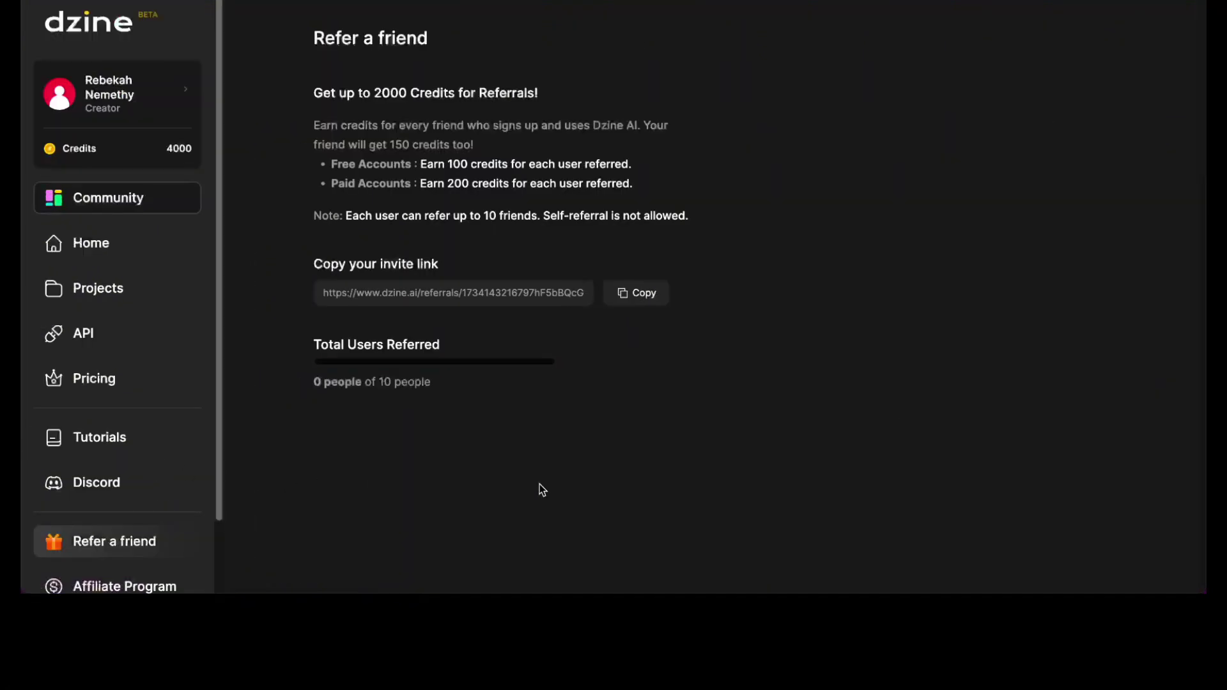